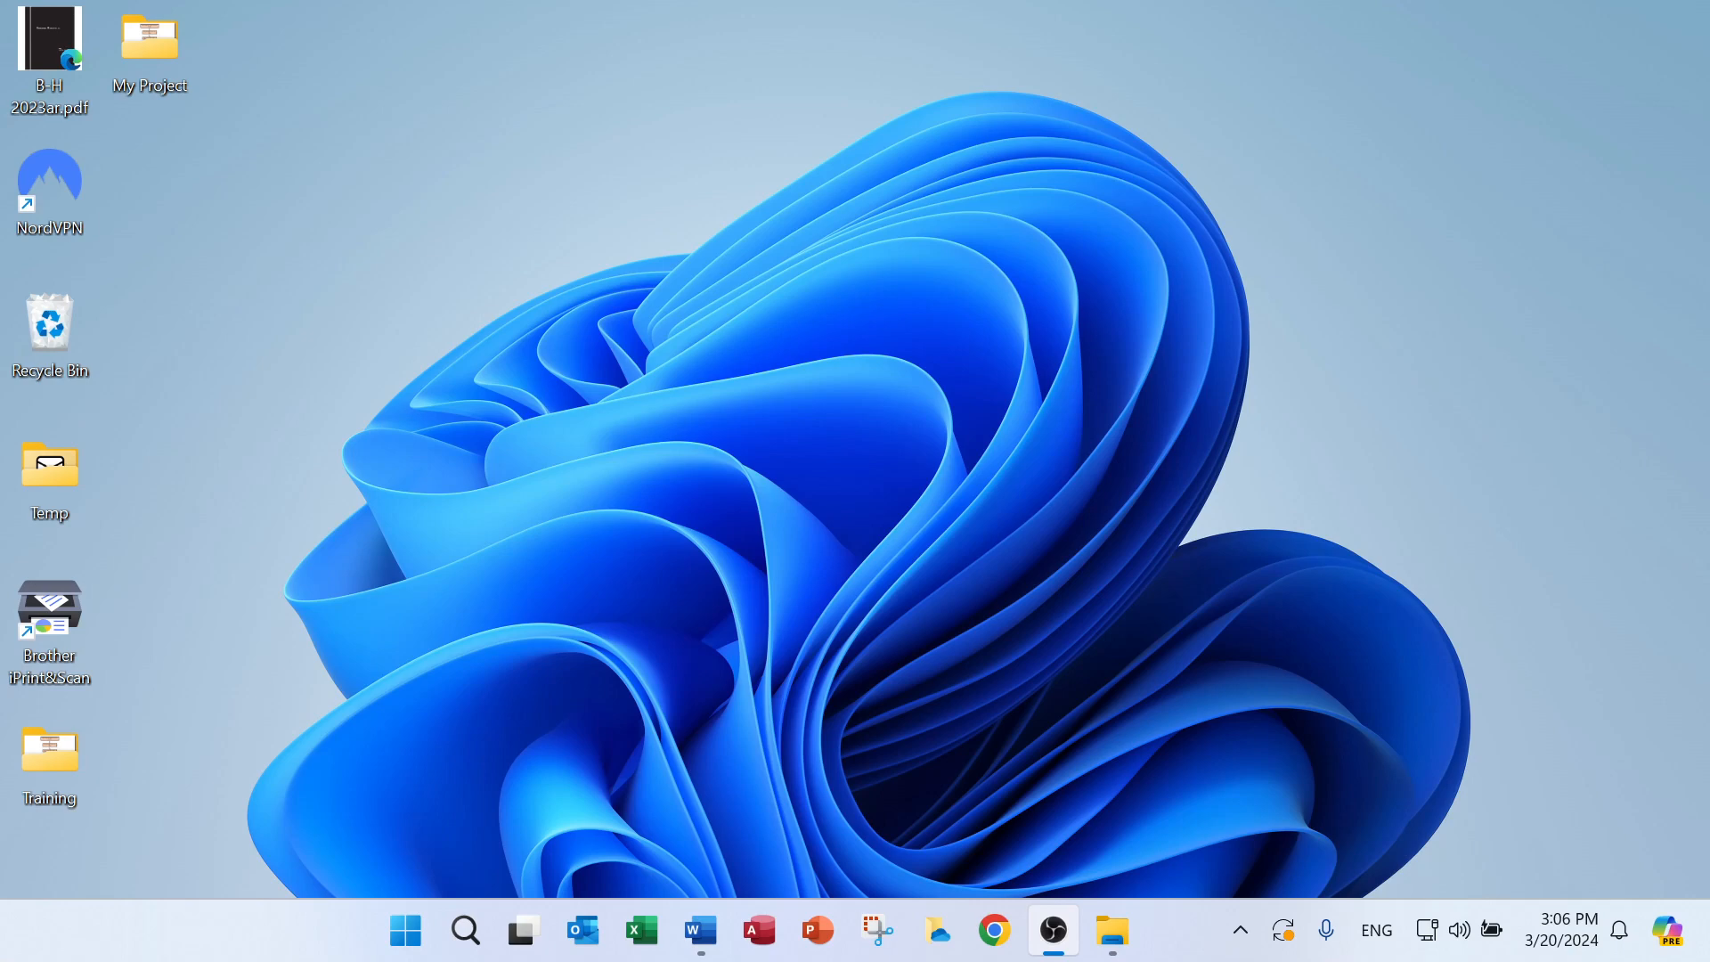
# Open AGU Series Project Maker Guide.docx from the My Project folder and review its step flowchart and font library section
pyautogui.doubleClick(152, 48)
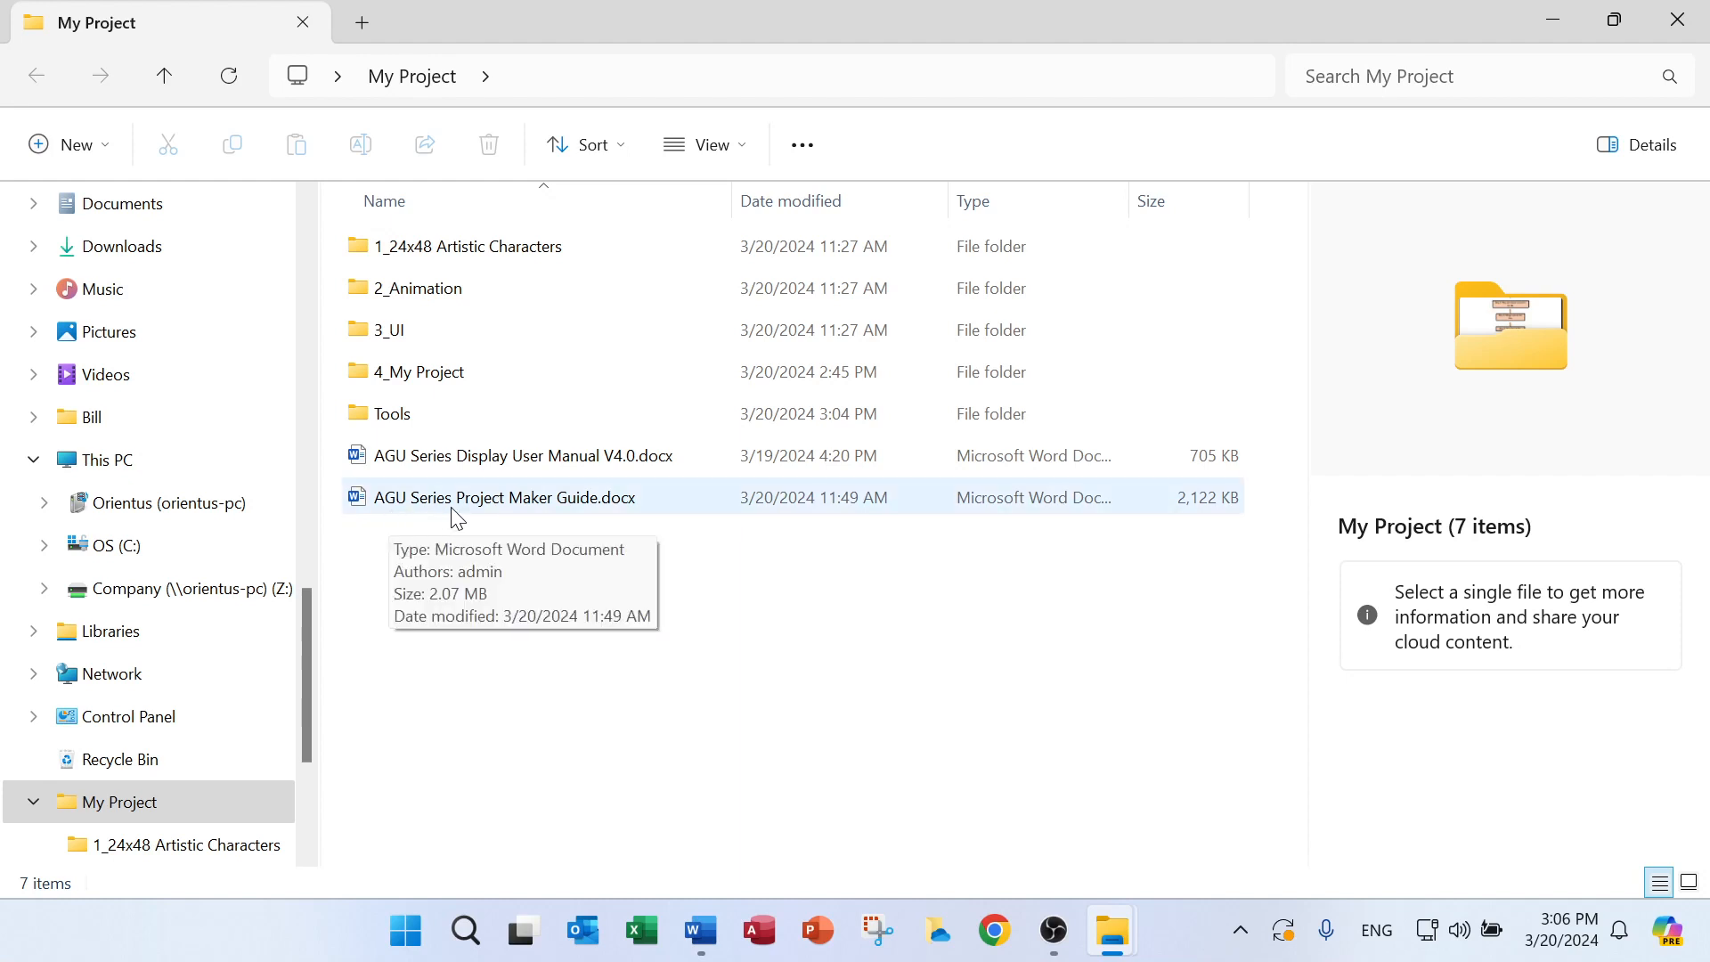
pyautogui.click(558, 503)
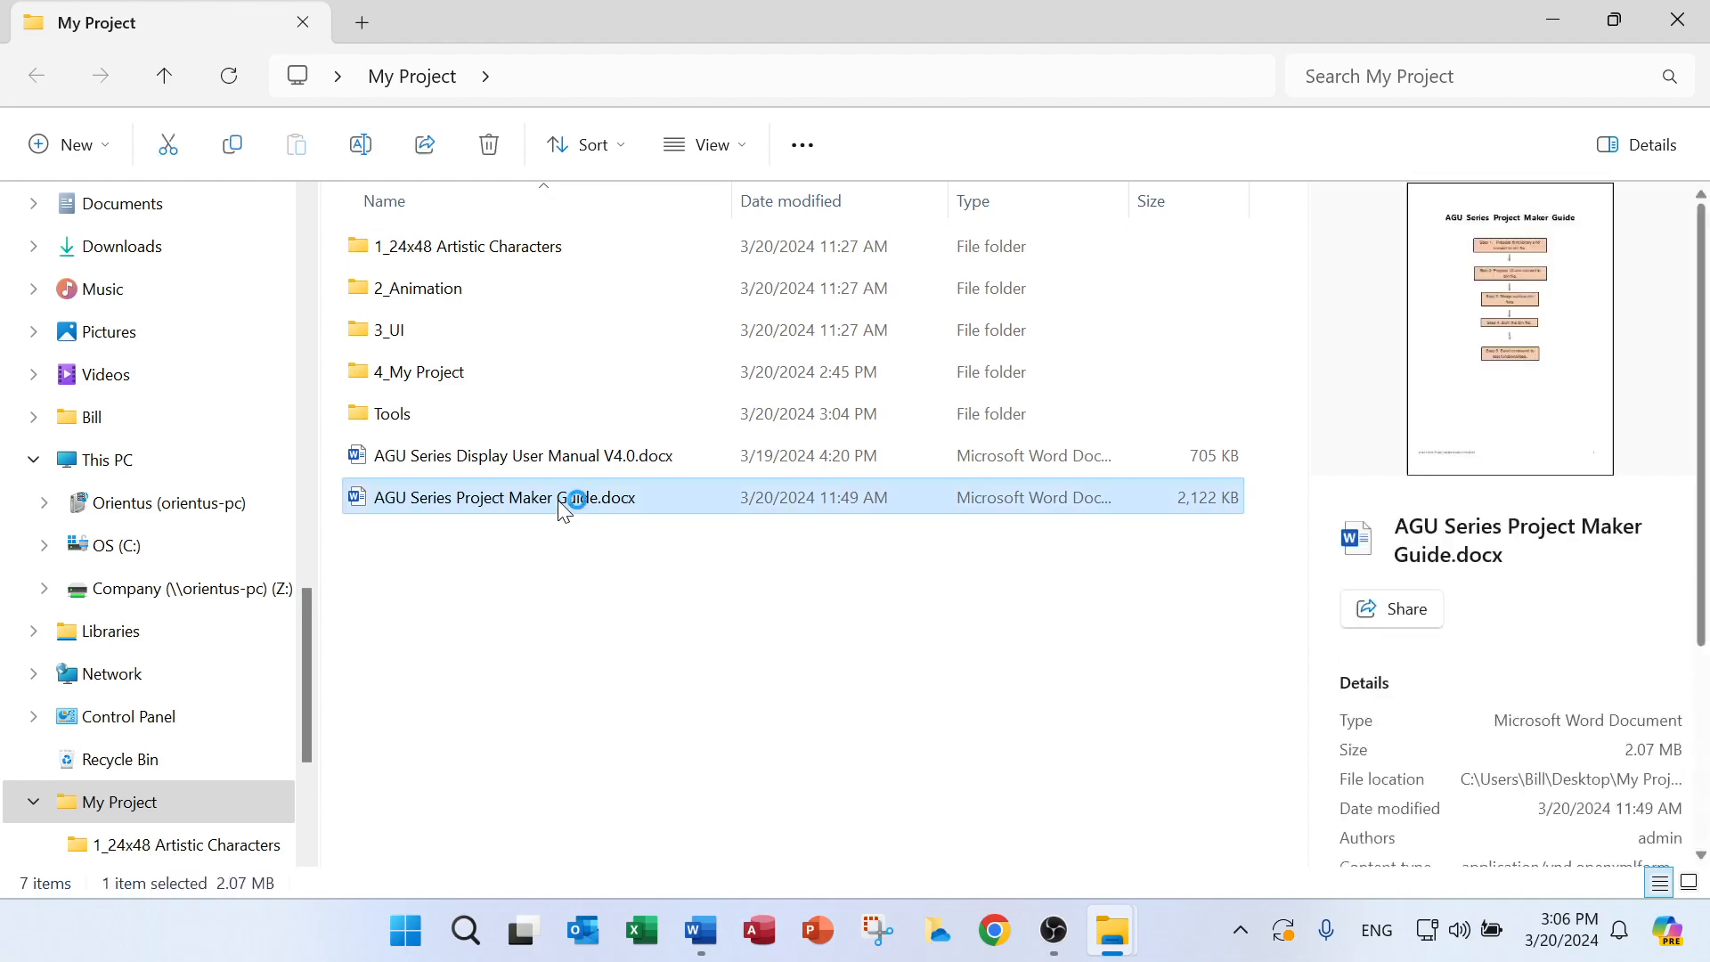
pyautogui.scroll(5, 1025, 445)
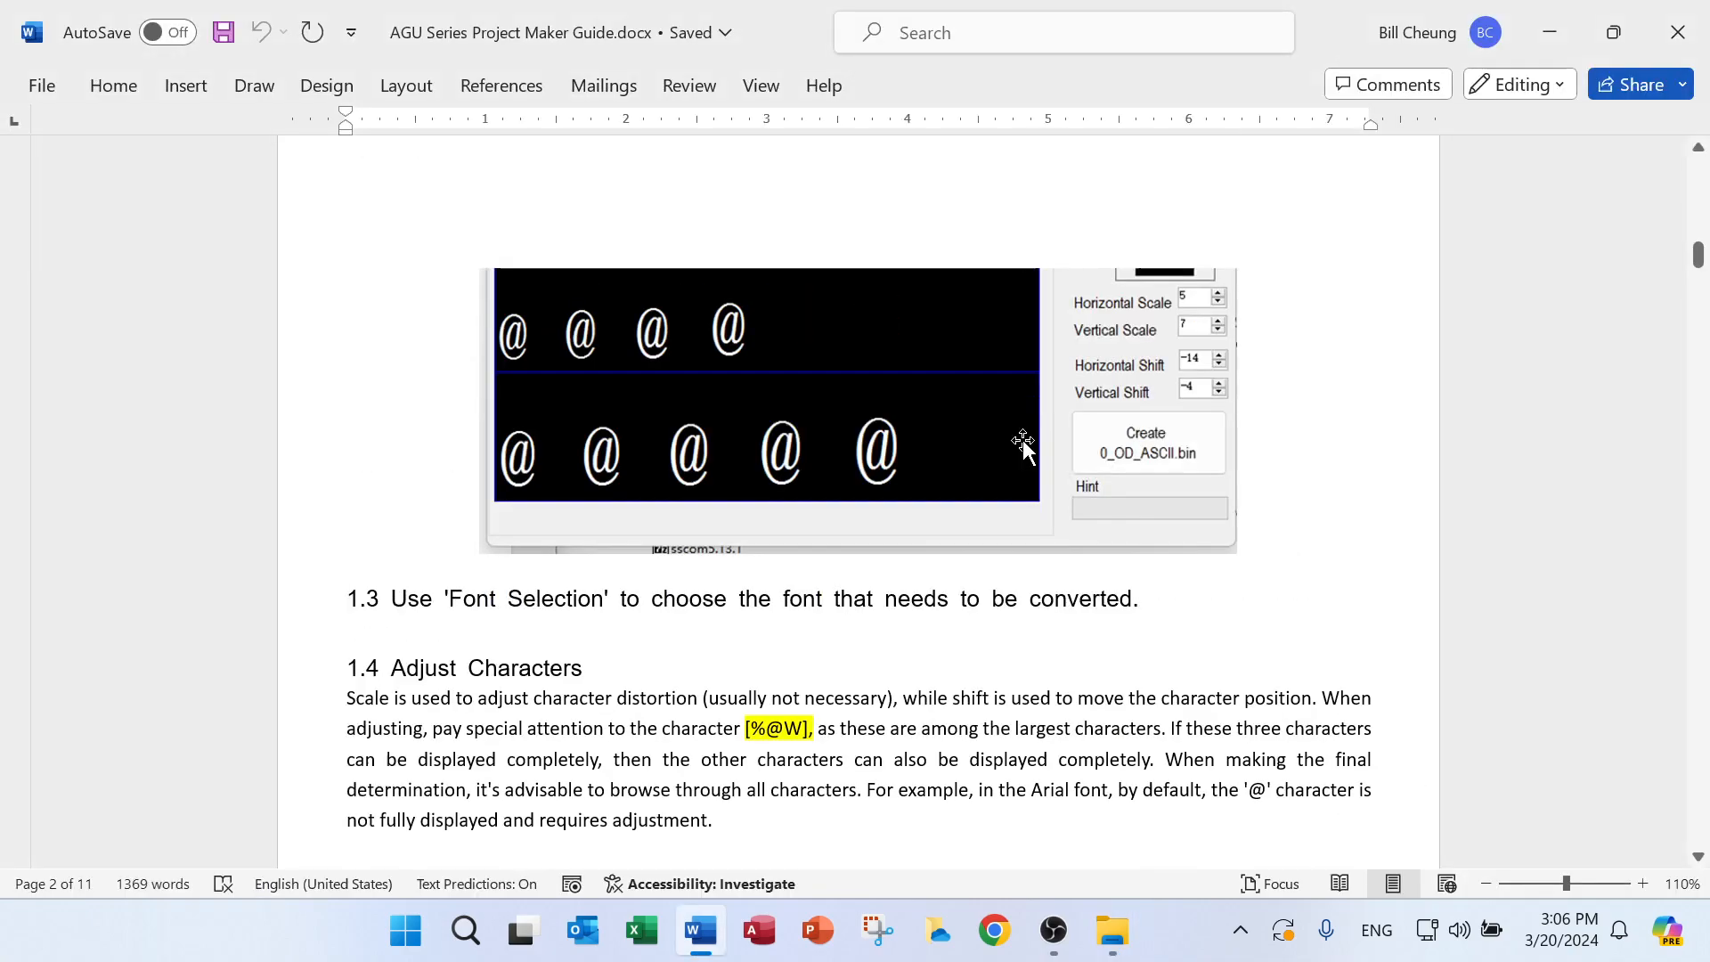
pyautogui.scroll(10, 1024, 440)
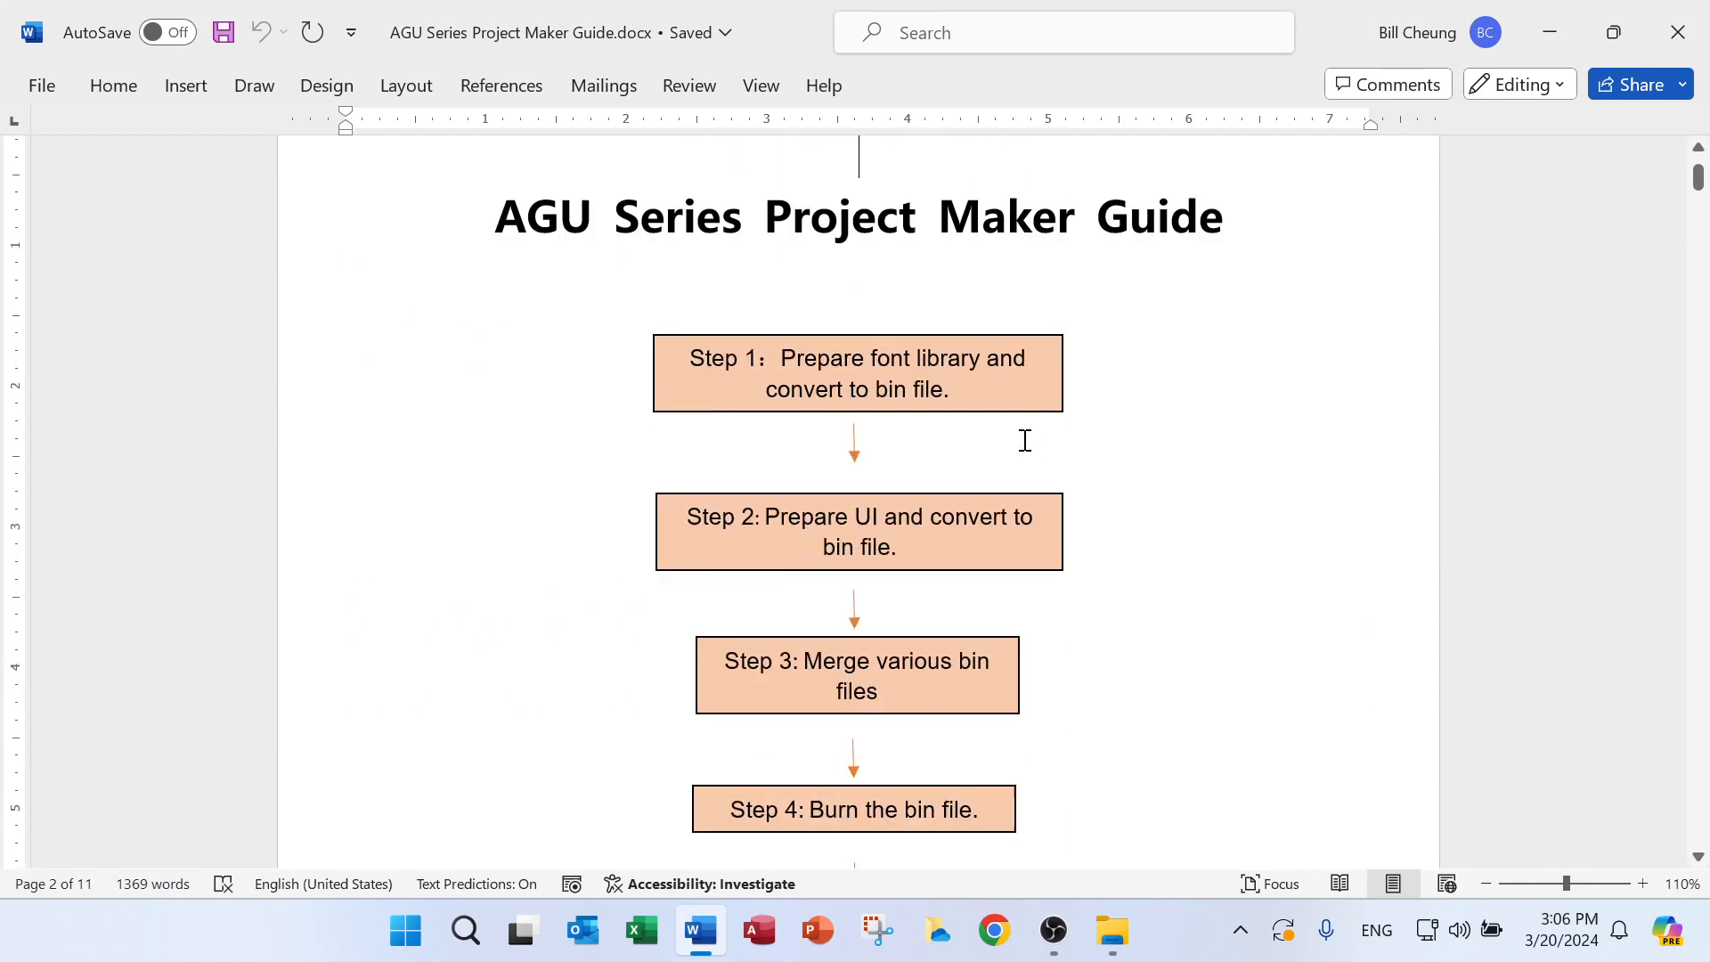
pyautogui.scroll(-2, 1024, 440)
pyautogui.scroll(1, 1024, 440)
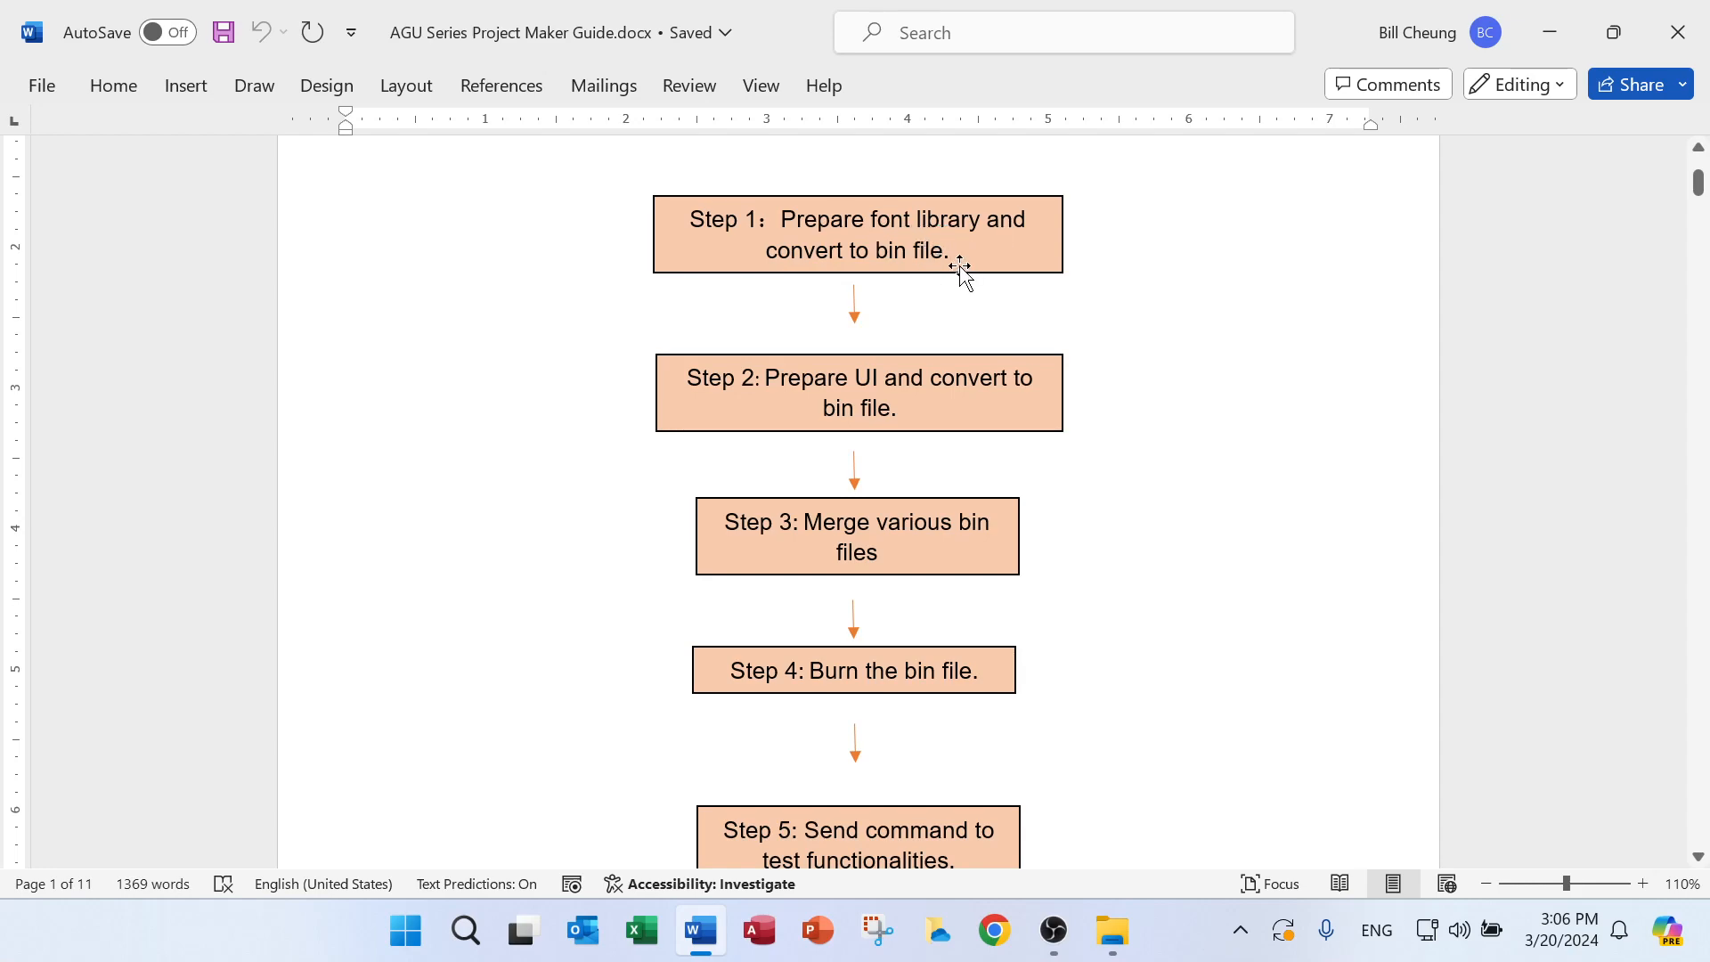
pyautogui.scroll(-15, 962, 268)
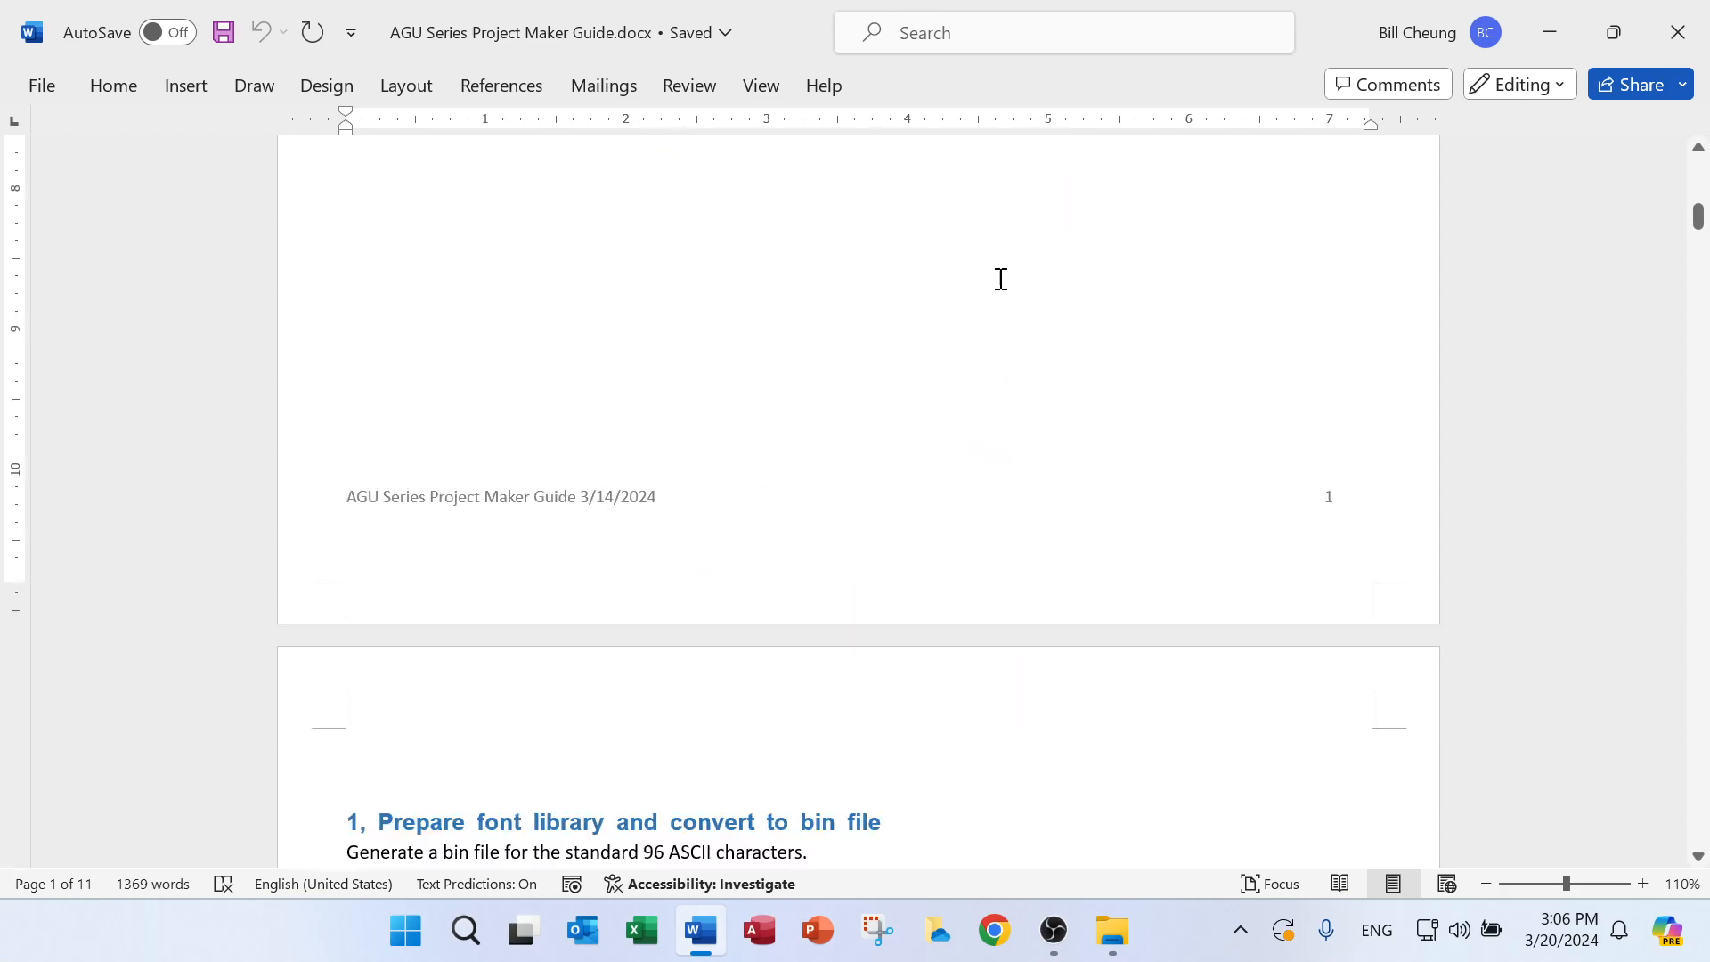
pyautogui.scroll(-3, 1002, 277)
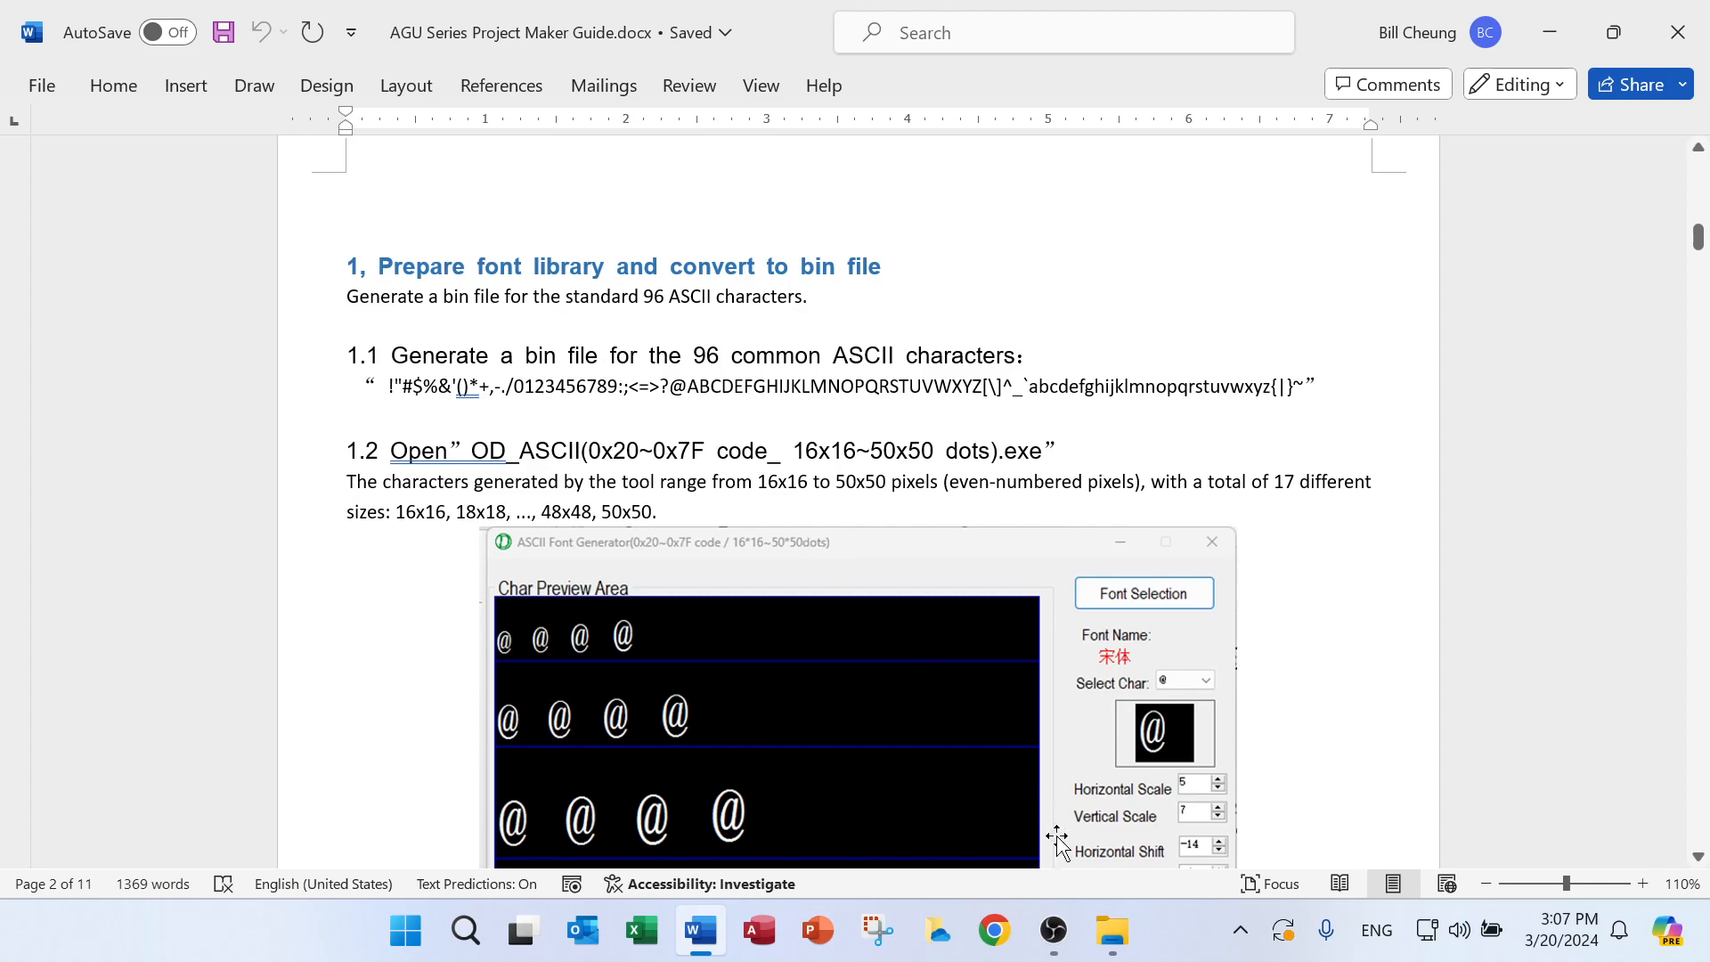
# Return to the My Project folder and launch the OD_ASCII font generator from its Tools subfolder
pyautogui.moveTo(1111, 926)
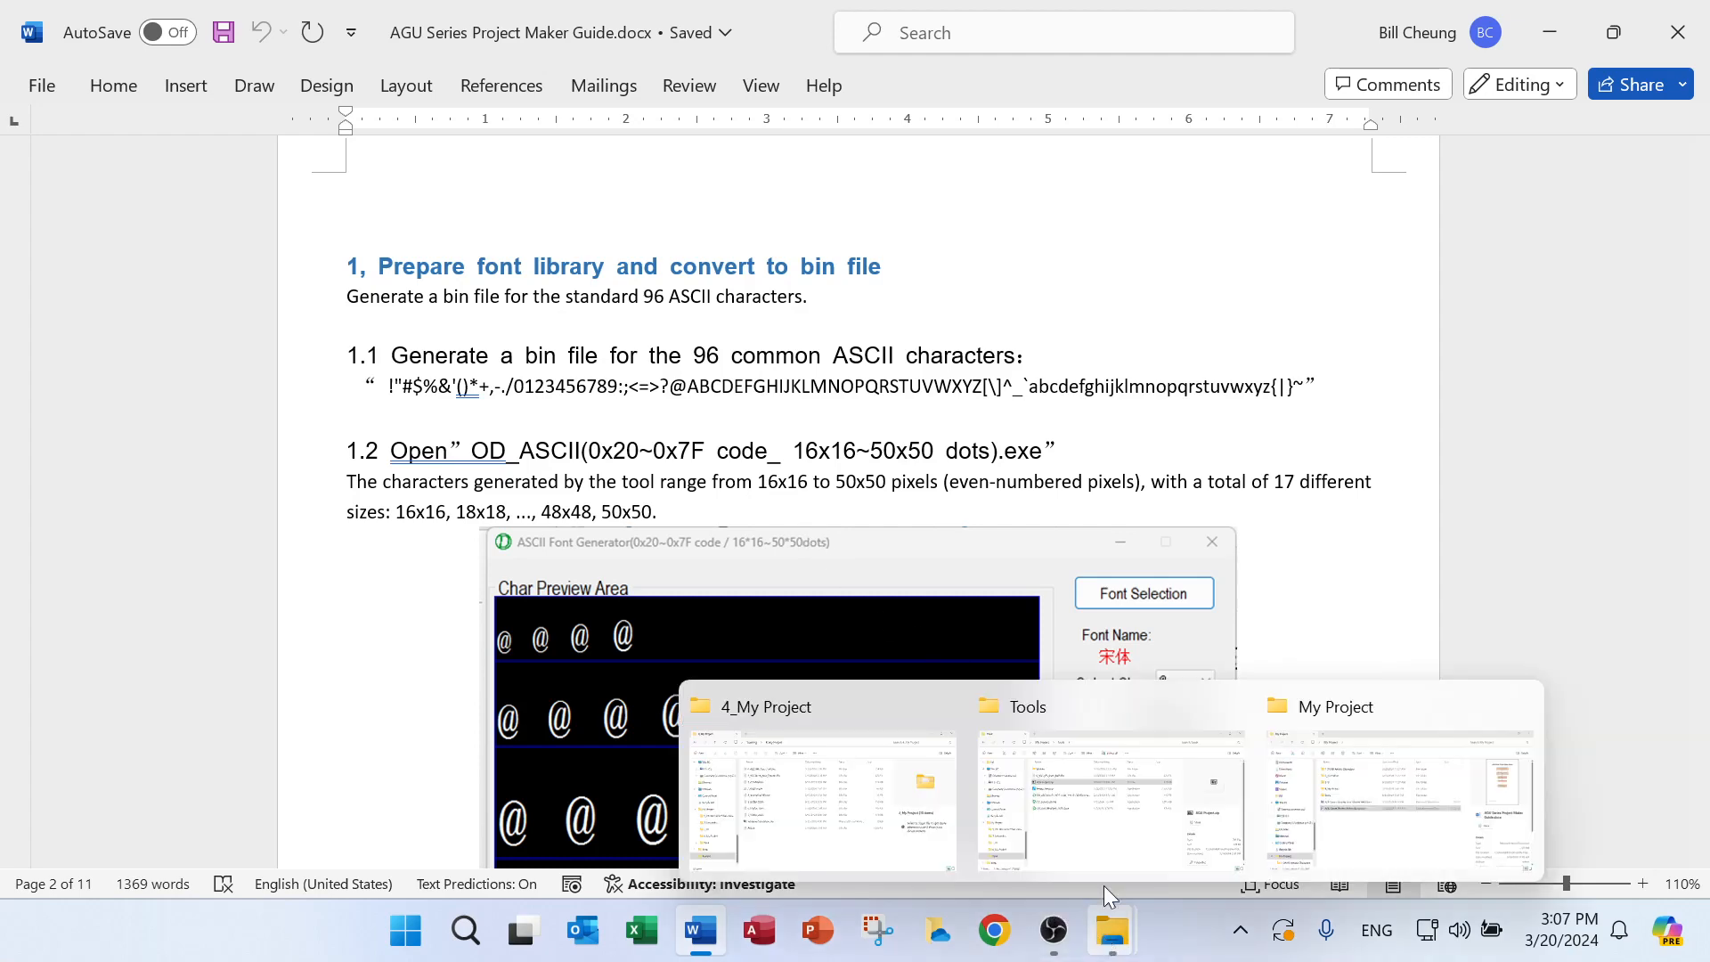
pyautogui.click(1541, 31)
pyautogui.doubleClick(405, 427)
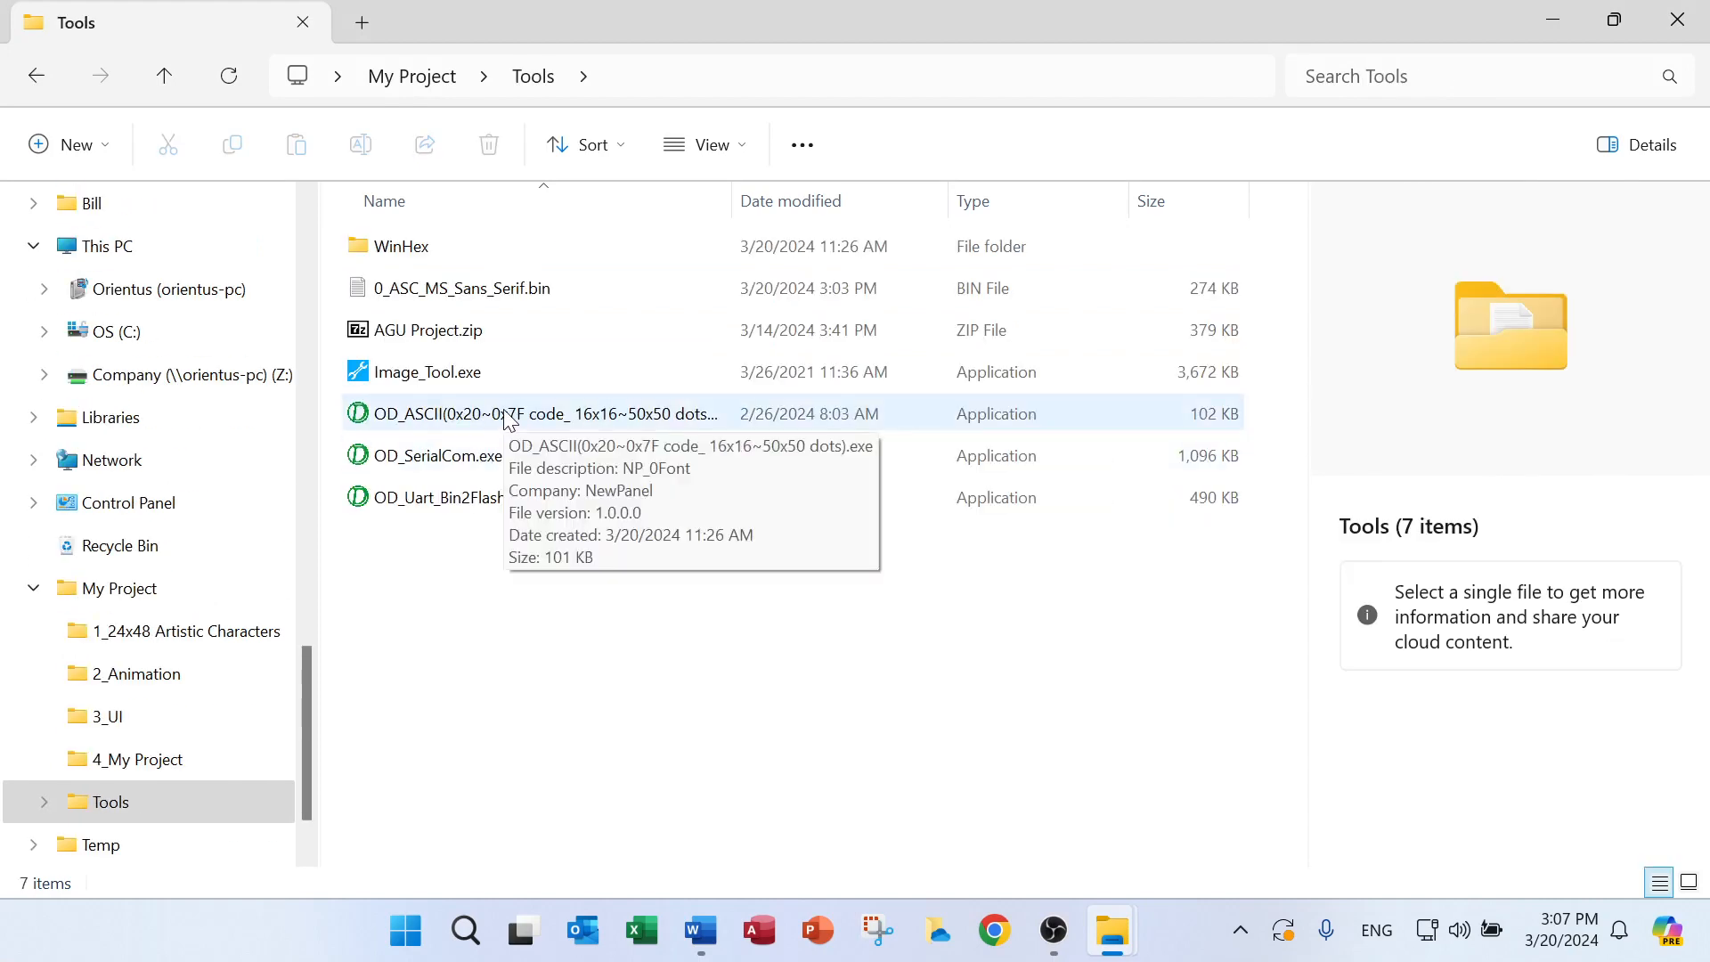
pyautogui.click(509, 417)
pyautogui.doubleClick(509, 417)
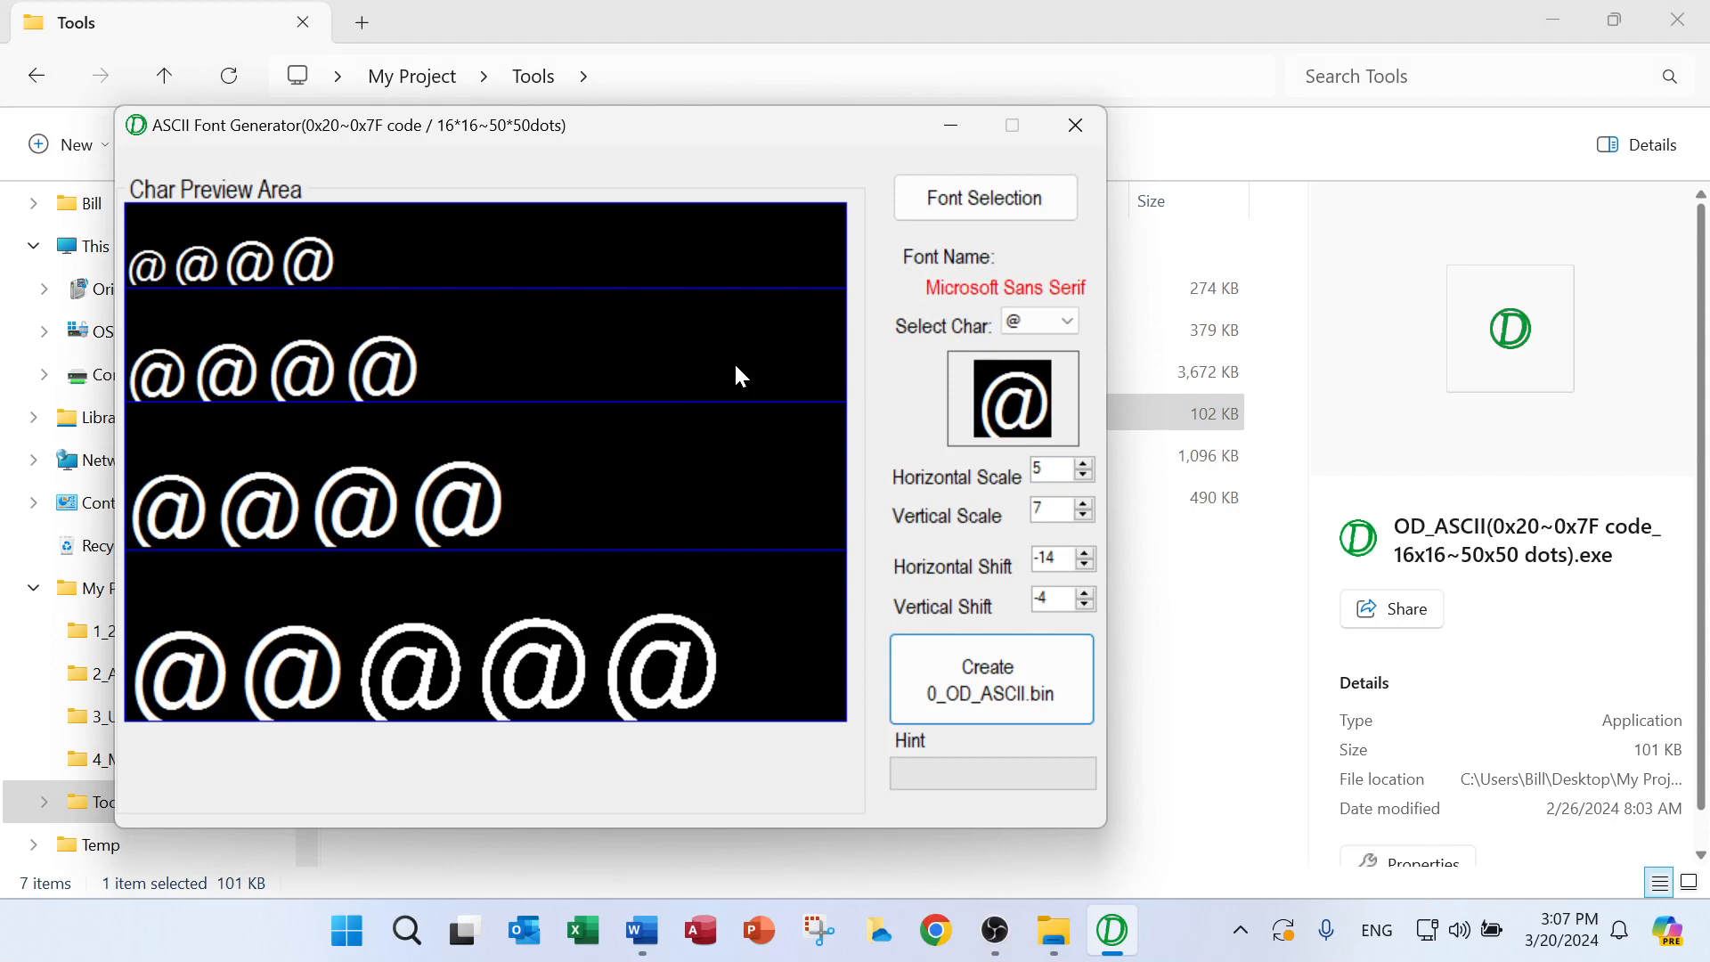
# Examine the font selection options and the list of selectable characters without changing either
pyautogui.click(984, 196)
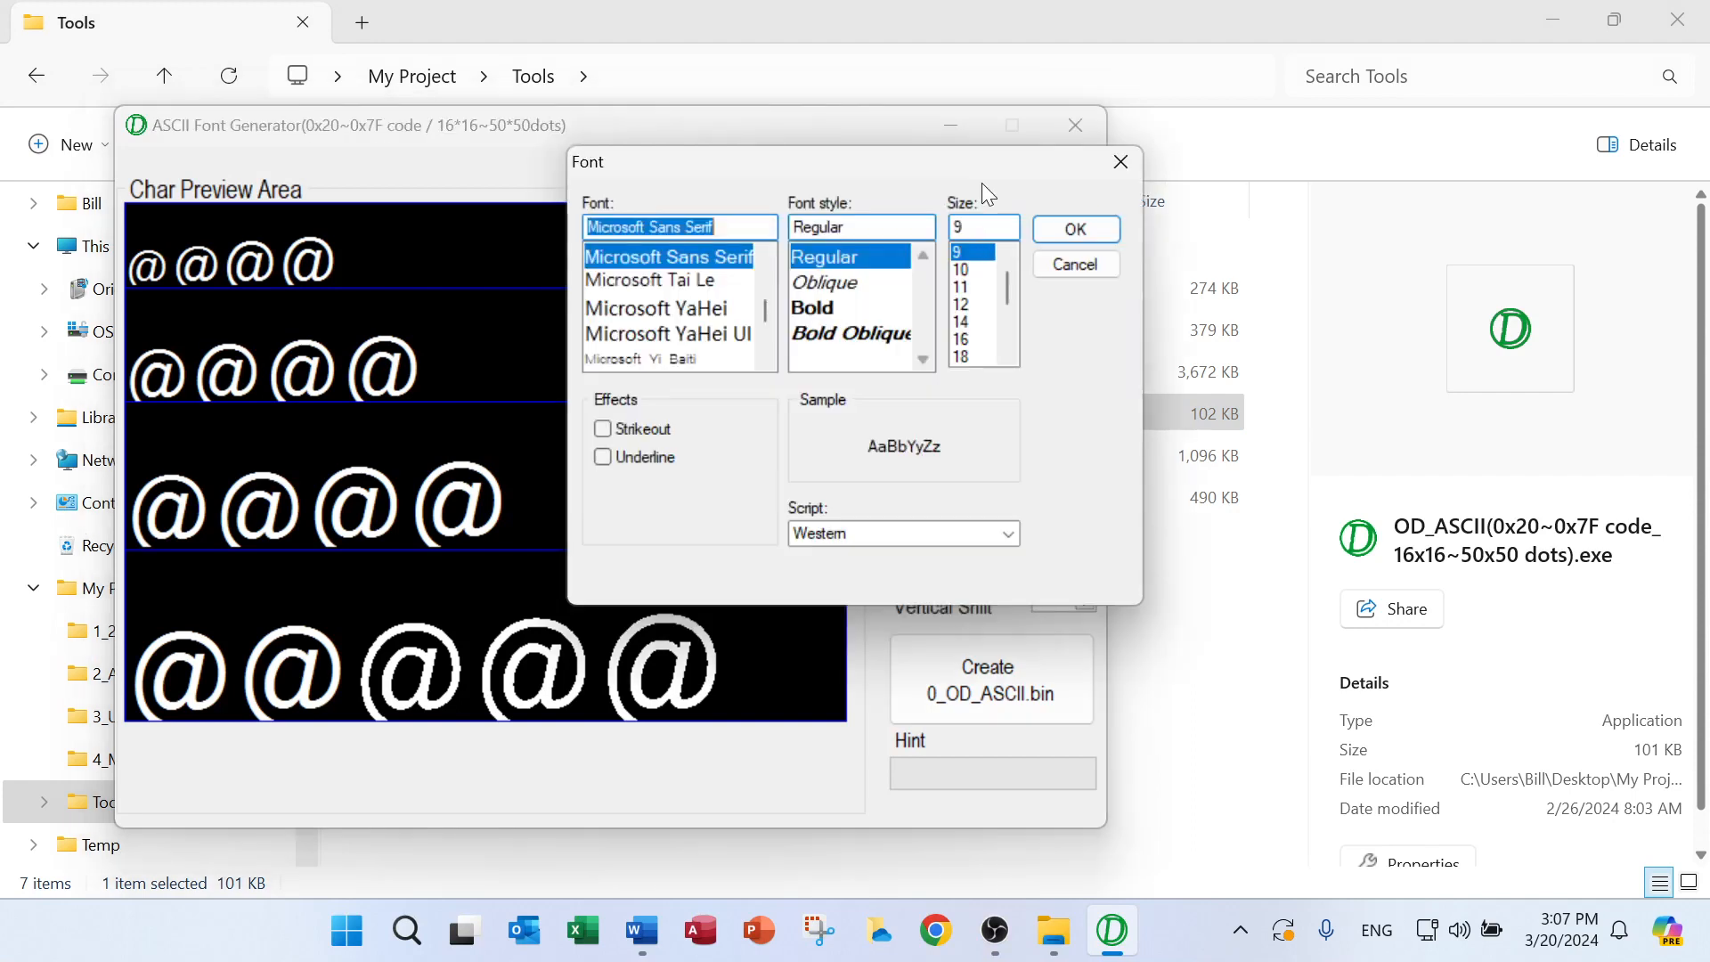
pyautogui.click(1117, 160)
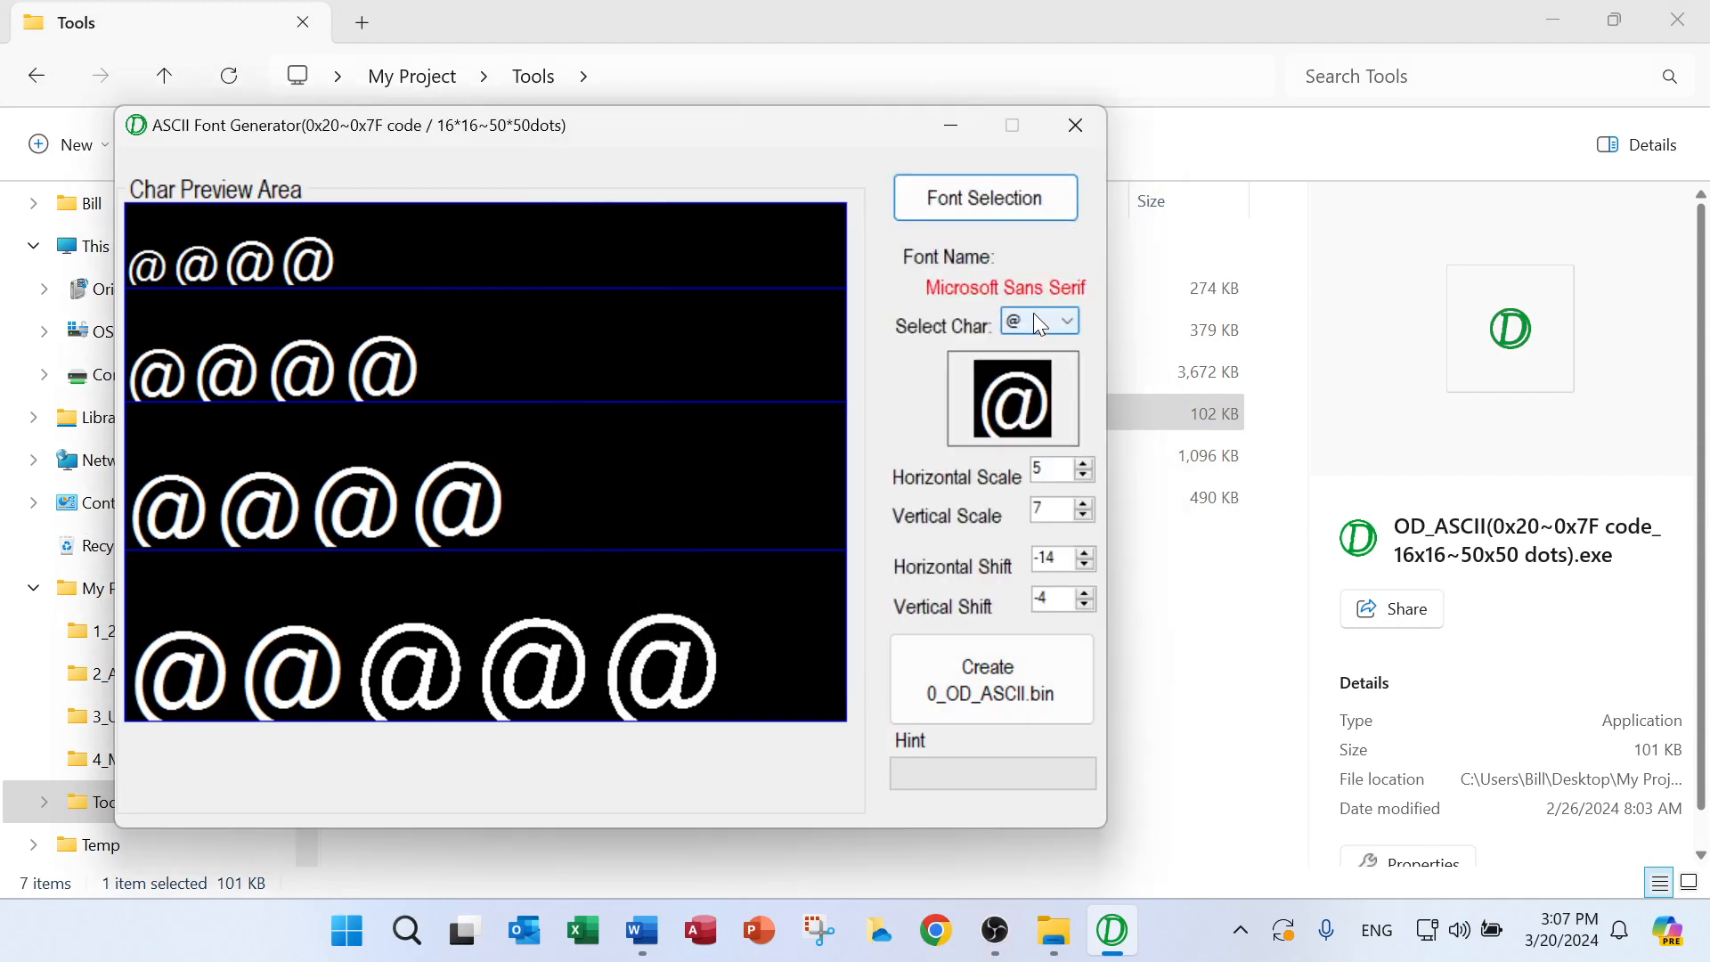
pyautogui.click(1065, 313)
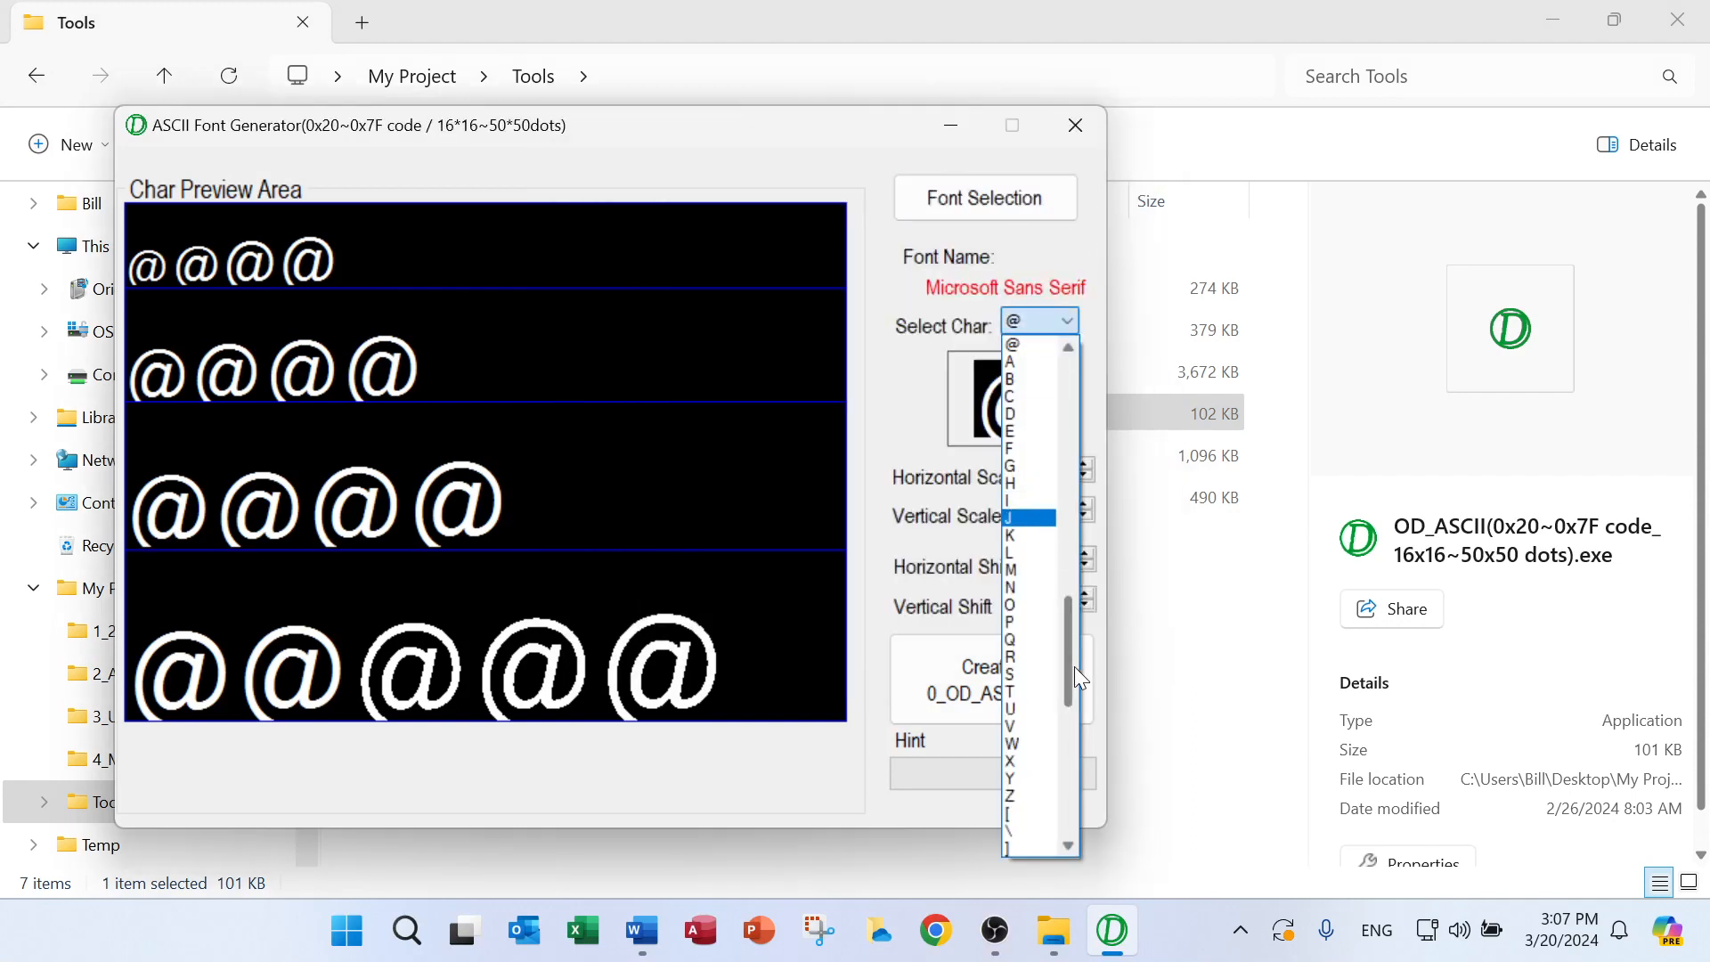
pyautogui.moveTo(1074, 667)
pyautogui.mouseDown()
pyautogui.moveTo(1083, 506)
pyautogui.moveTo(1077, 793)
pyautogui.moveTo(1079, 674)
pyautogui.mouseUp()
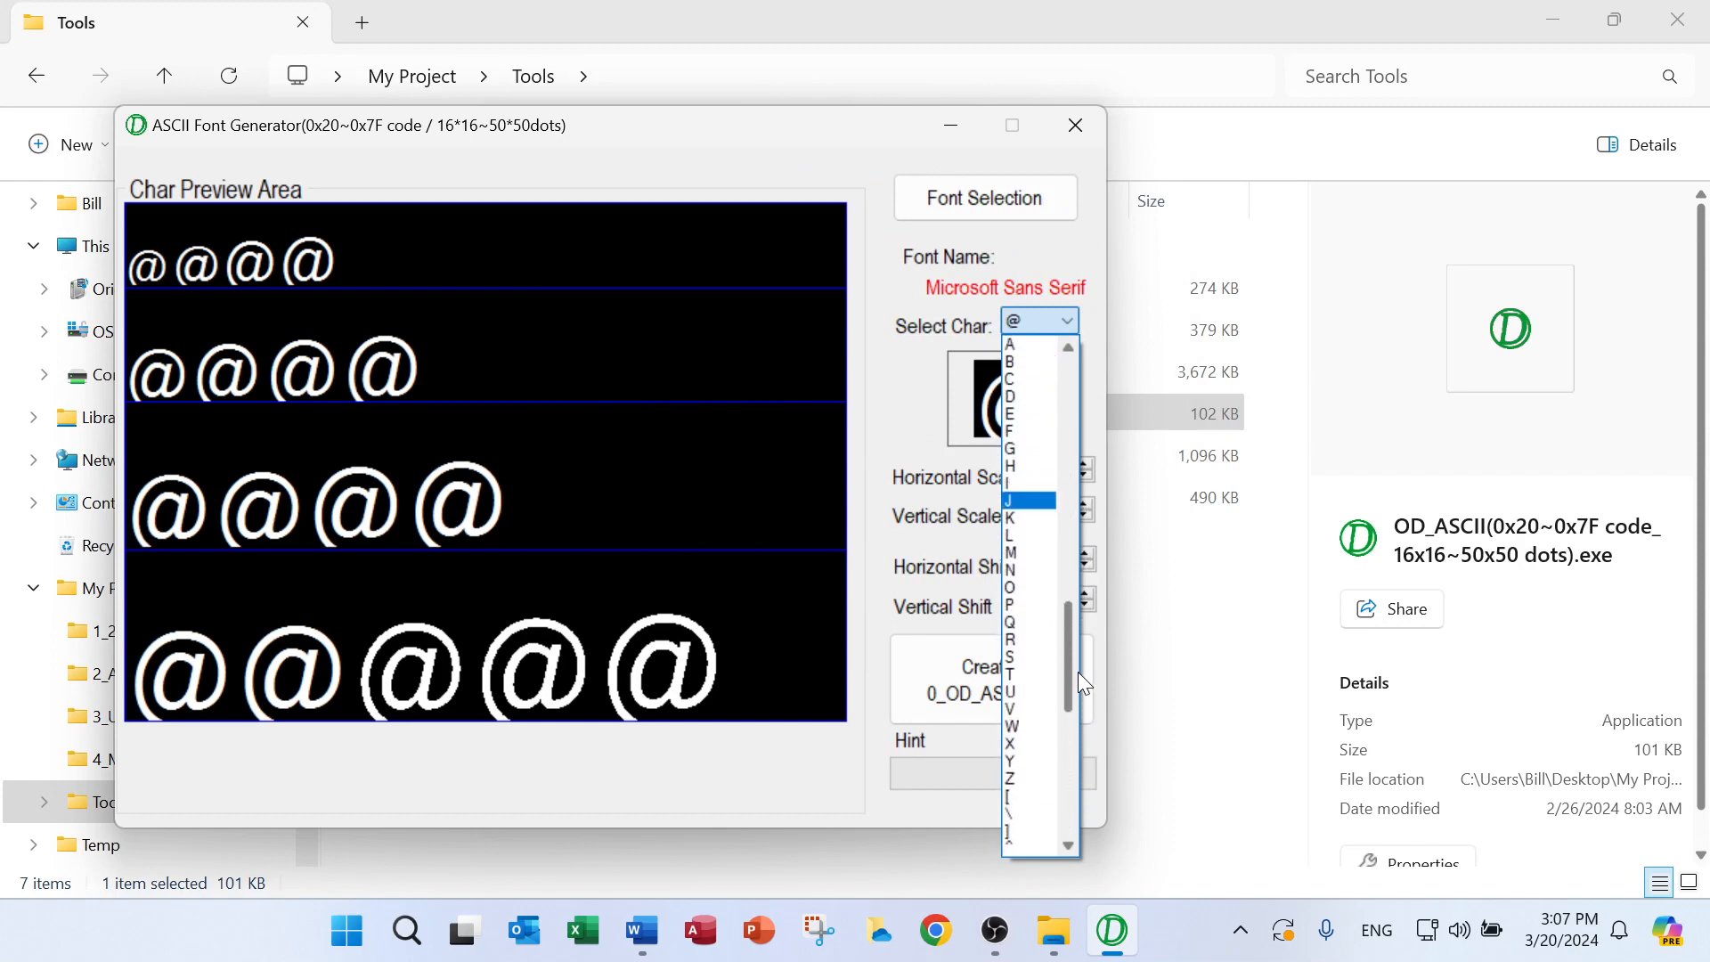
pyautogui.click(905, 388)
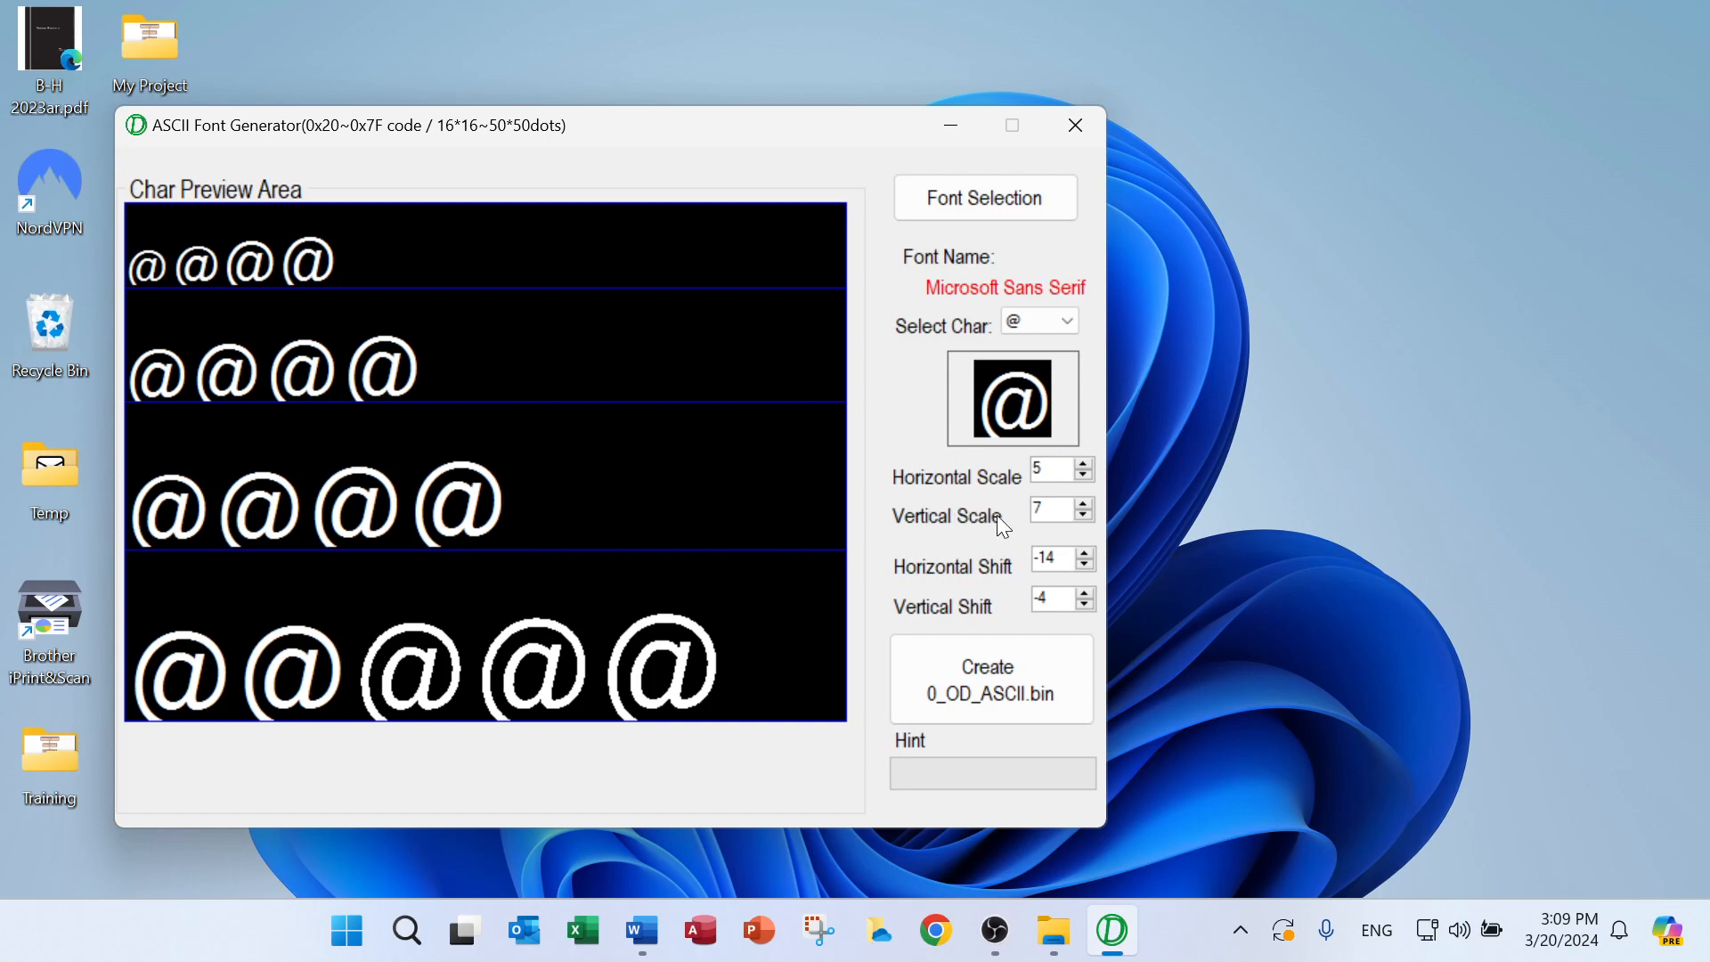
# Lower the vertical shift of the @ character preview to -25
pyautogui.click(1087, 606)
pyautogui.click(1086, 606)
pyautogui.click(1087, 606)
pyautogui.click(1087, 606)
pyautogui.click(1087, 605)
pyautogui.click(1087, 605)
pyautogui.click(1087, 606)
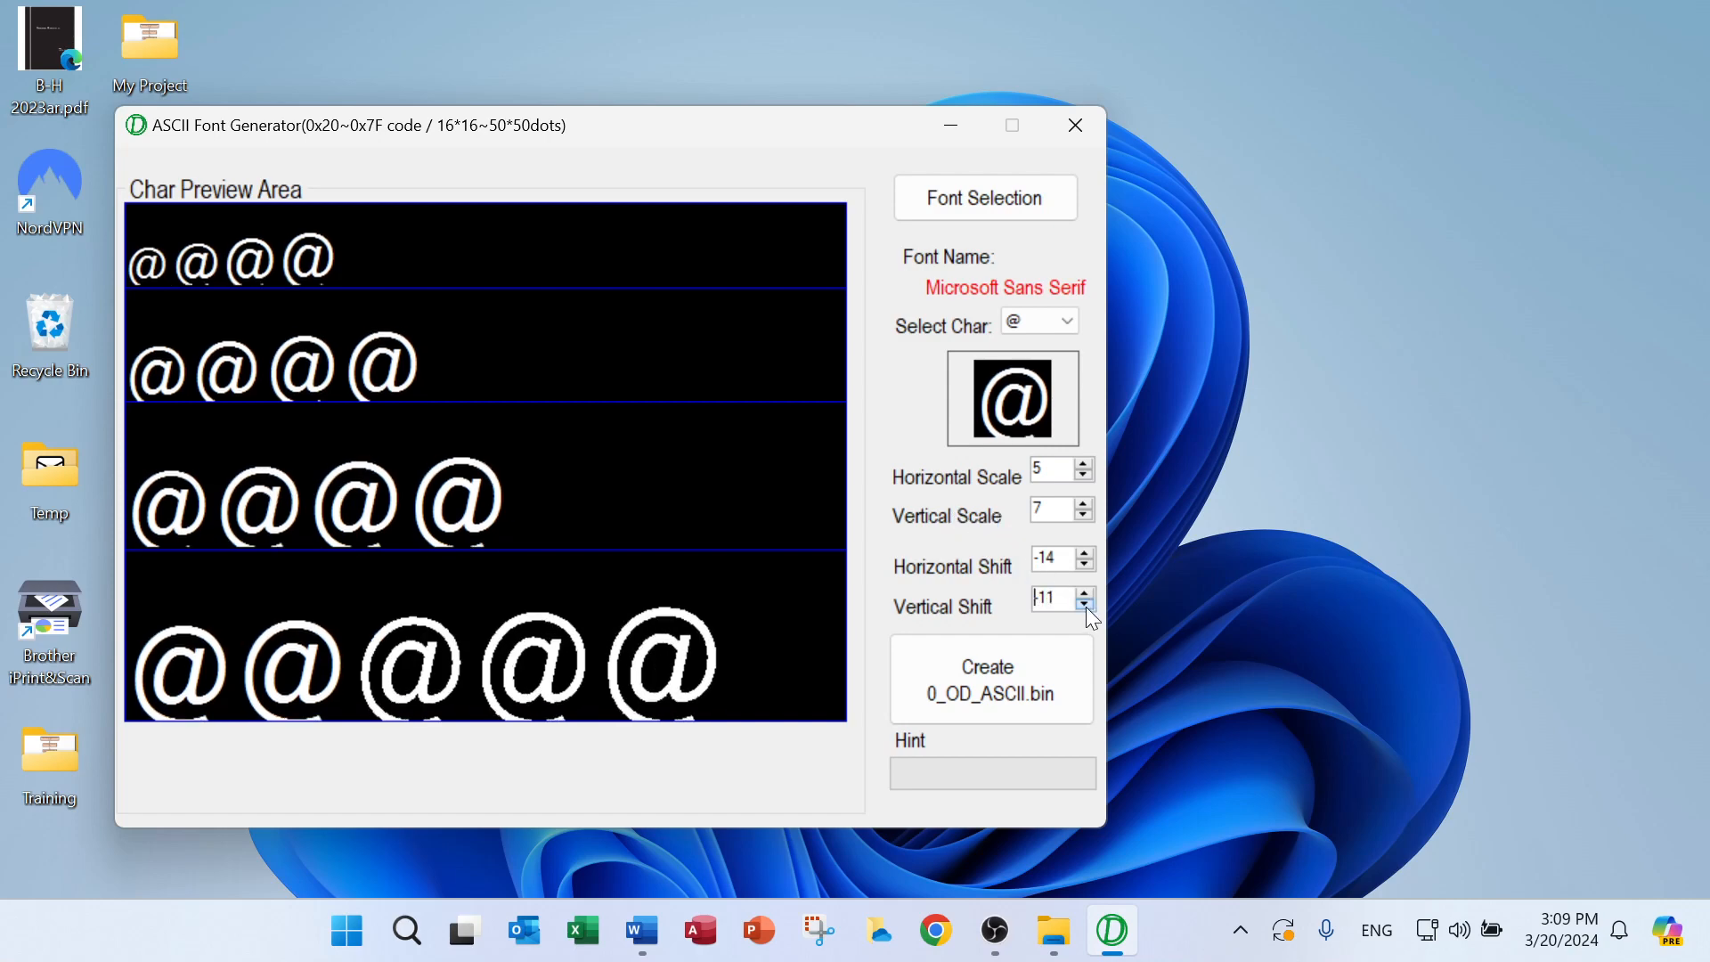
pyautogui.click(1087, 606)
pyautogui.click(1087, 605)
pyautogui.click(1087, 606)
pyautogui.click(1086, 605)
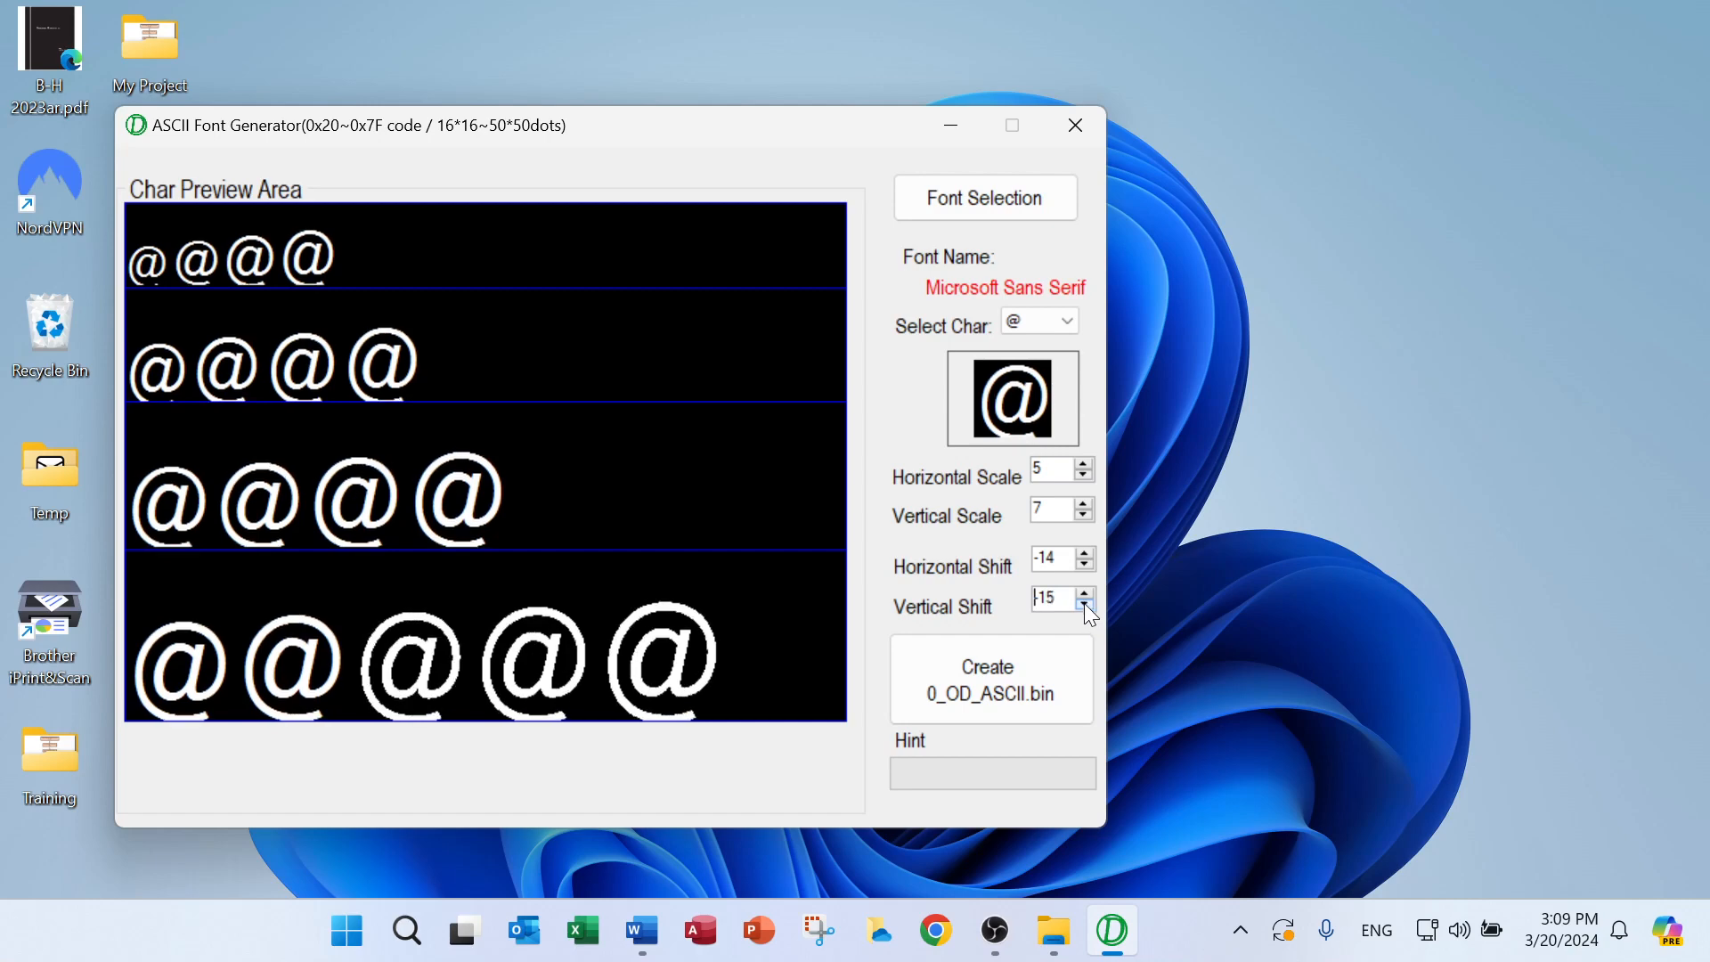
pyautogui.click(1086, 605)
pyautogui.click(1086, 605)
pyautogui.click(1085, 605)
pyautogui.click(1086, 604)
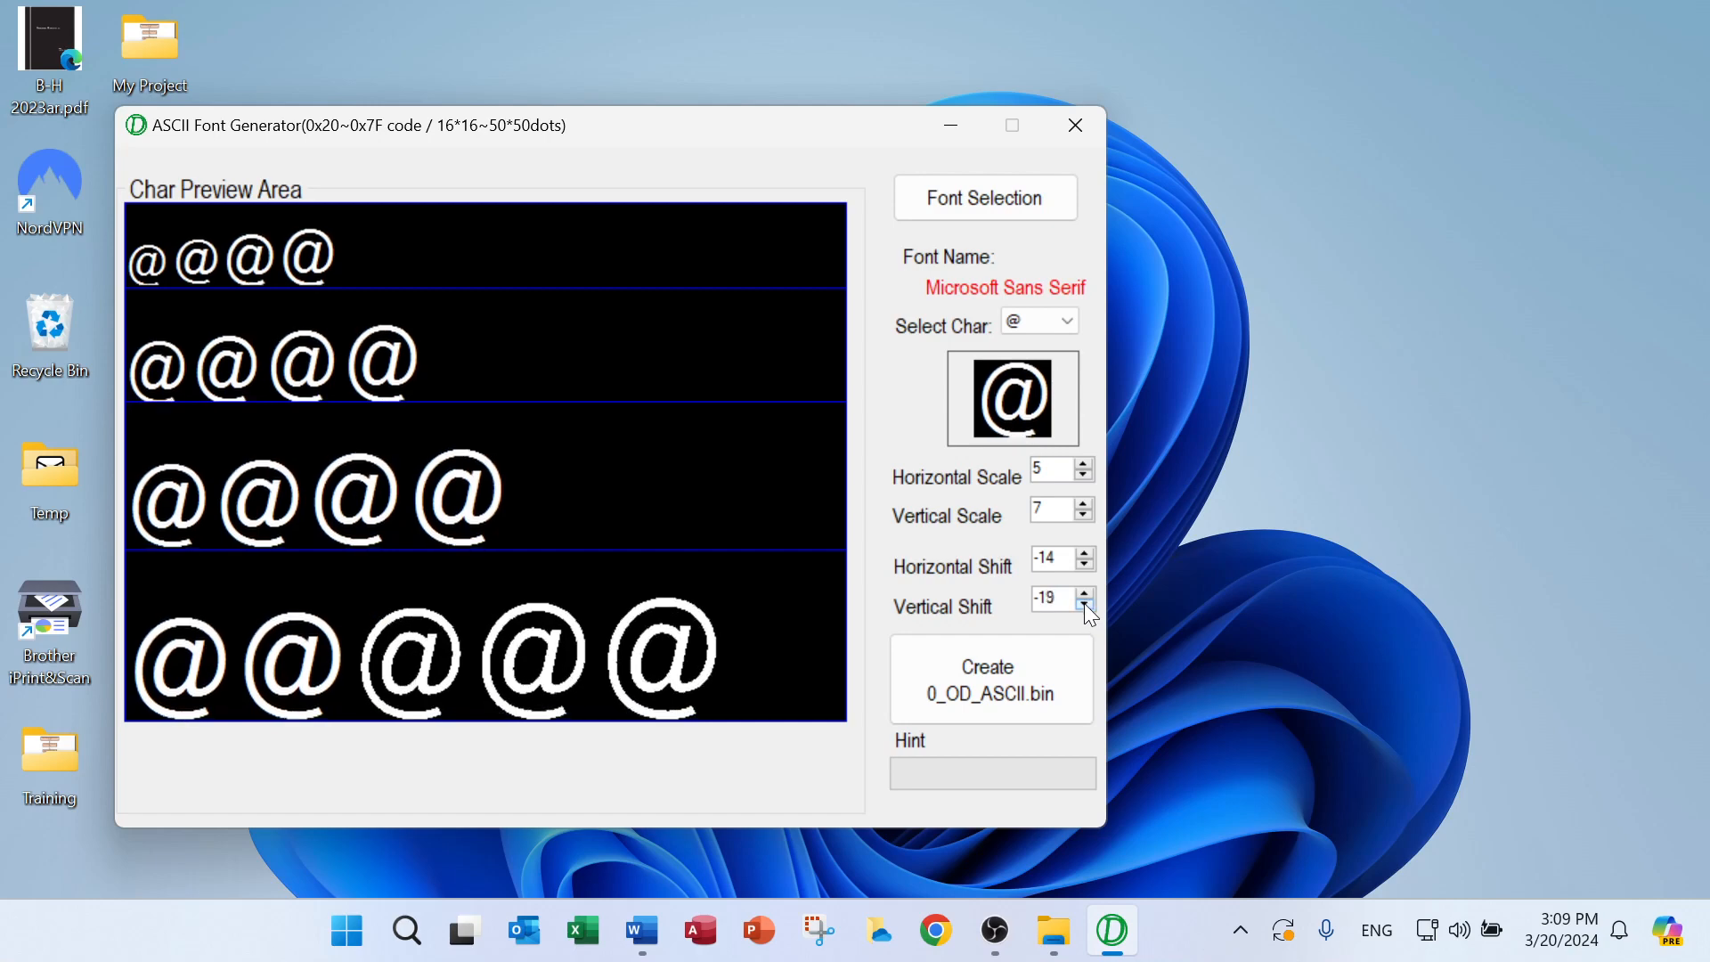
pyautogui.click(1086, 605)
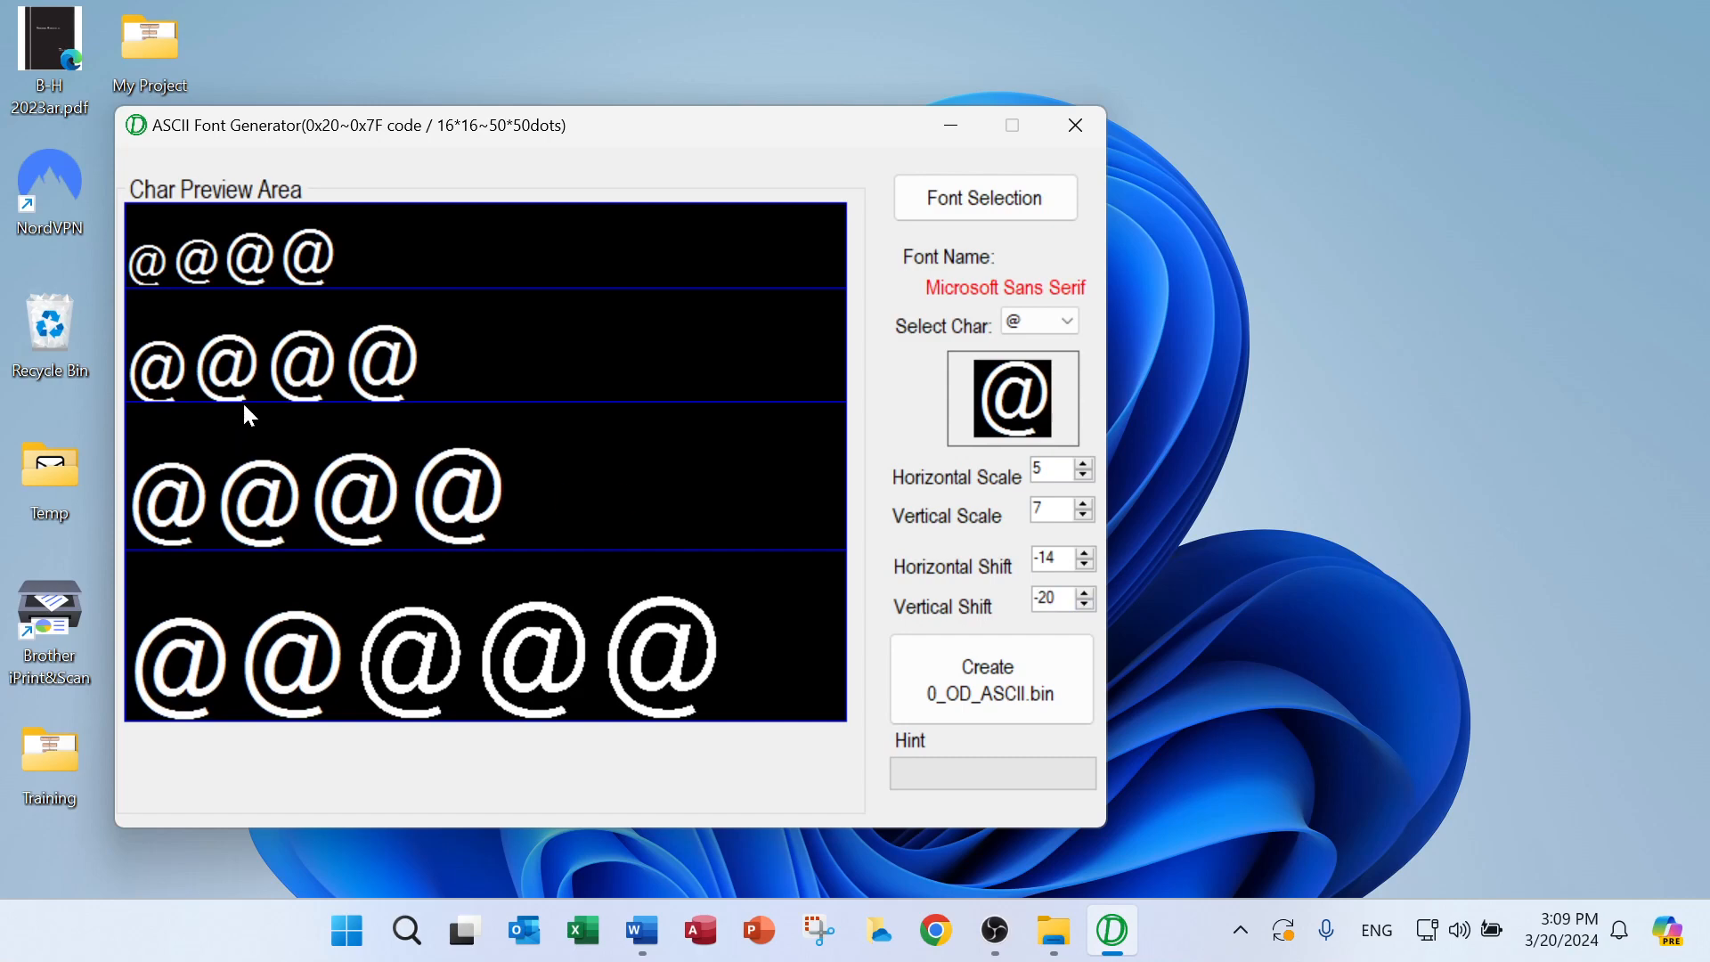
pyautogui.click(1086, 605)
pyautogui.click(1086, 604)
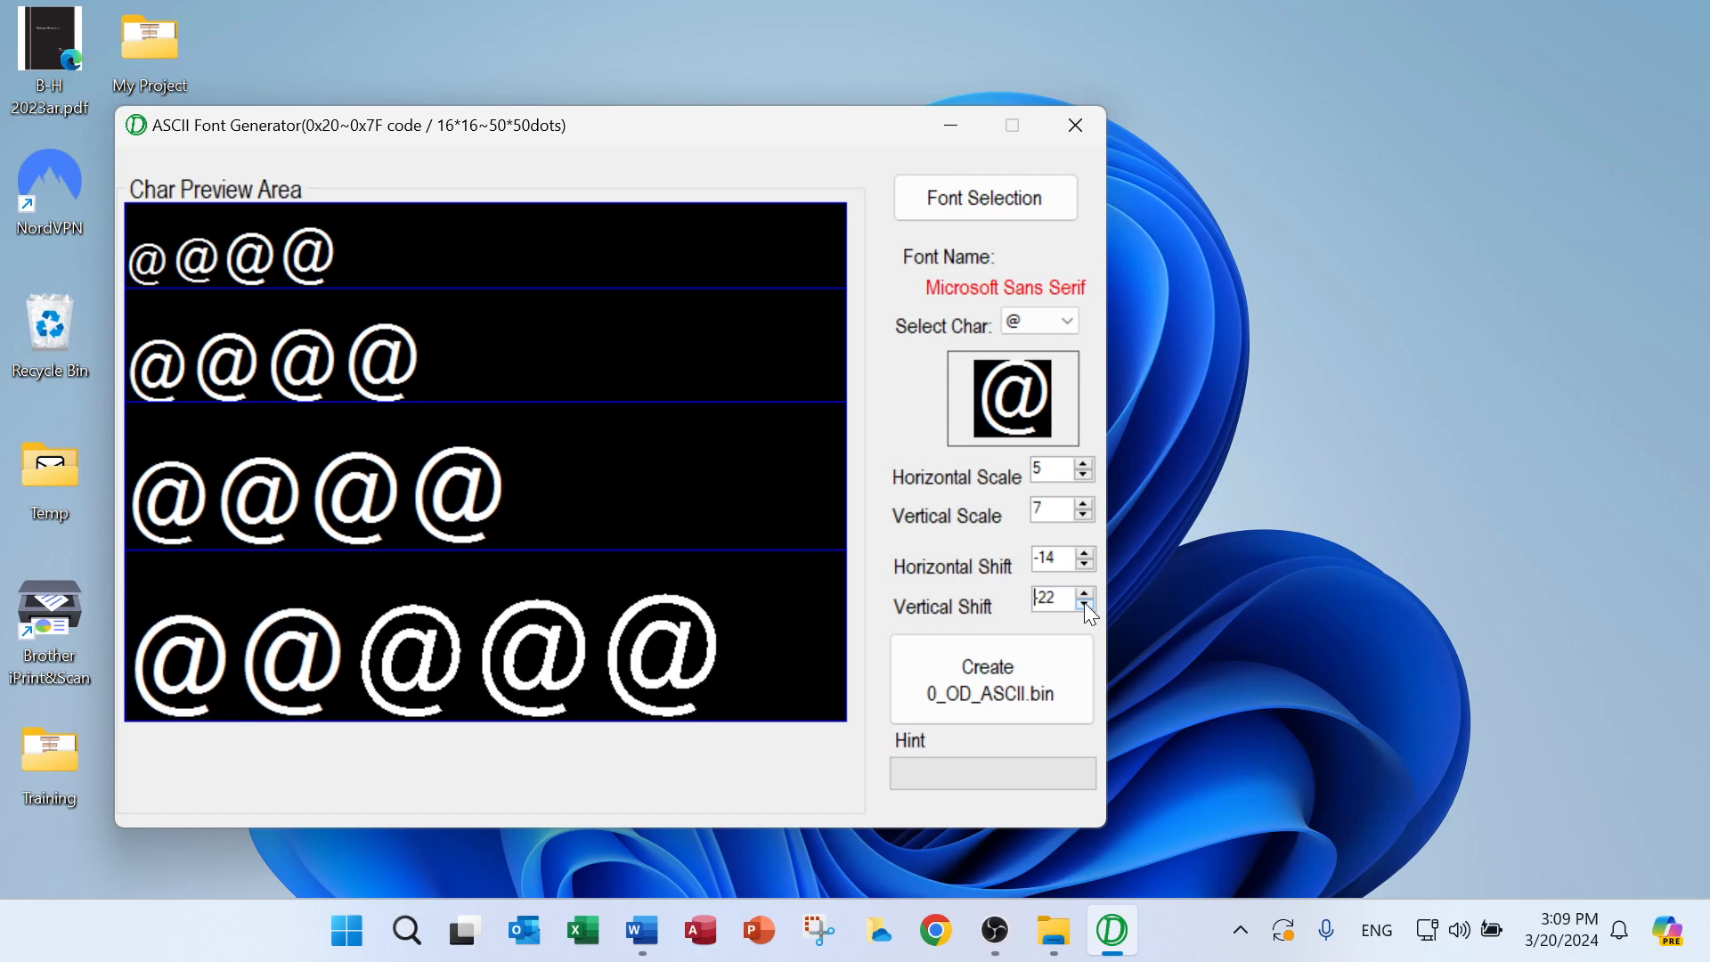
pyautogui.click(1086, 605)
pyautogui.click(1086, 605)
pyautogui.click(1086, 605)
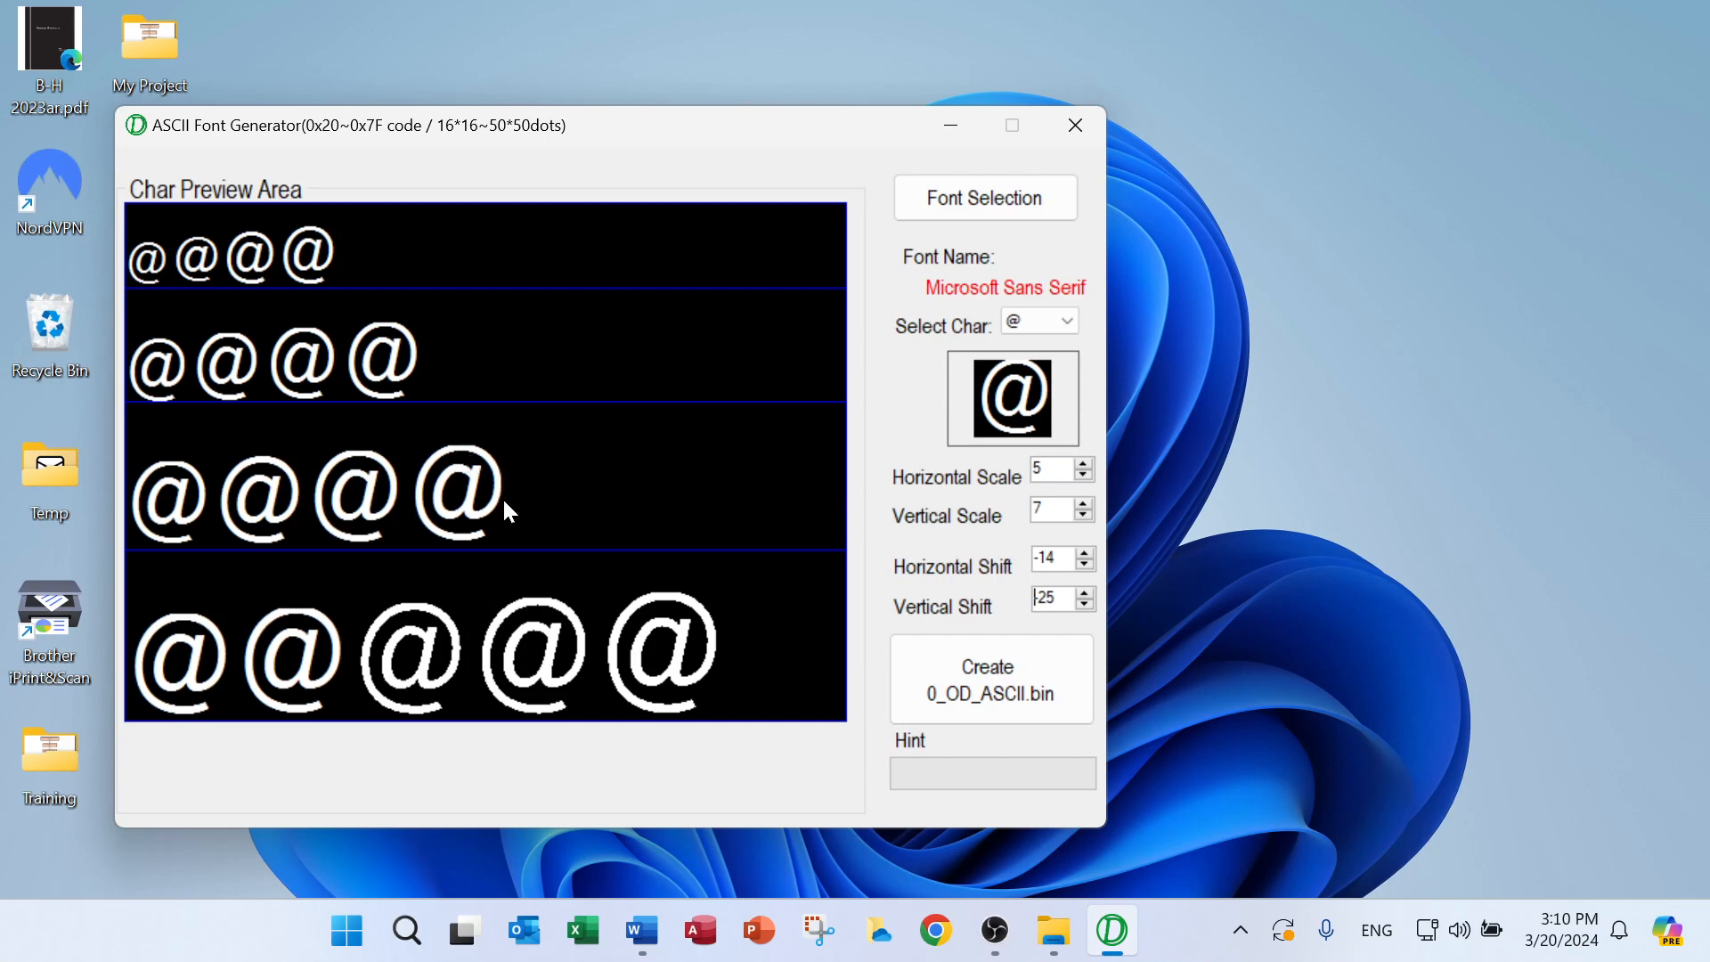
# Reduce the vertical scale of the @ character preview to 4
pyautogui.click(1087, 516)
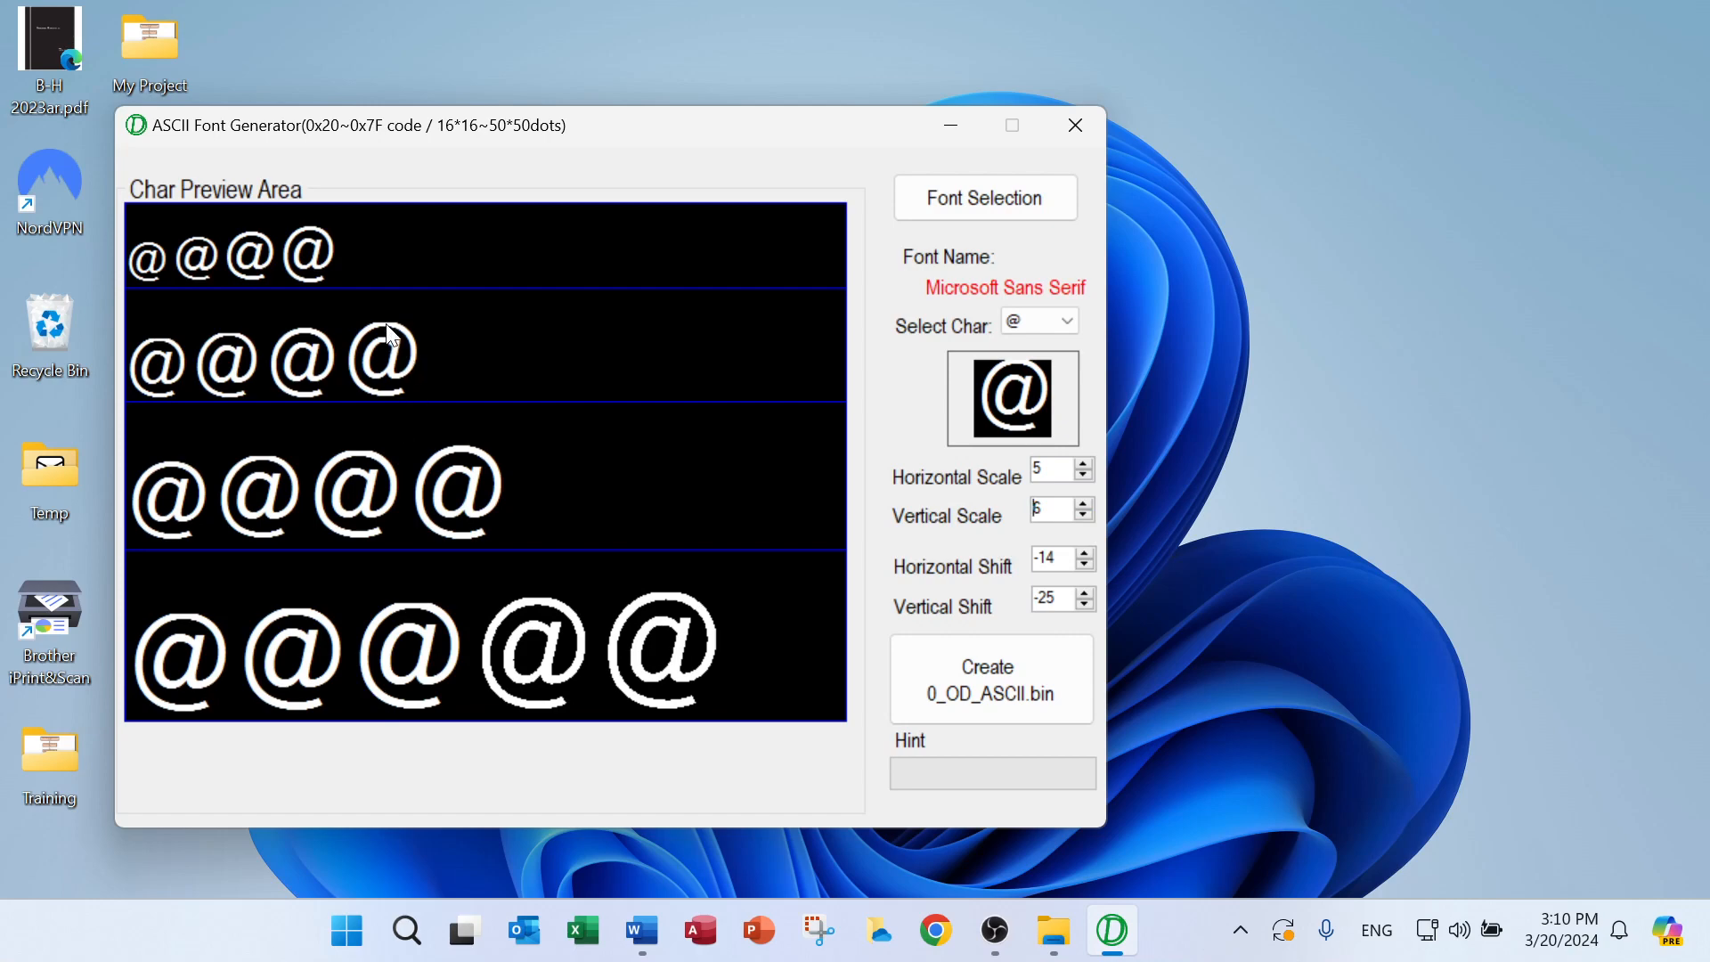
pyautogui.click(1085, 515)
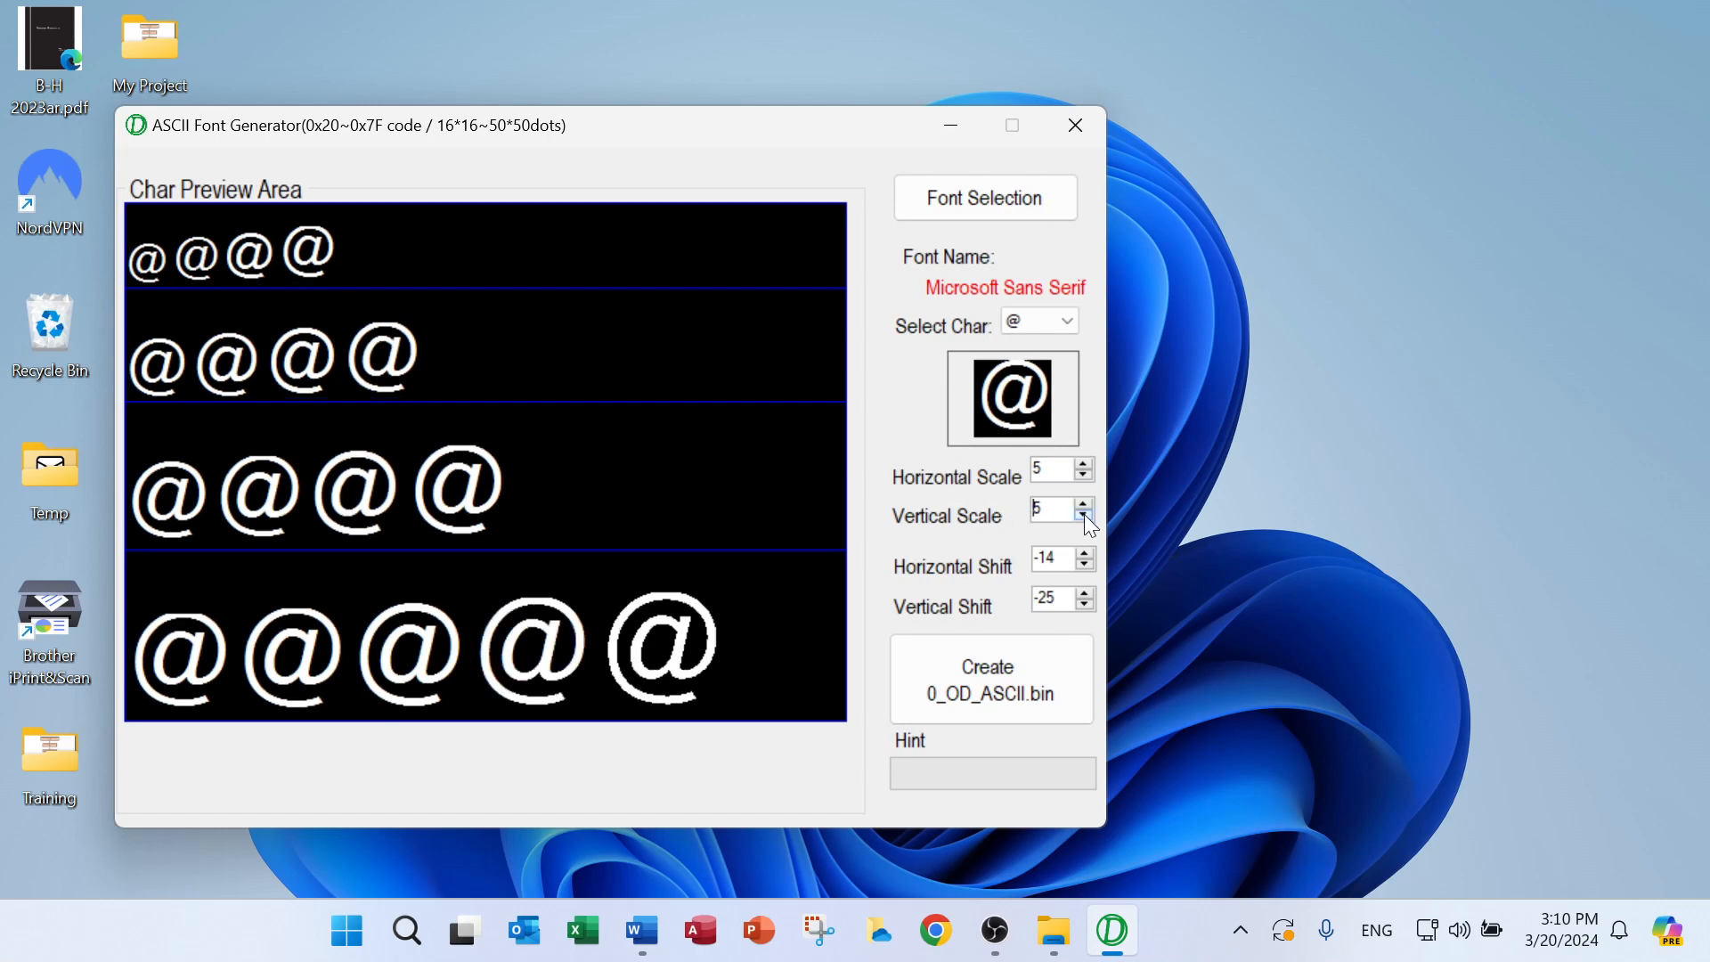
pyautogui.click(1085, 515)
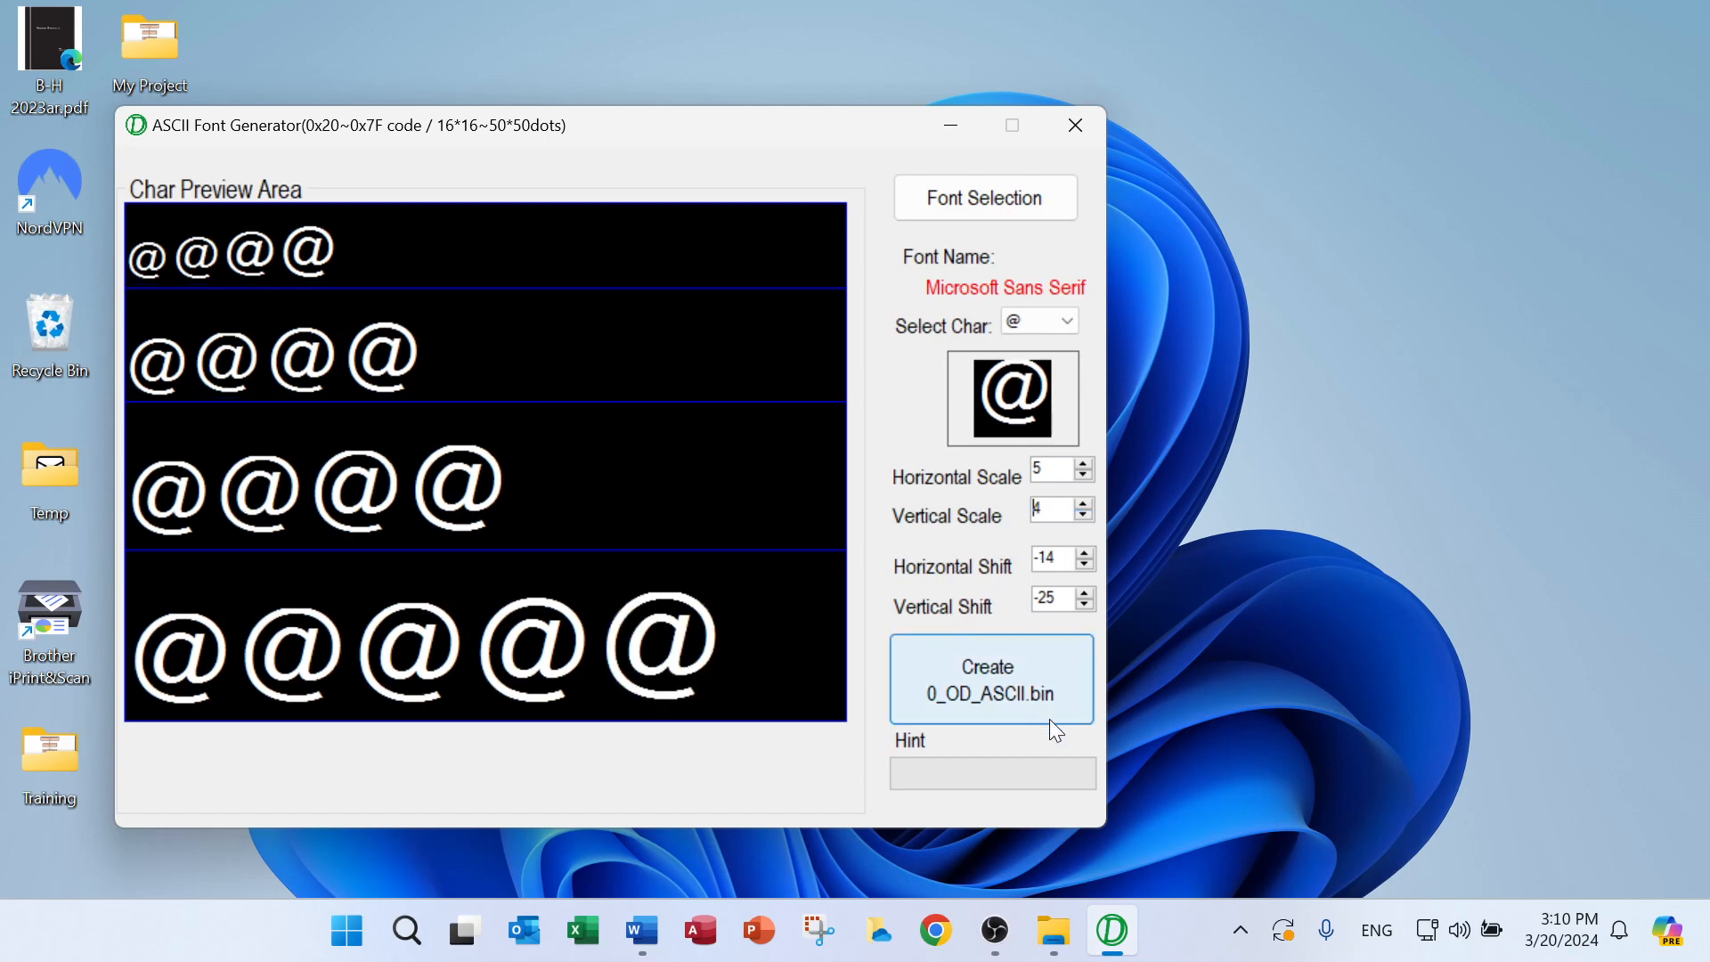
# Set the vertical shift to -18 and the vertical scale to 5 for the font preview
pyautogui.click(1085, 592)
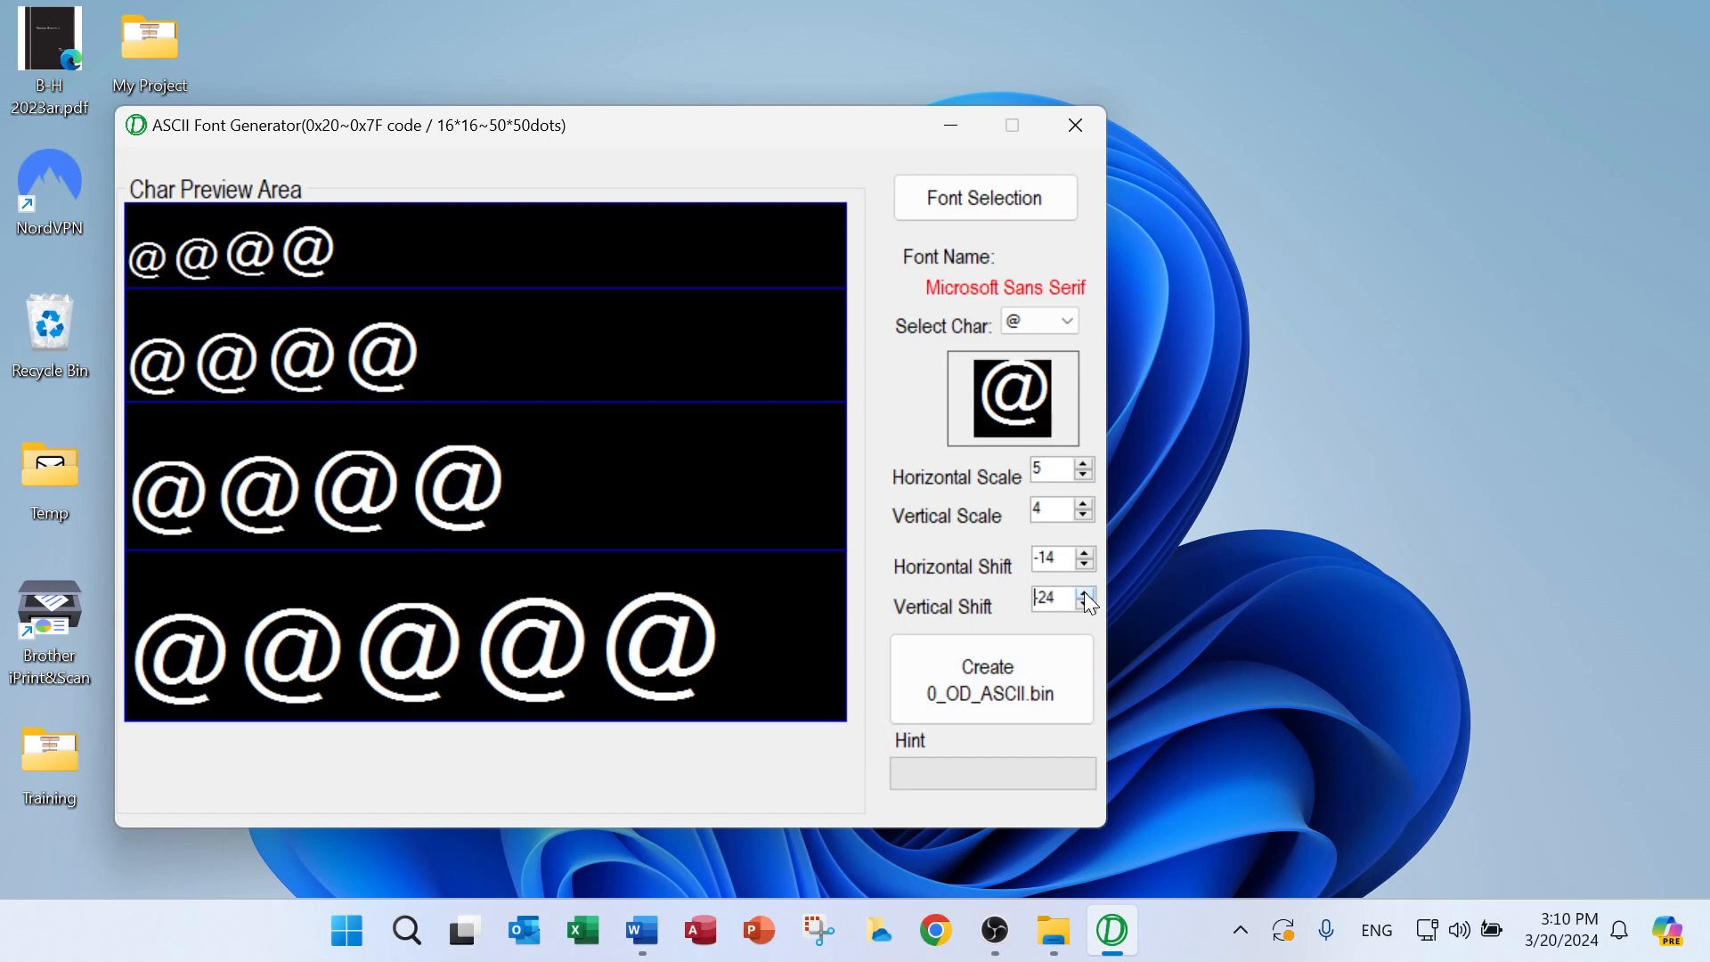
pyautogui.click(1085, 593)
pyautogui.click(1085, 593)
pyautogui.click(1085, 592)
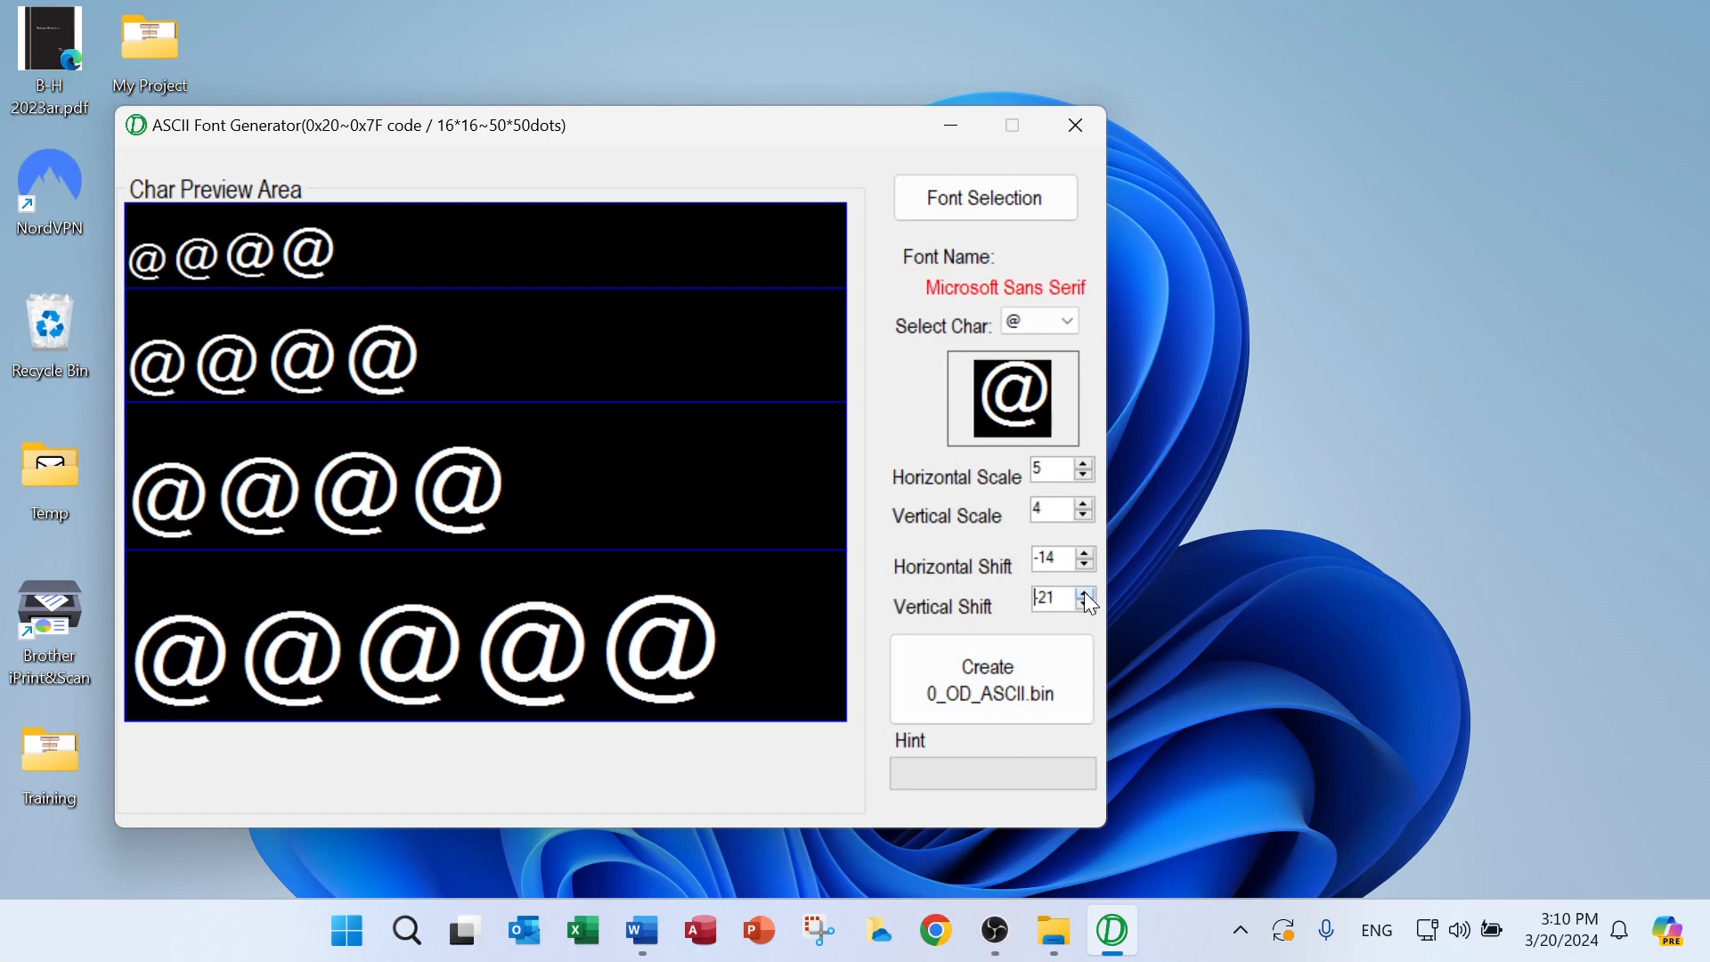
pyautogui.click(1085, 592)
pyautogui.click(1085, 592)
pyautogui.click(1085, 592)
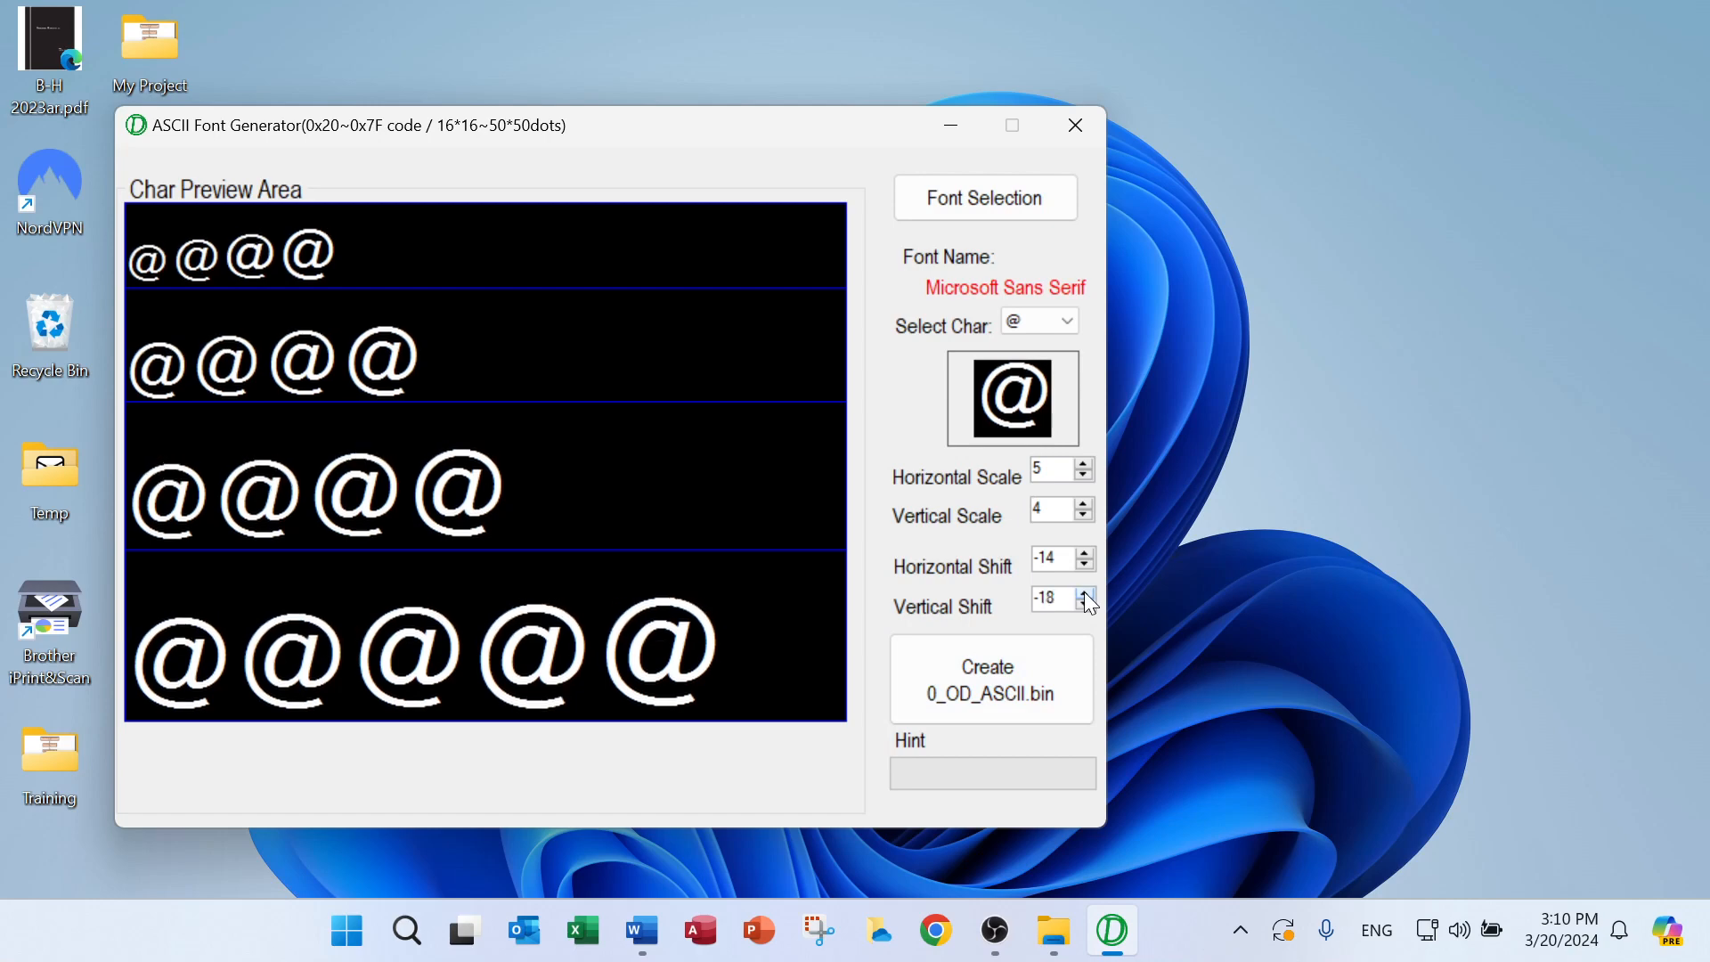
pyautogui.click(1085, 503)
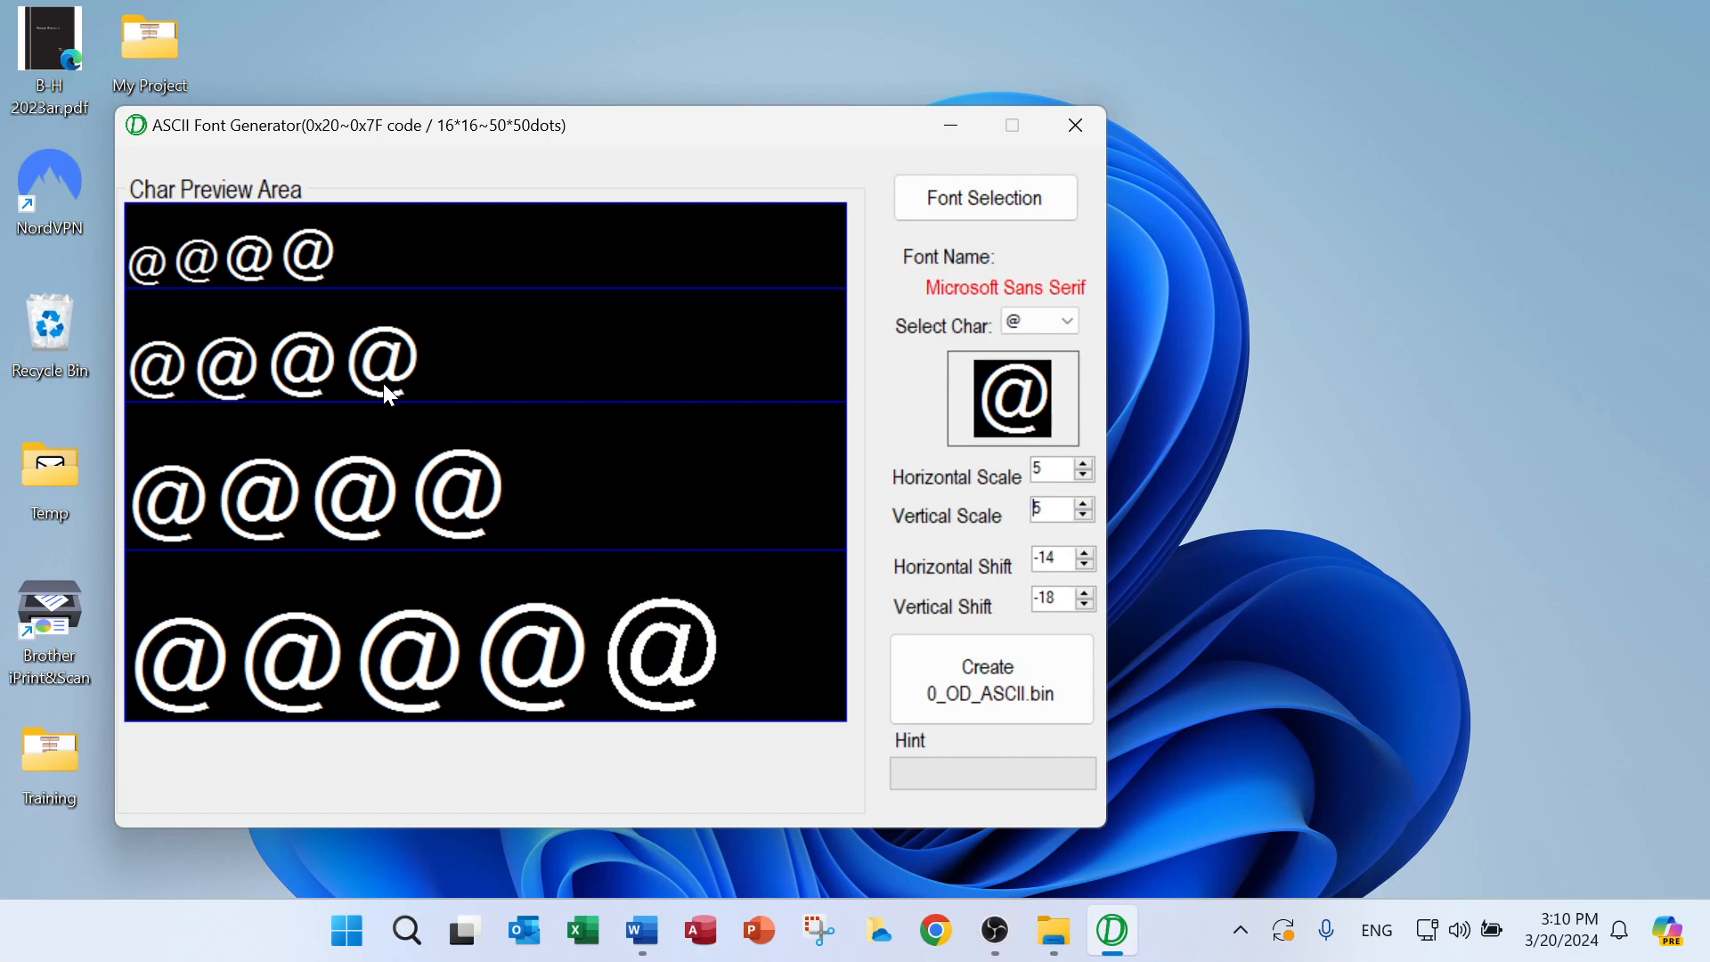
# Choose the character W to check how it fits in the preview area at every size
pyautogui.click(1062, 319)
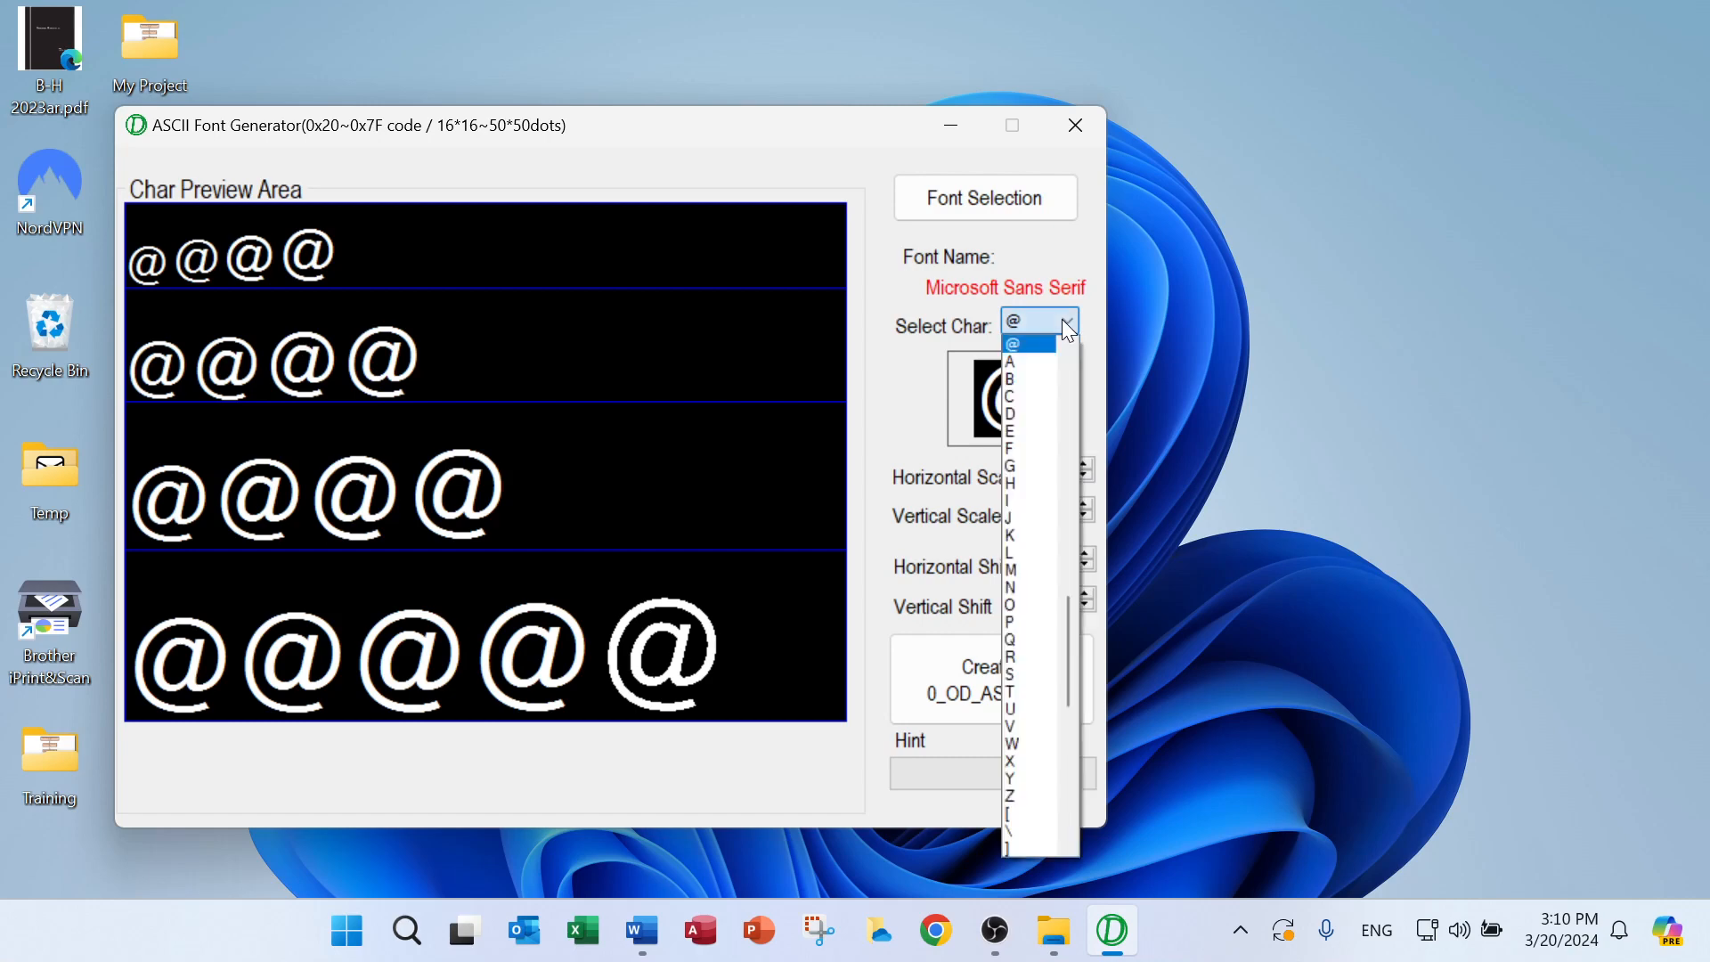
pyautogui.moveTo(1071, 634); pyautogui.dragTo(1078, 575)
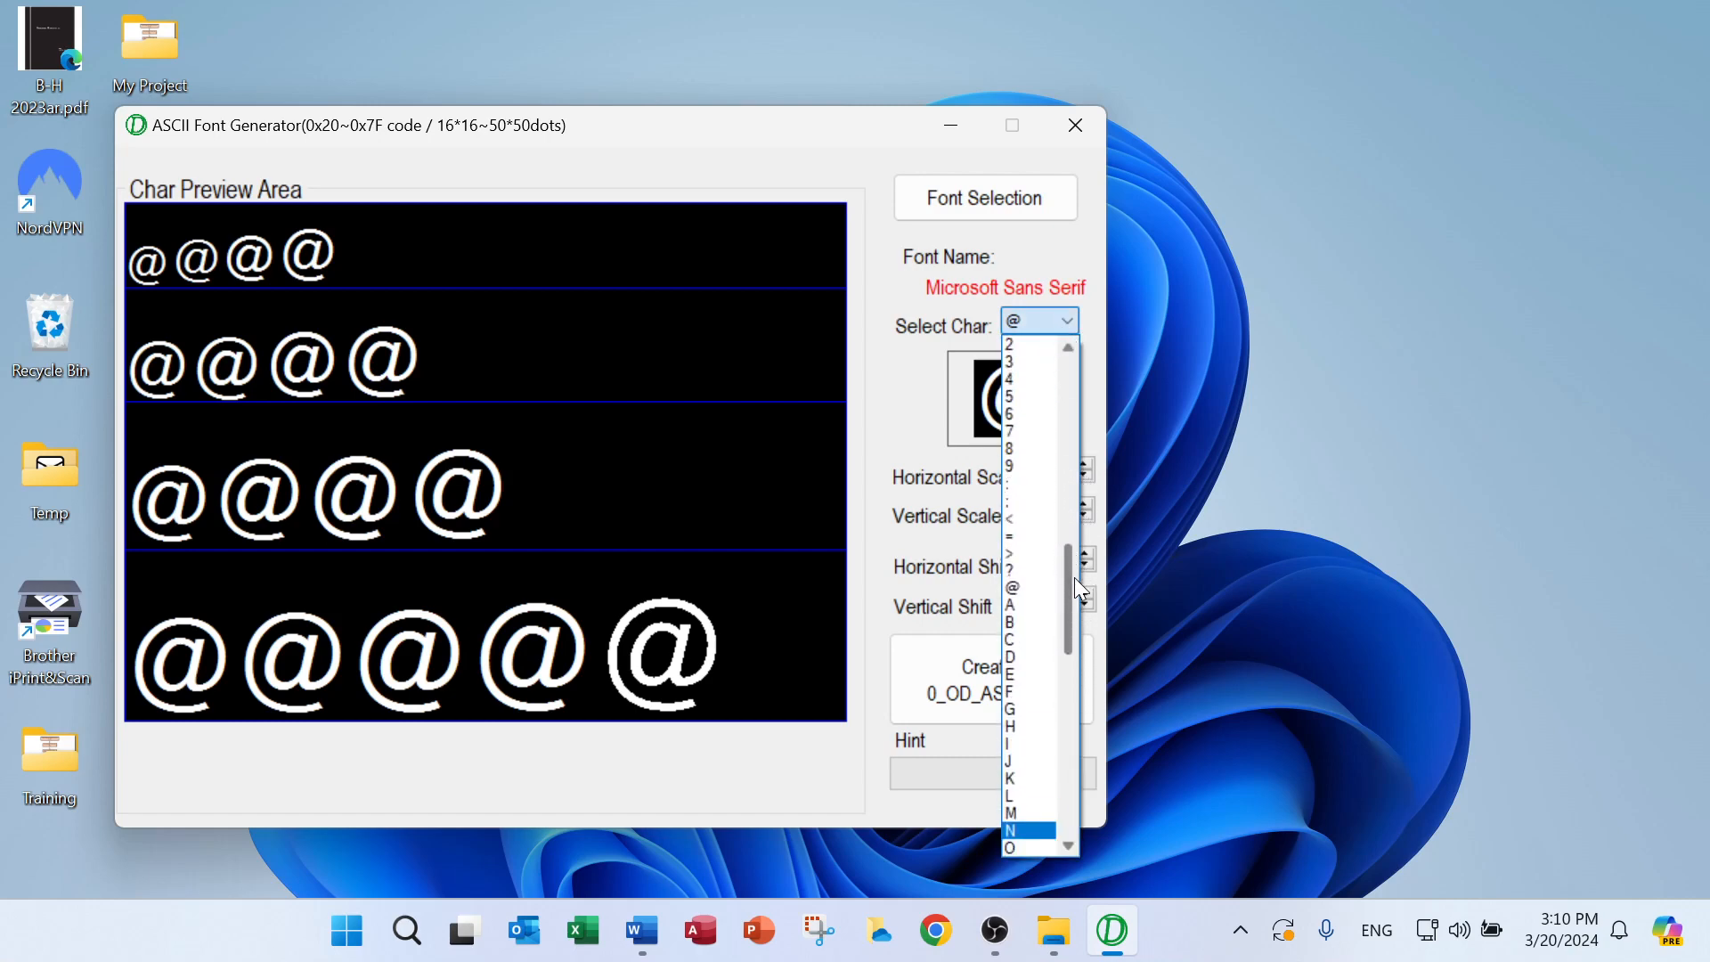
pyautogui.click(830, 153)
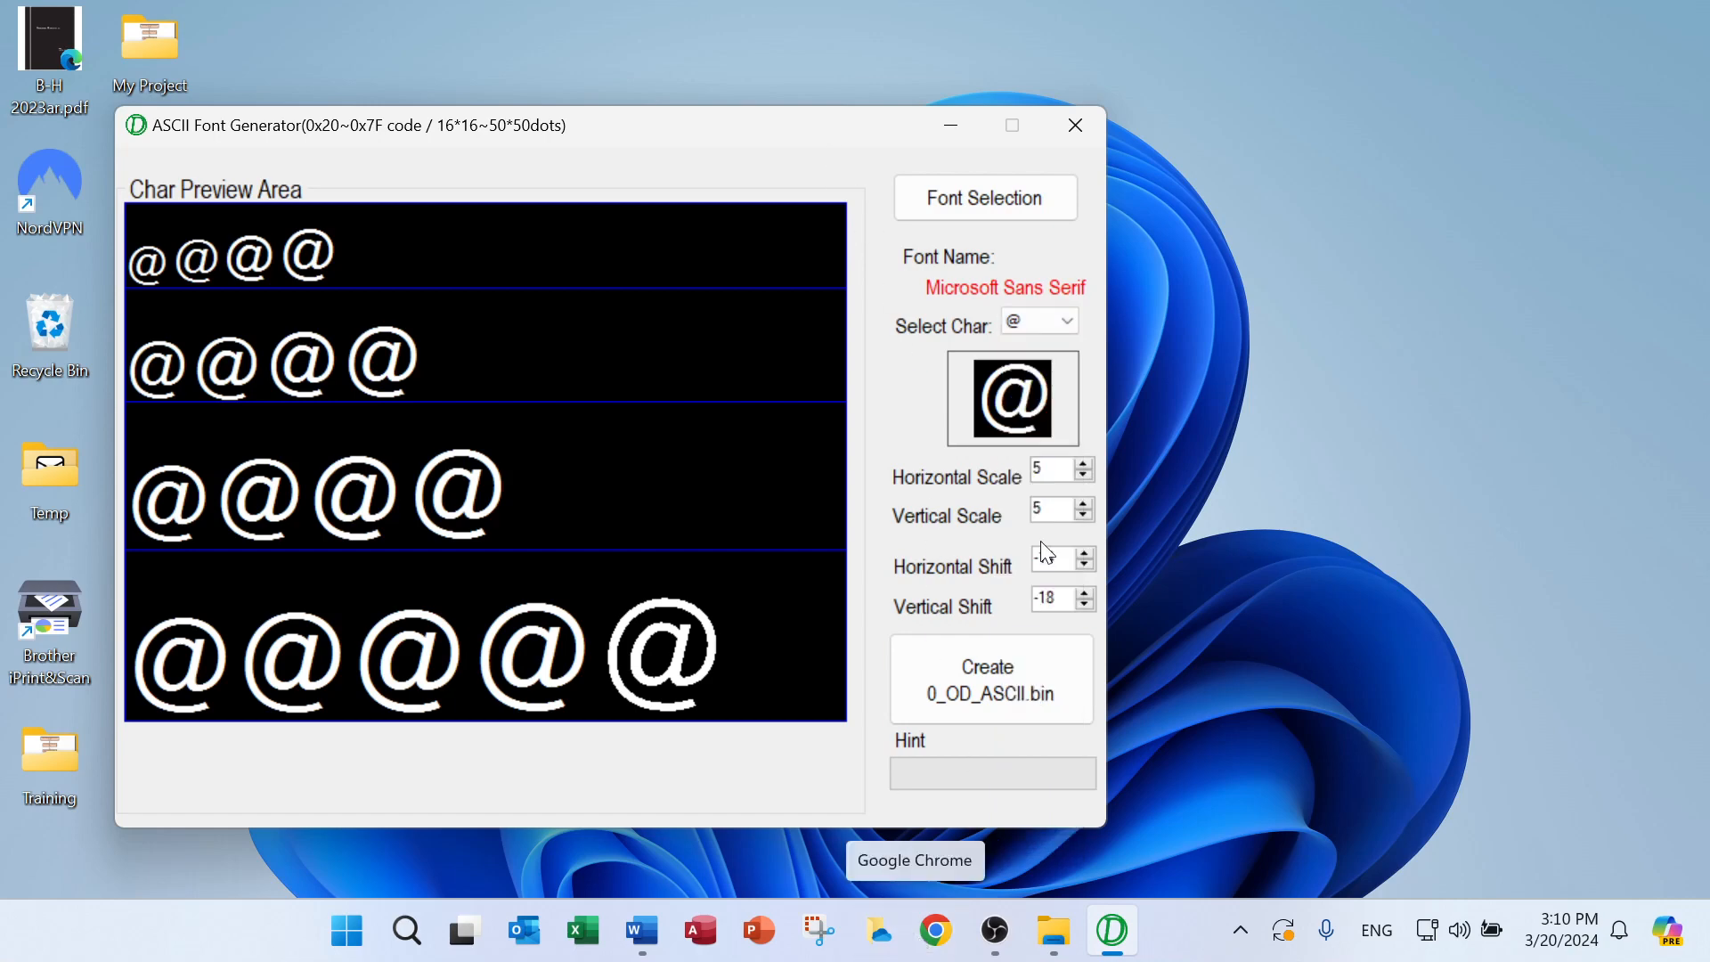
pyautogui.click(1068, 321)
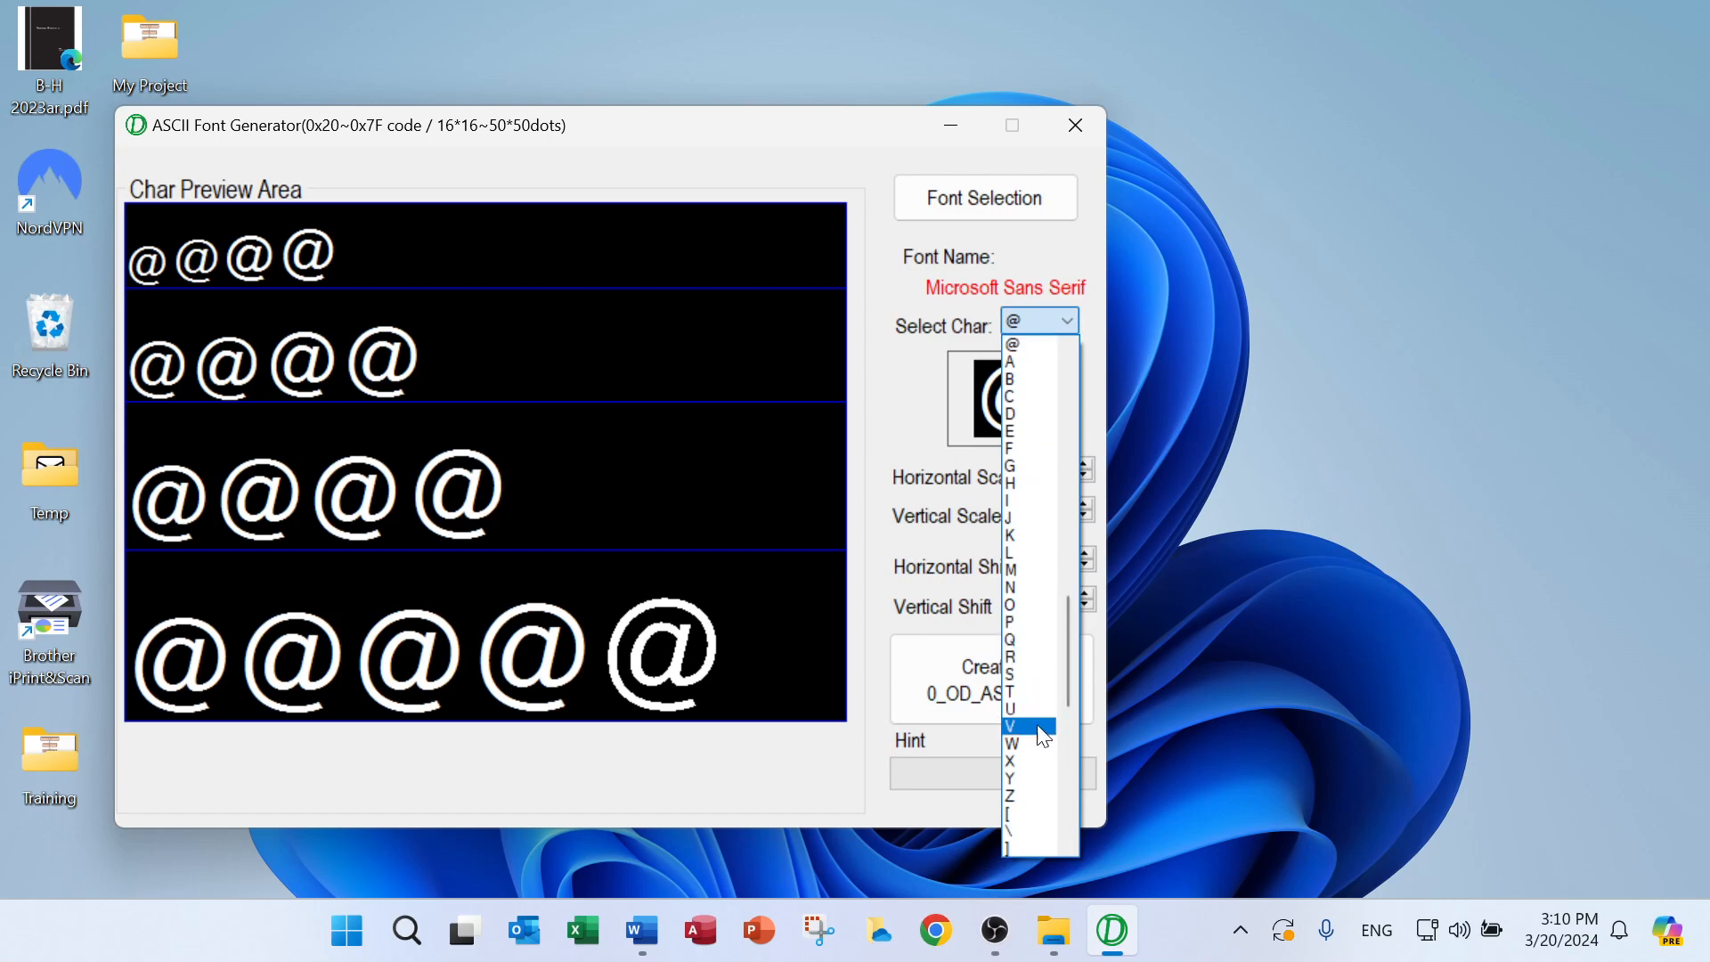
pyautogui.click(1026, 746)
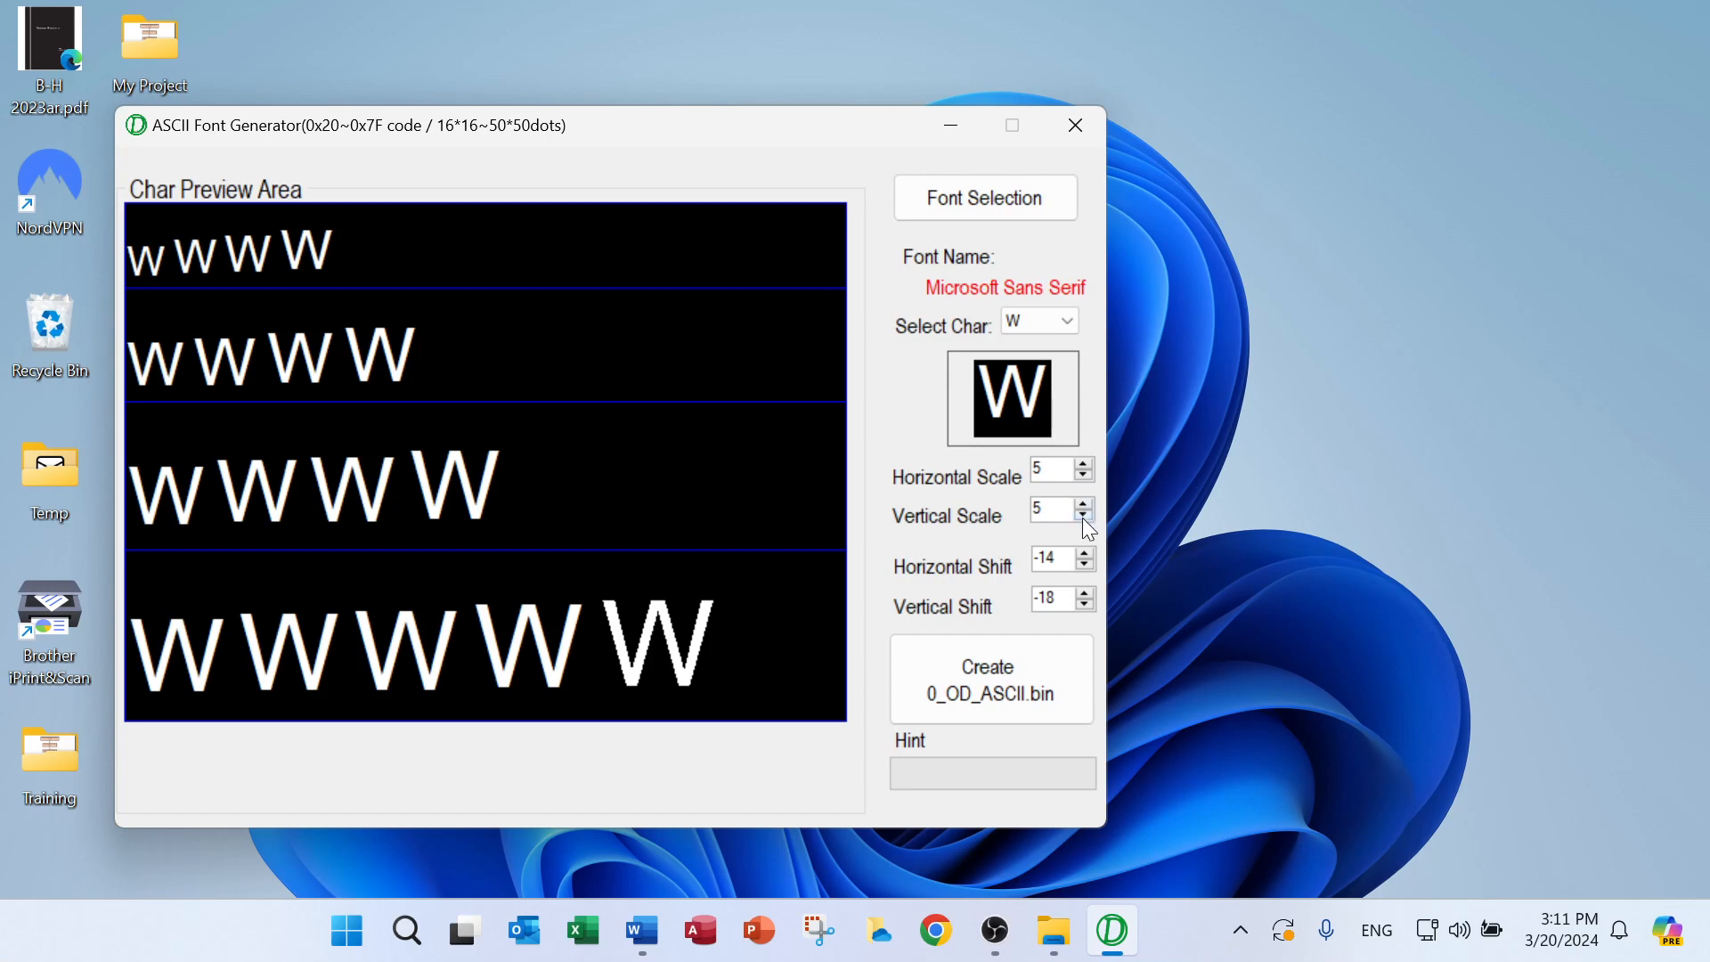
# Switch the previewed character to % to check its fit at every size
pyautogui.click(1065, 322)
pyautogui.moveTo(1069, 758); pyautogui.dragTo(1090, 501)
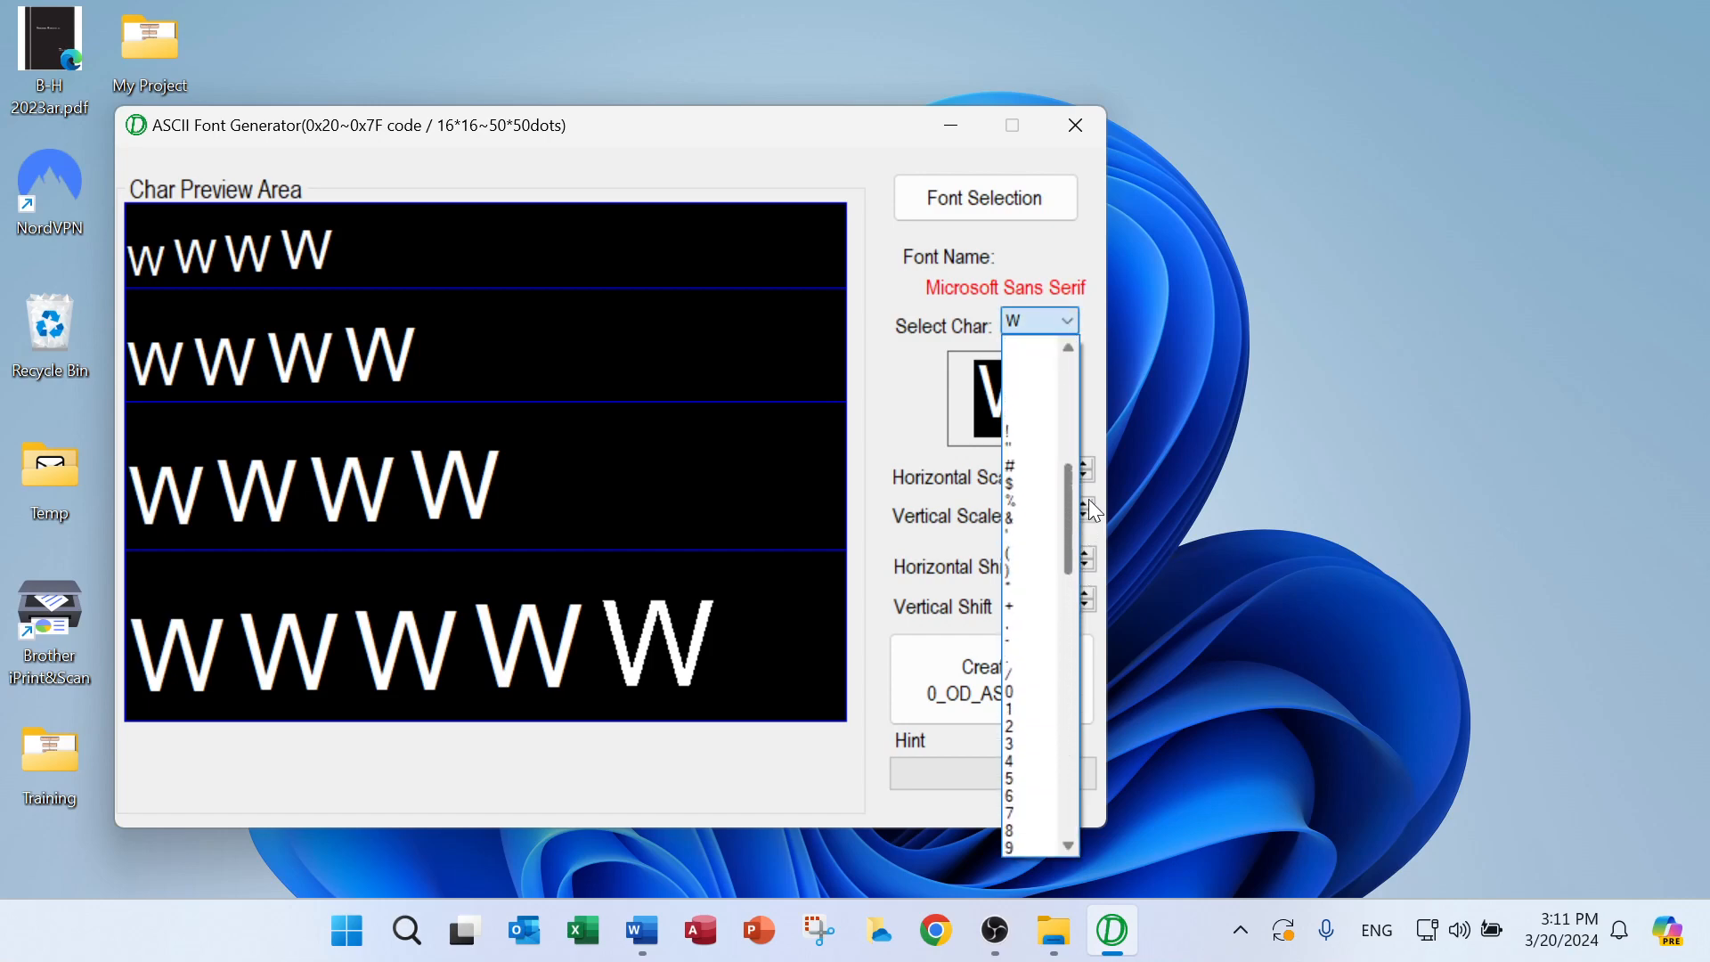
pyautogui.click(1029, 497)
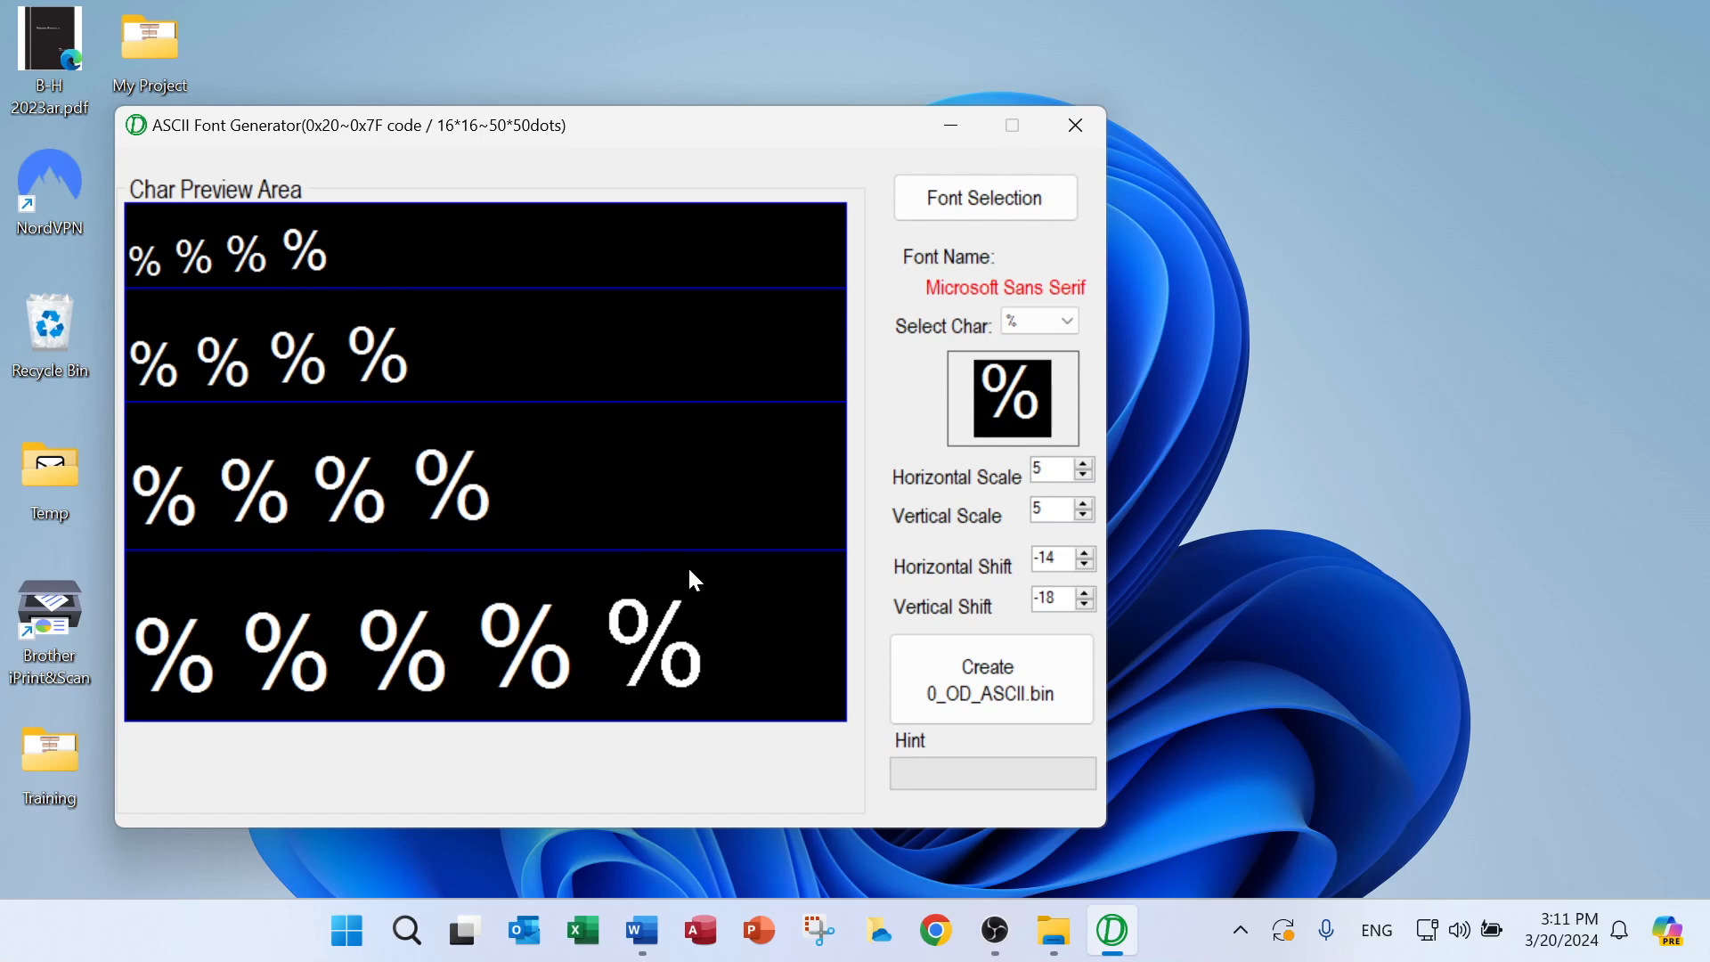
# Generate the 0_OD_ASCII.bin font file from the current Microsoft Sans Serif settings and minimize the font generator
pyautogui.click(967, 676)
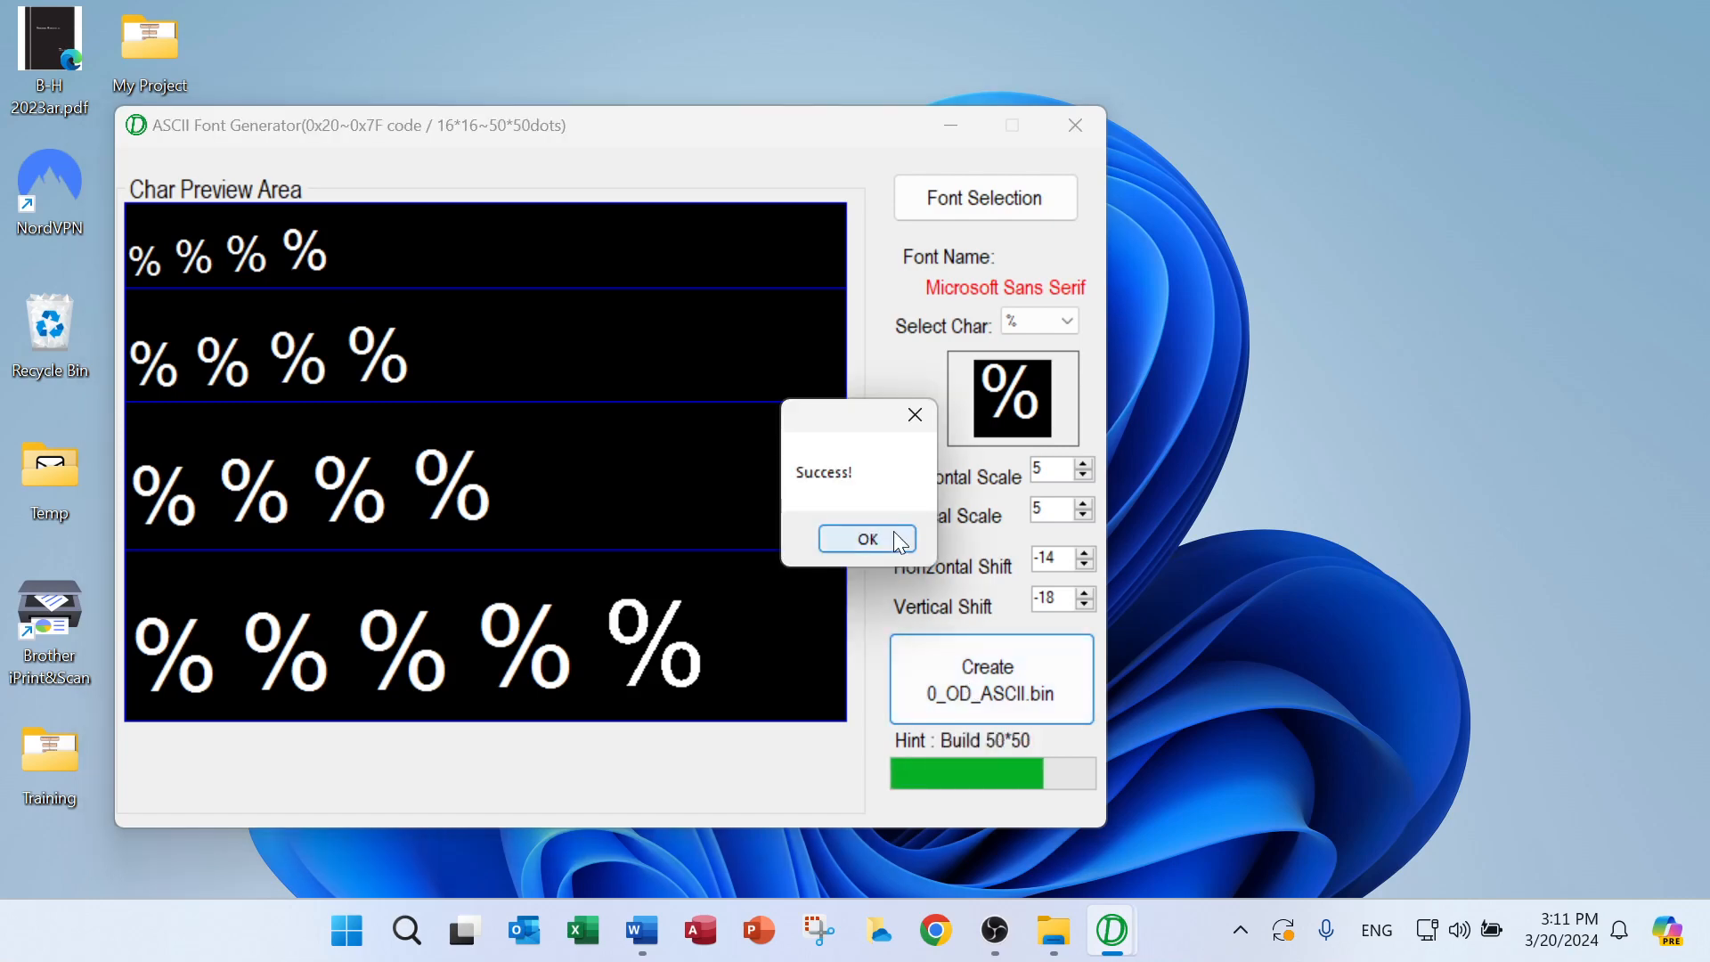
pyautogui.click(880, 530)
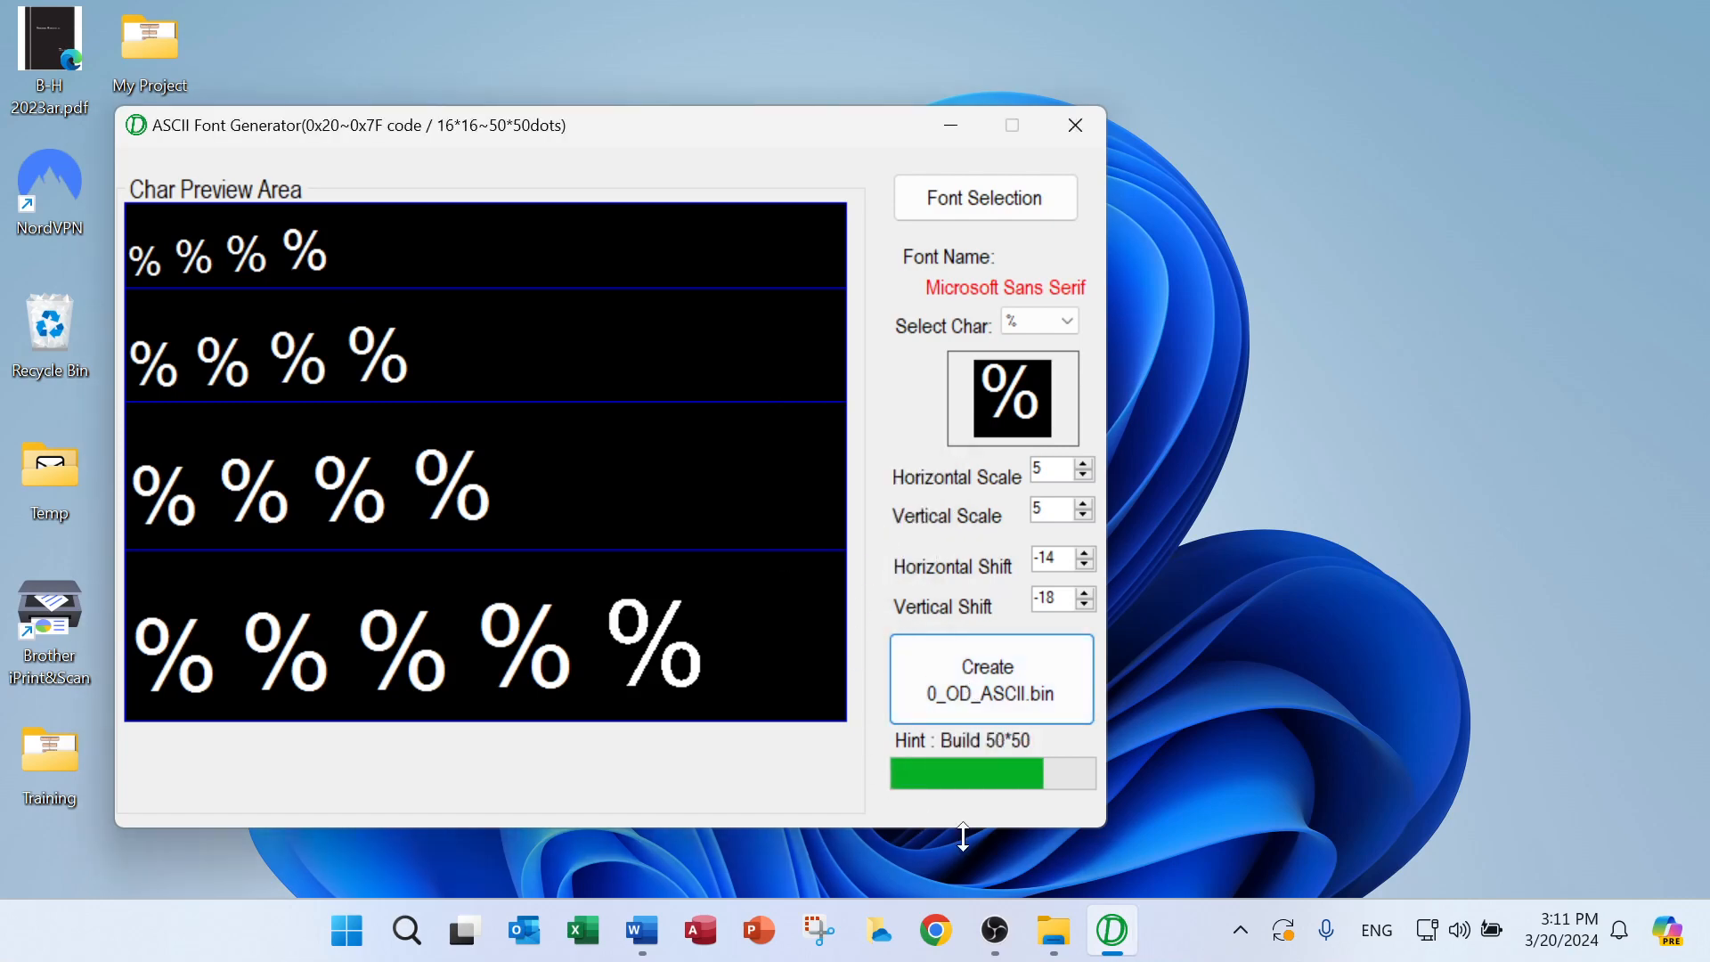
pyautogui.click(952, 124)
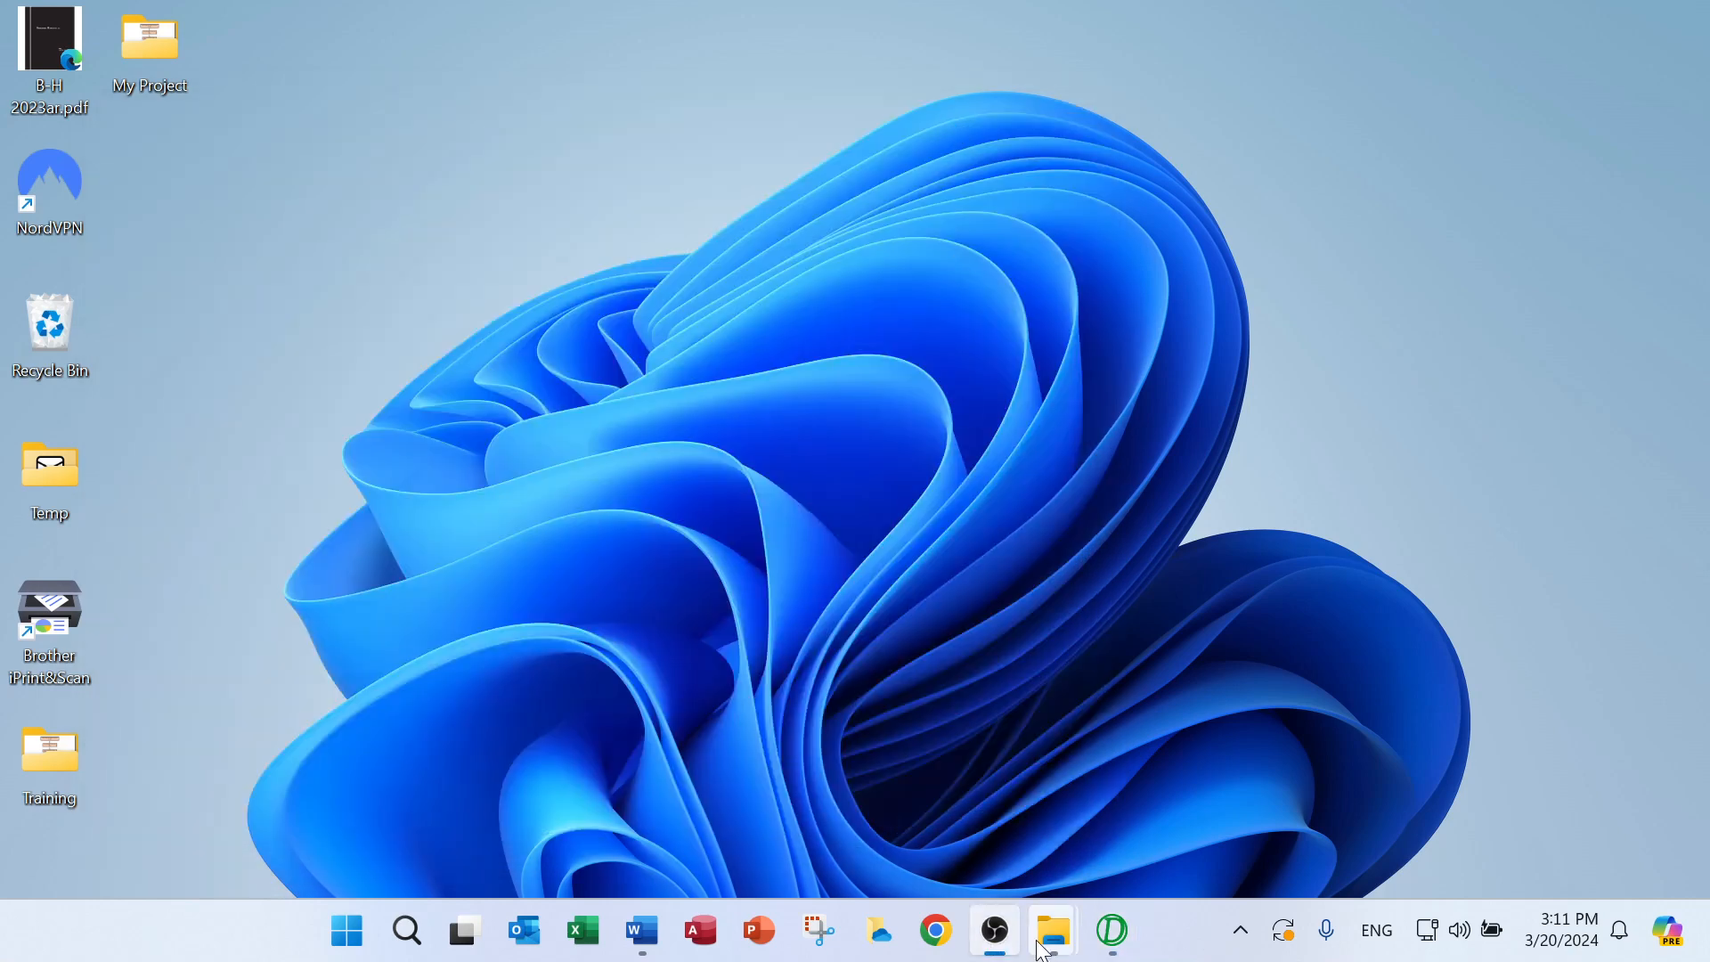
# Switch to the File Explorer window showing the Tools folder of My Project
pyautogui.moveTo(1037, 941)
pyautogui.click(911, 825)
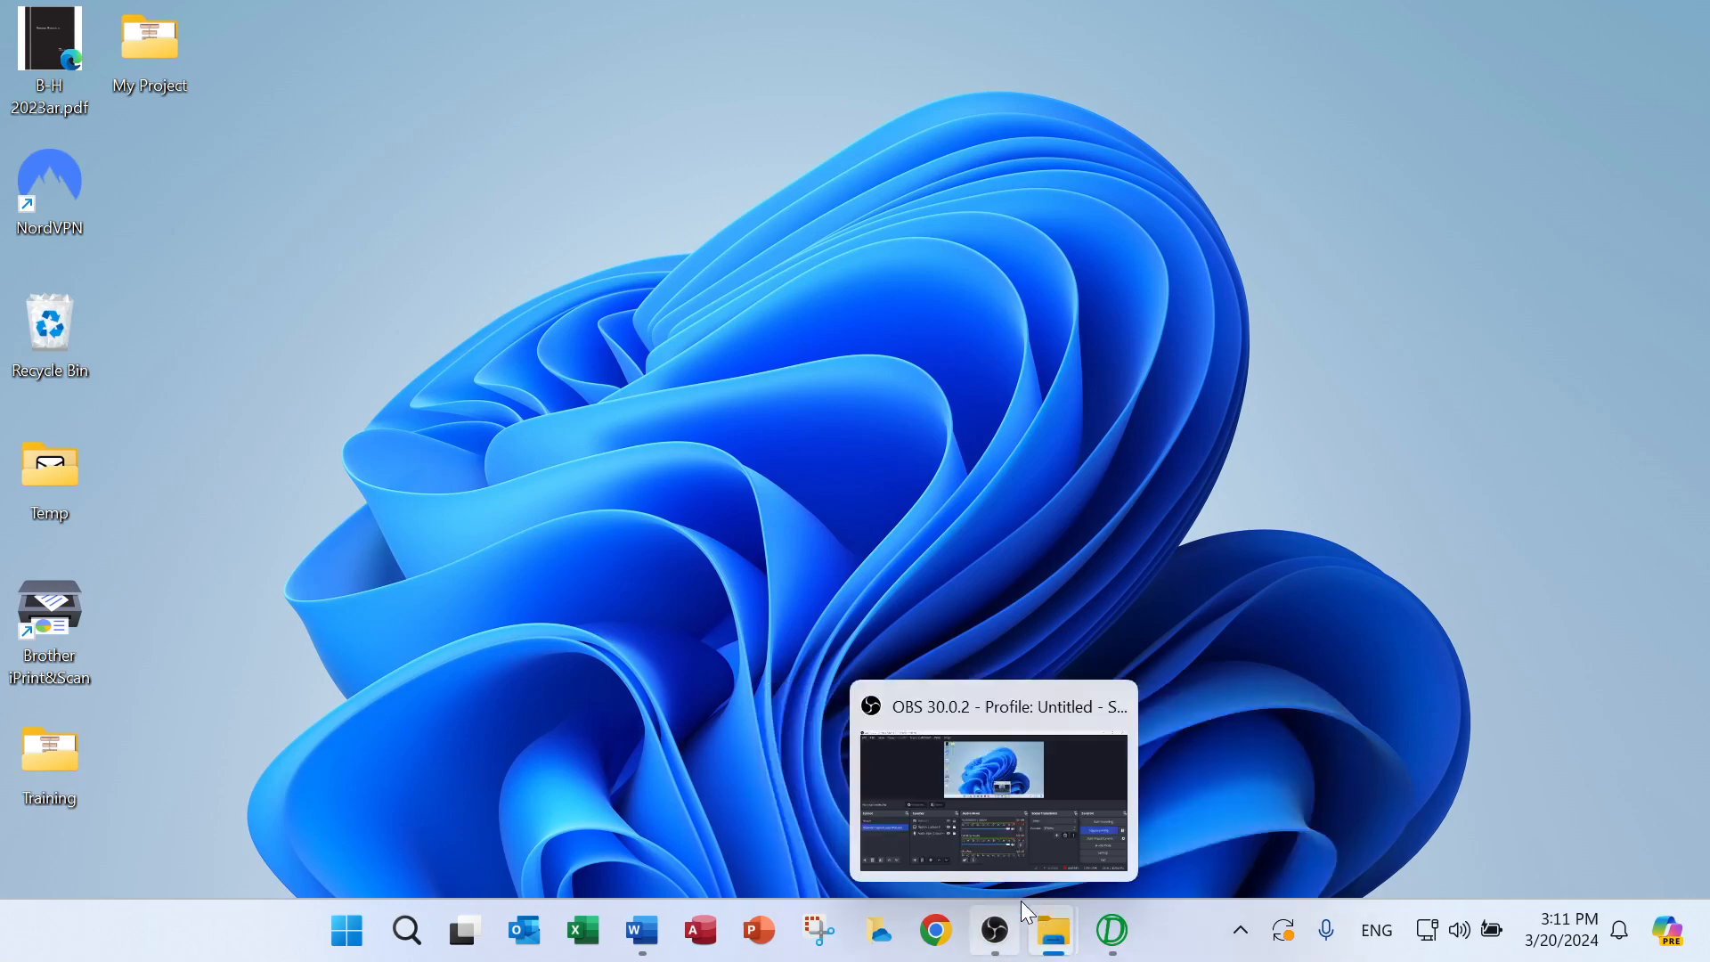
pyautogui.moveTo(1056, 941)
pyautogui.click(1122, 791)
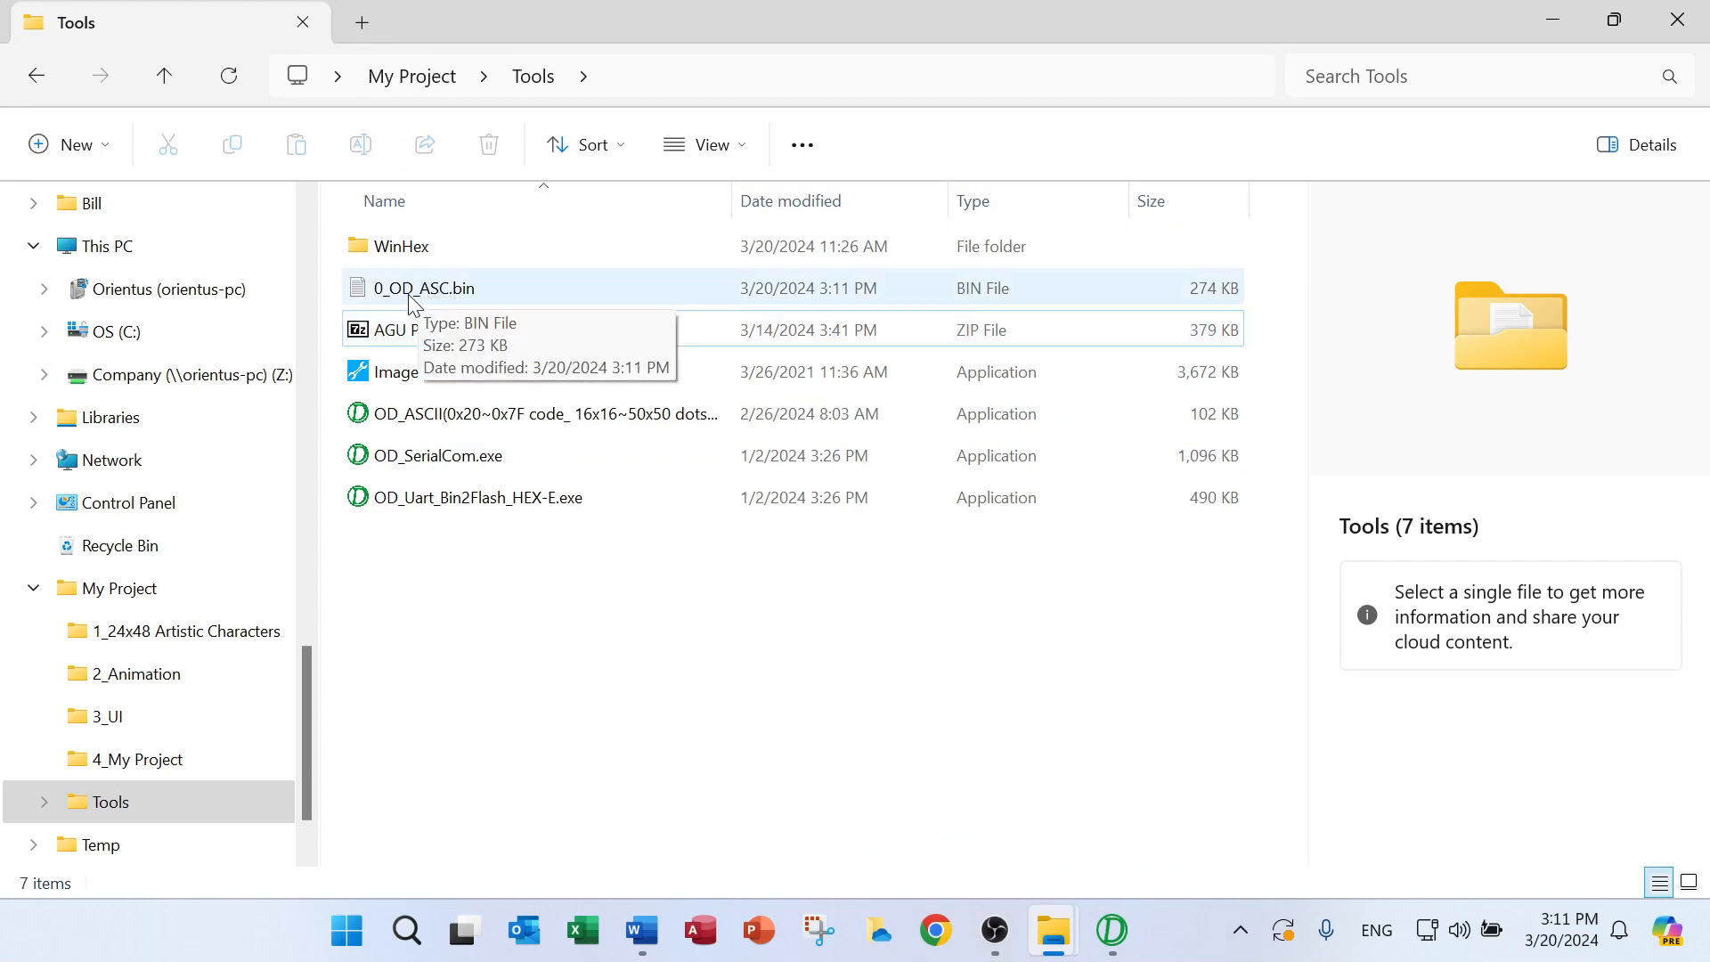
# Rename the generated 0_OD_ASC.bin file in the Tools folder to 0_ASC_MS_Sans_Serif.bin
pyautogui.click(414, 305)
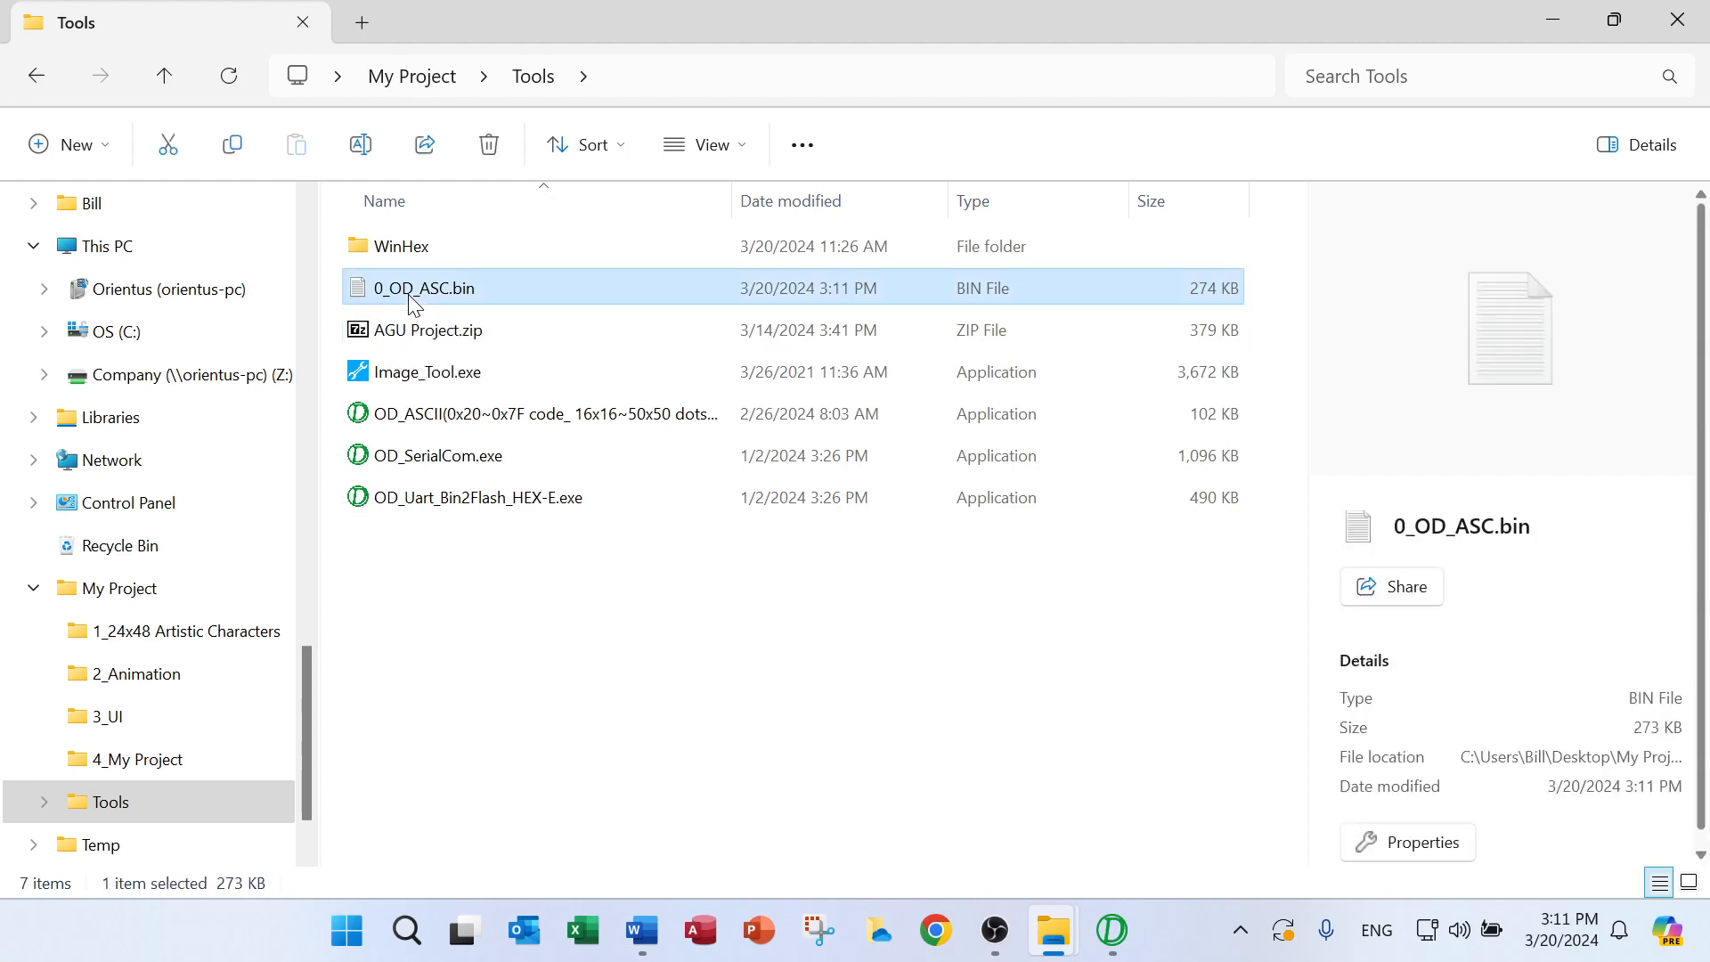
pyautogui.click(411, 294)
pyautogui.moveTo(390, 289); pyautogui.dragTo(451, 289)
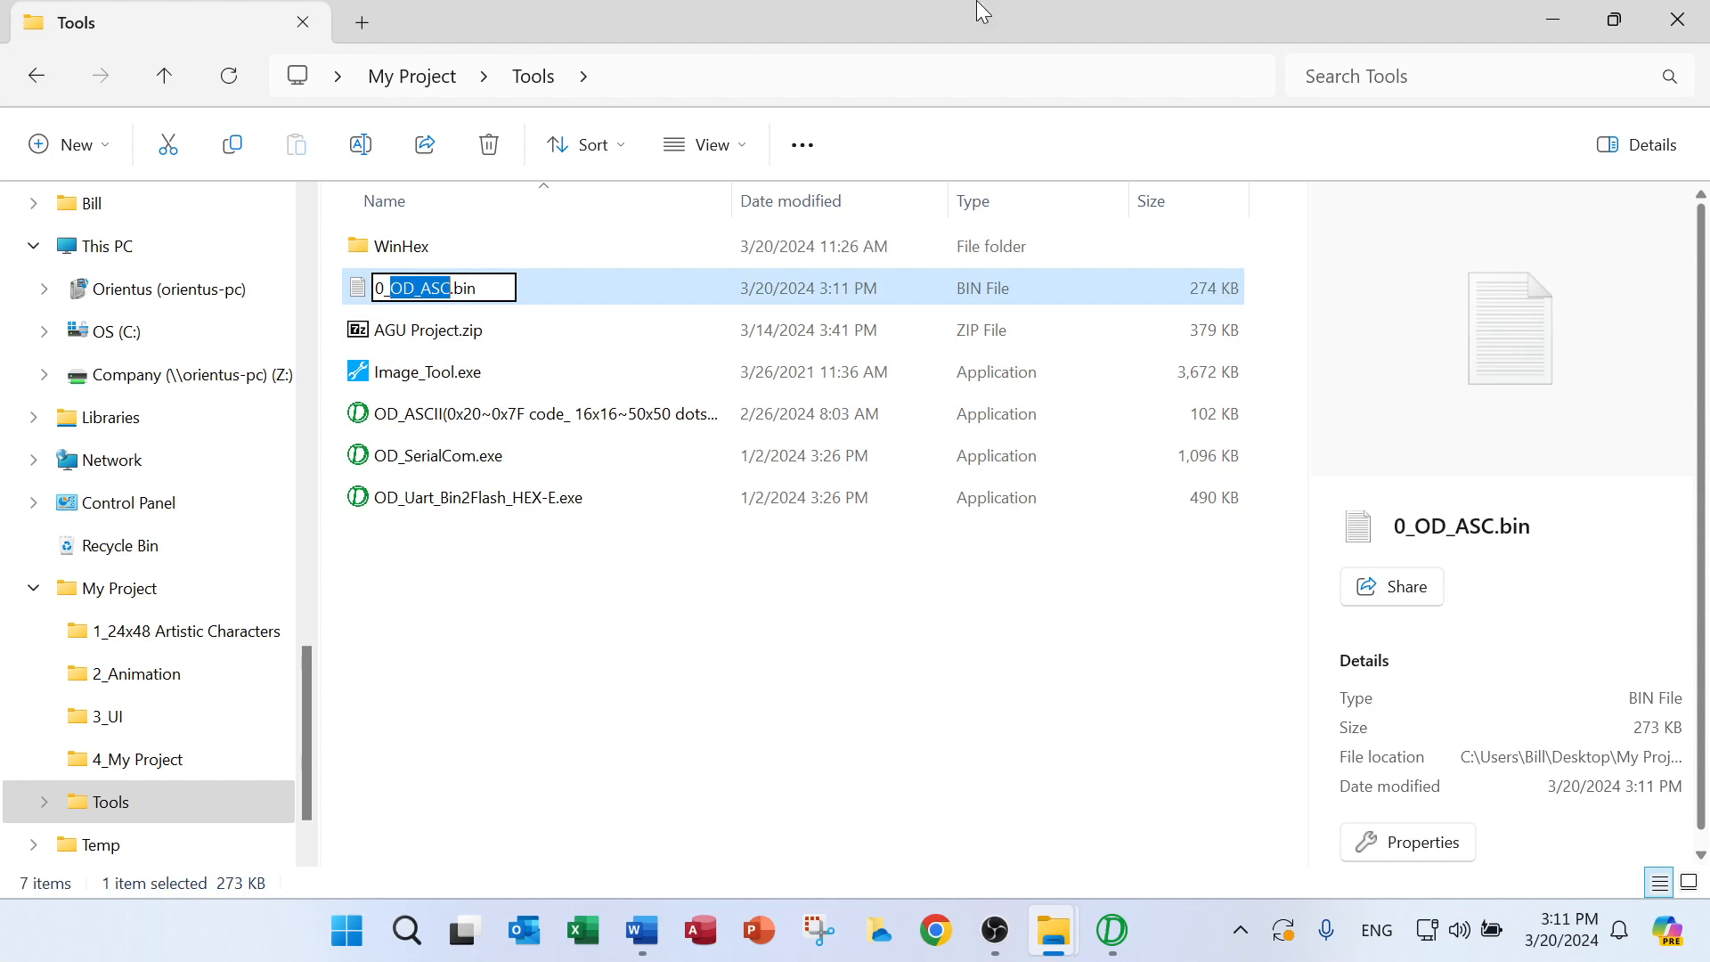
pyautogui.press('BackSpace')
pyautogui.write('ASC')
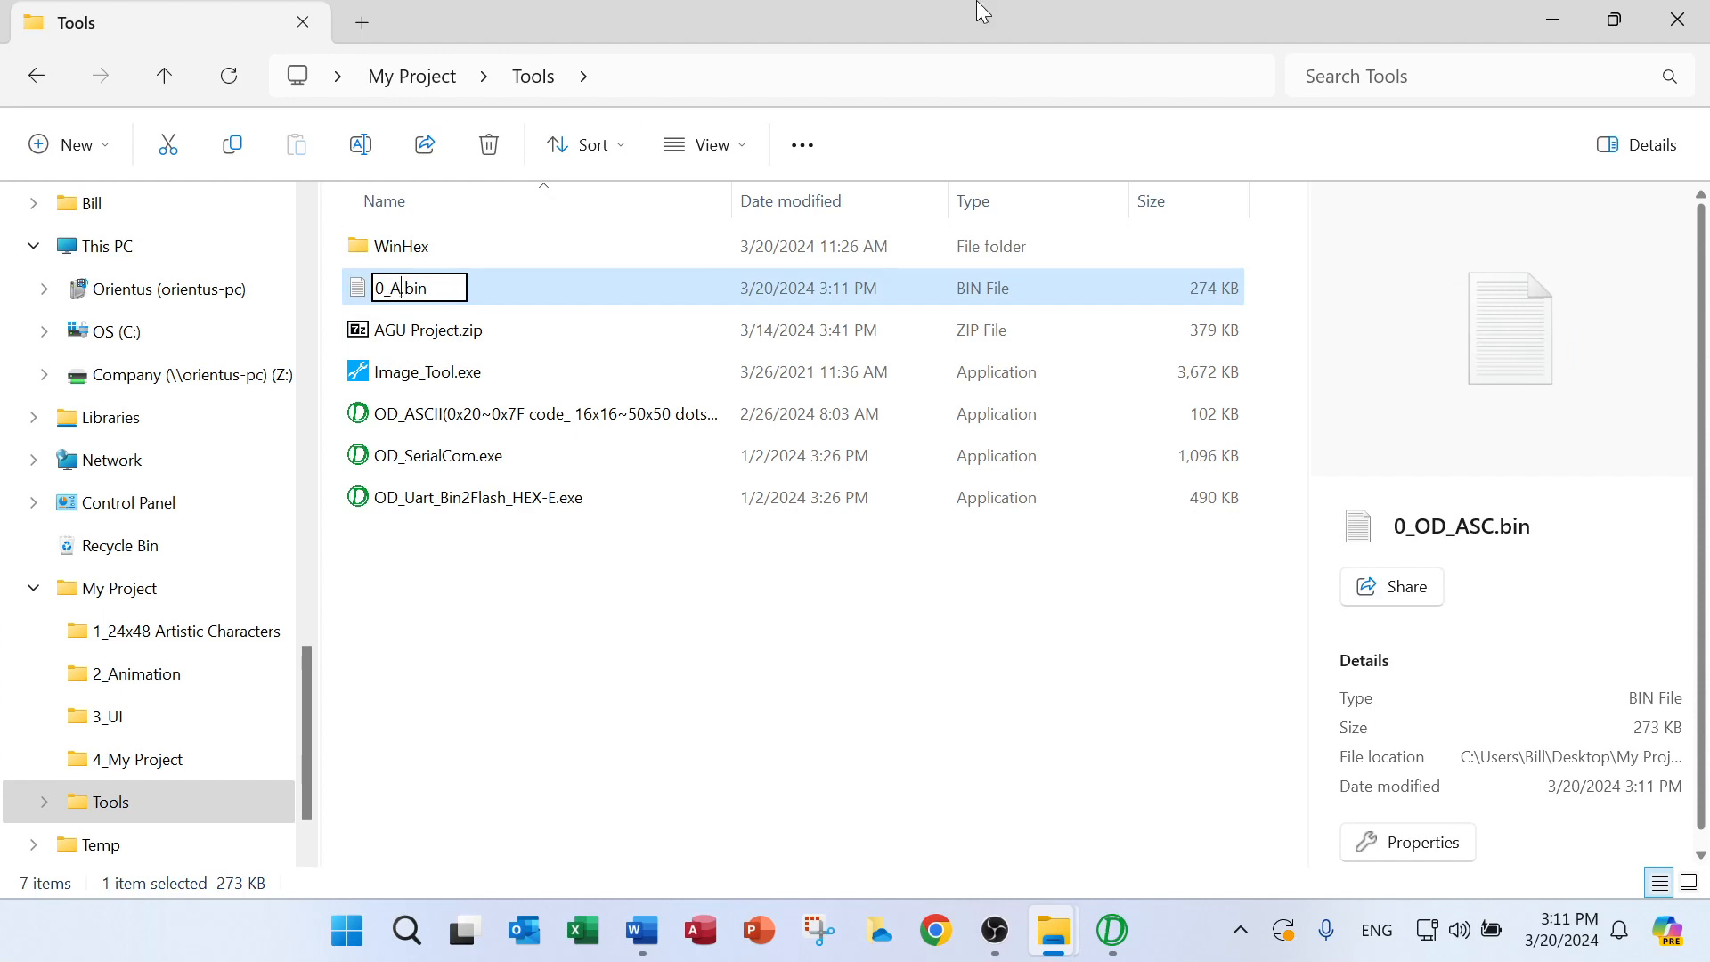
pyautogui.write('_MS')
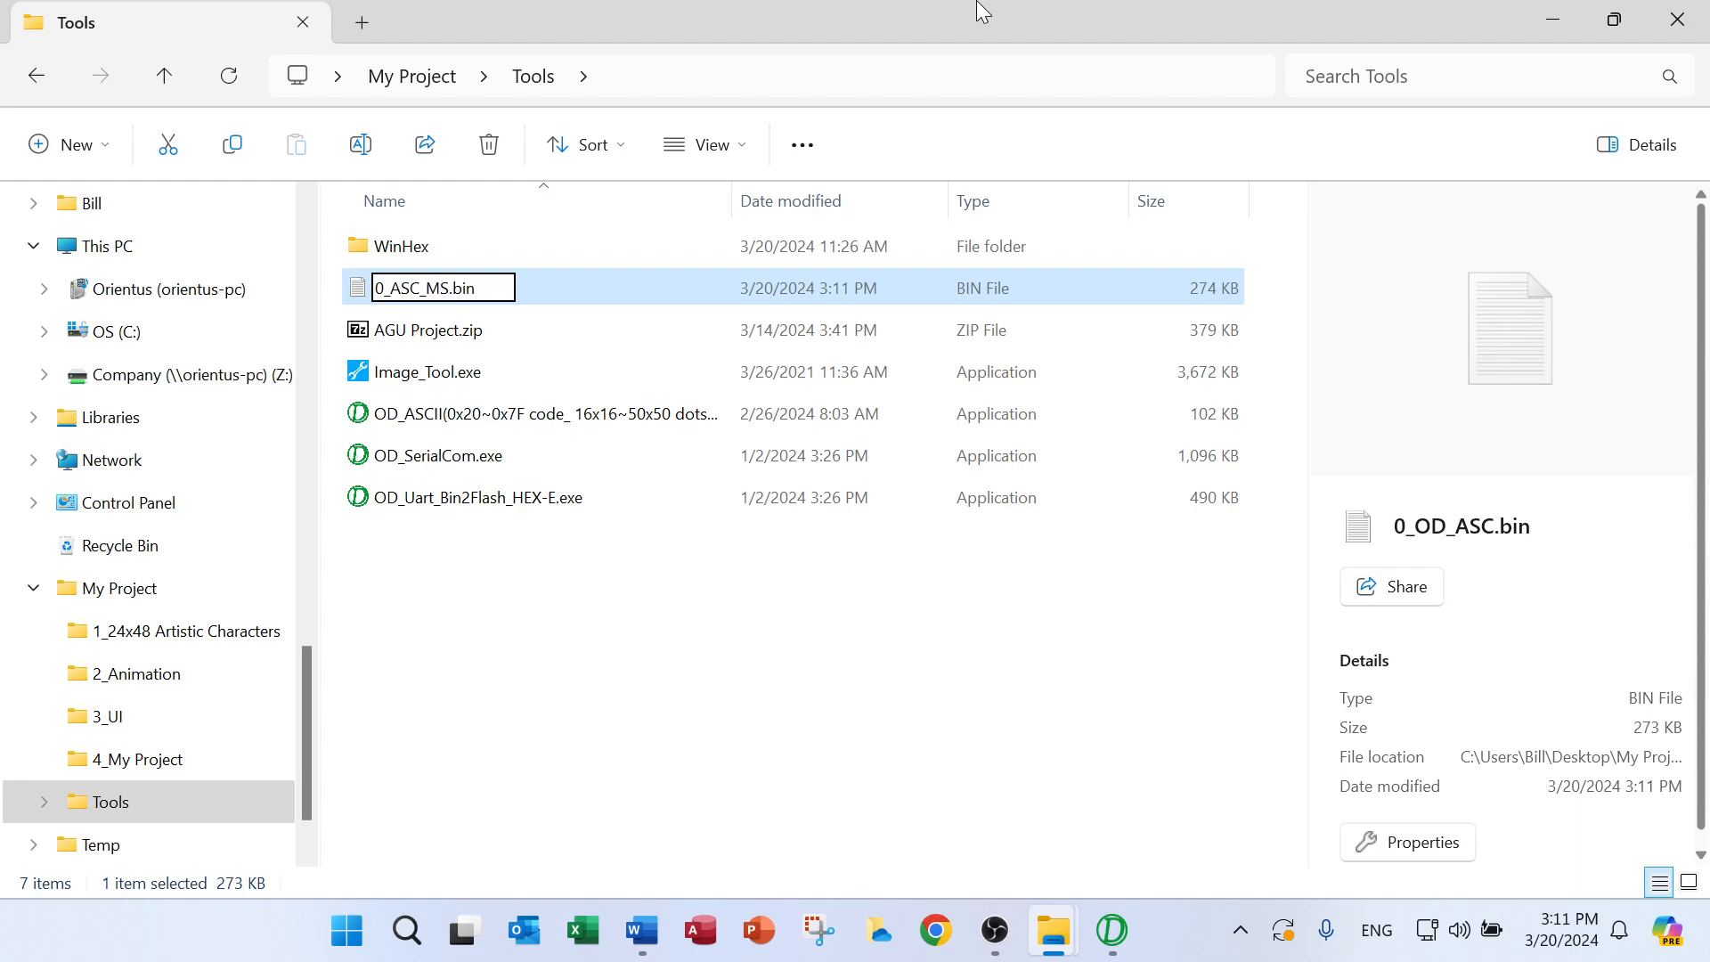
pyautogui.write('_')
pyautogui.write('Sans')
pyautogui.write('_S')
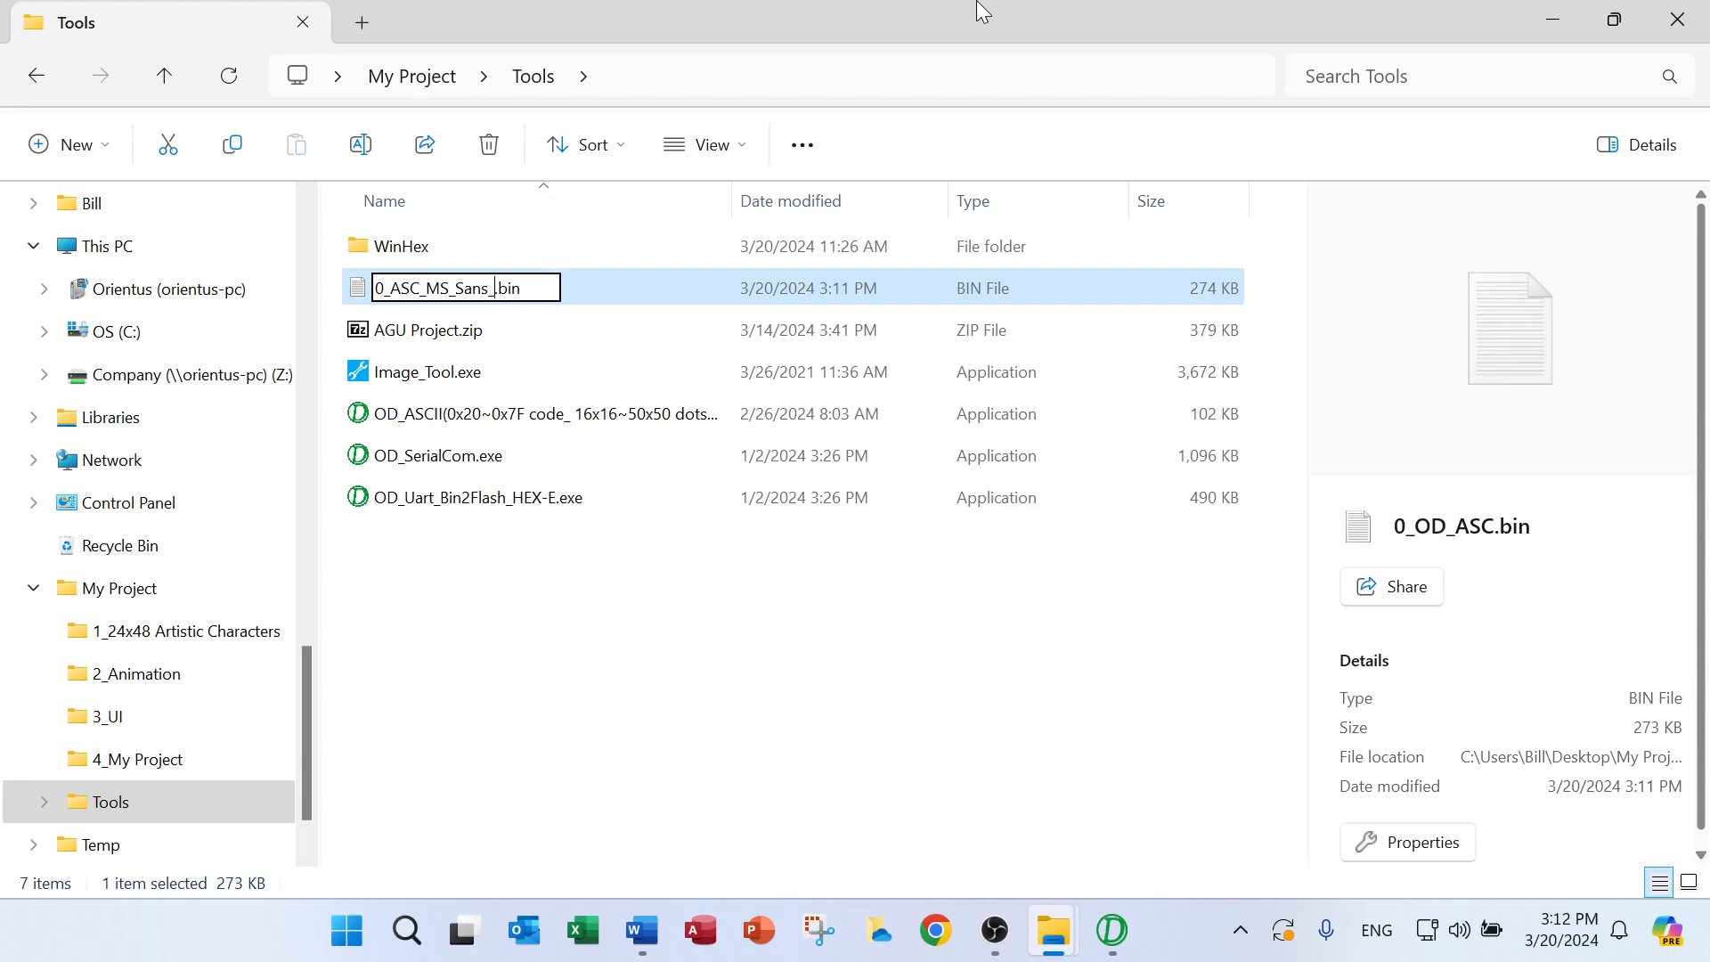
pyautogui.write('erif')
pyautogui.click(699, 583)
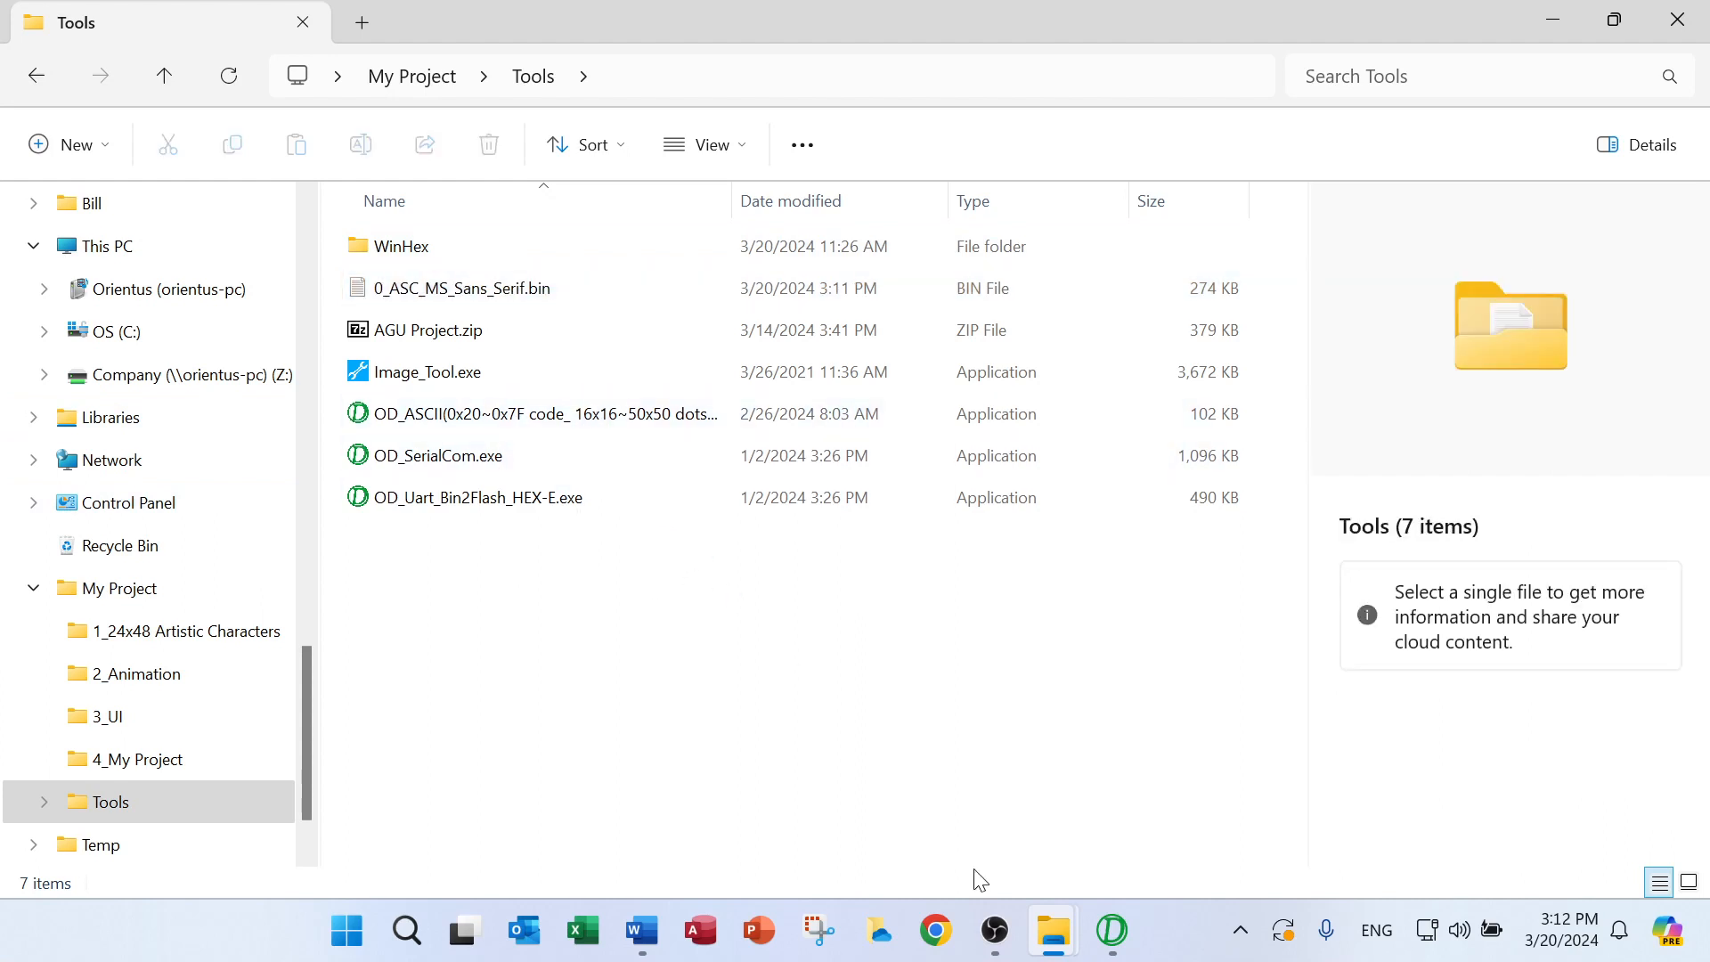
# Close the ASCII Font Generator and launch it again from the OD_ASCII application in the Tools folder
pyautogui.click(1121, 944)
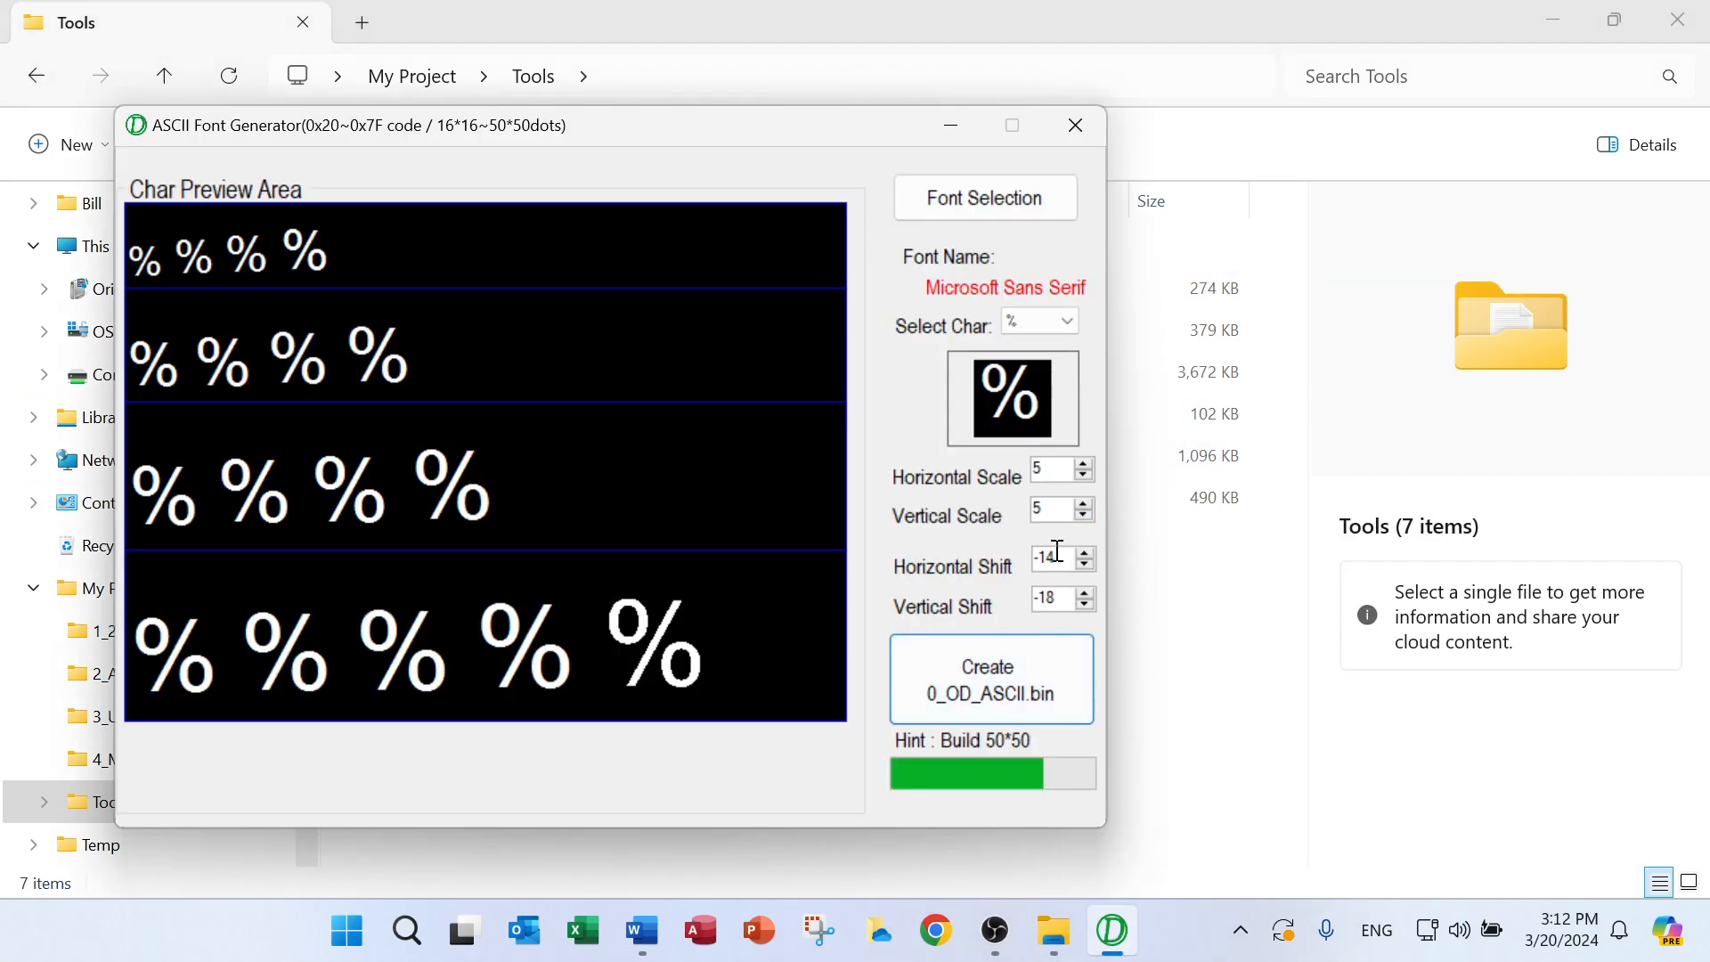
pyautogui.click(1076, 126)
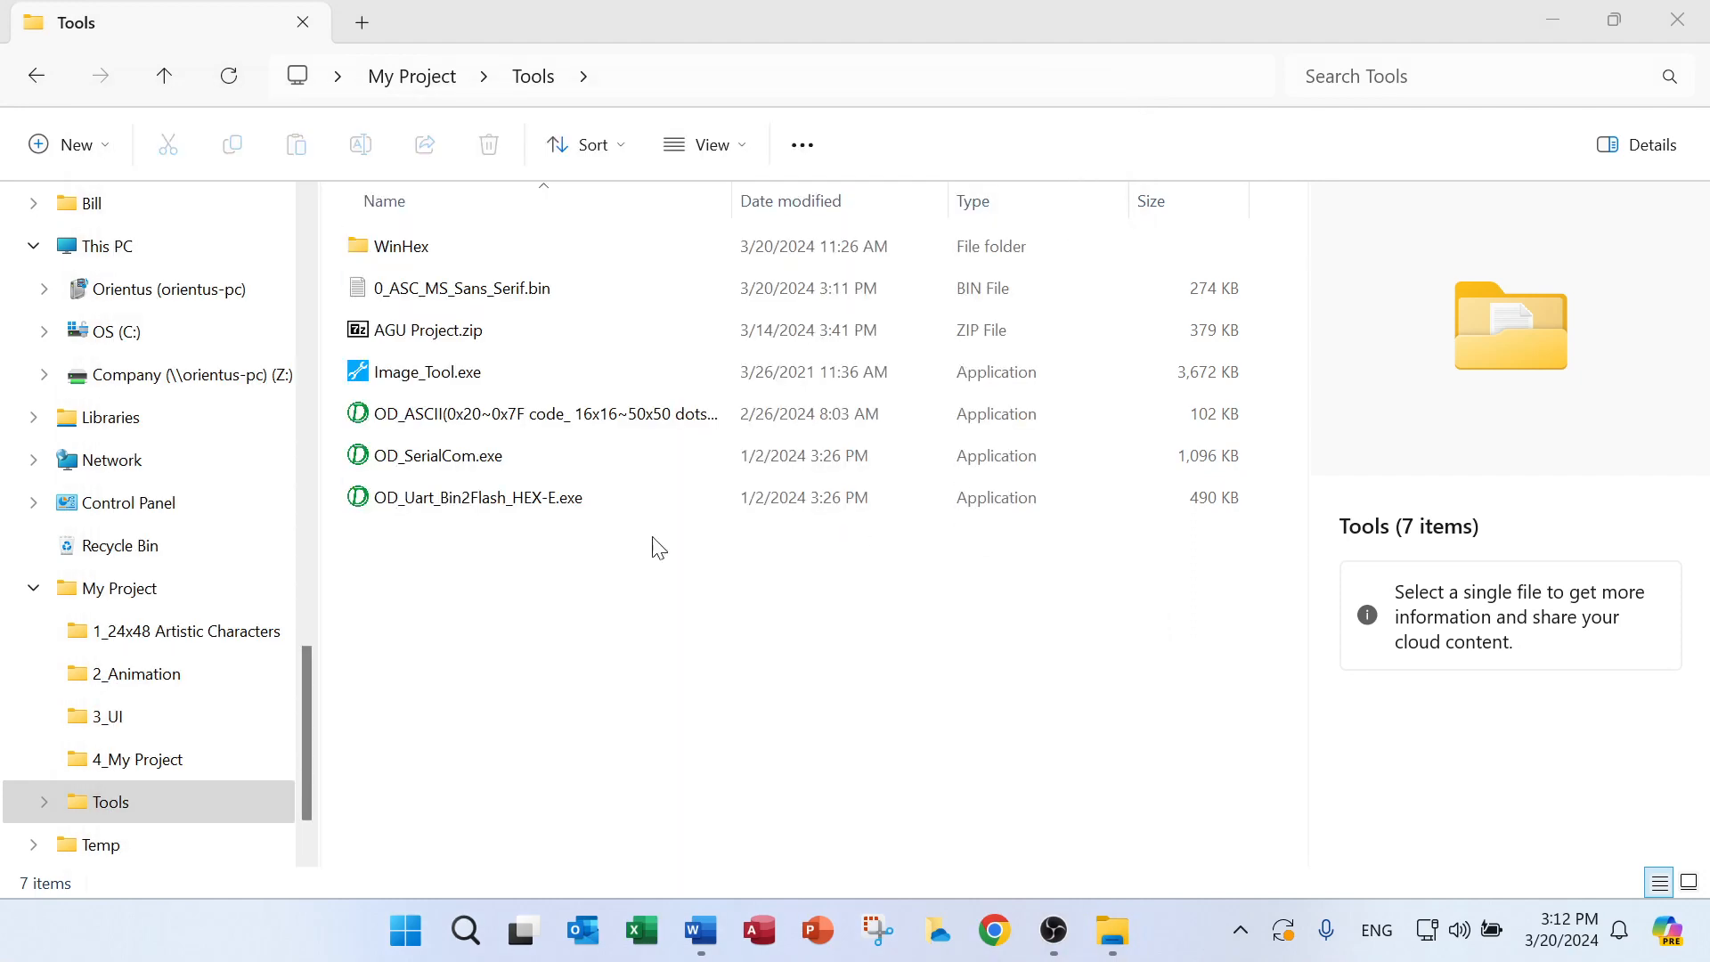
pyautogui.click(605, 429)
pyautogui.doubleClick(605, 429)
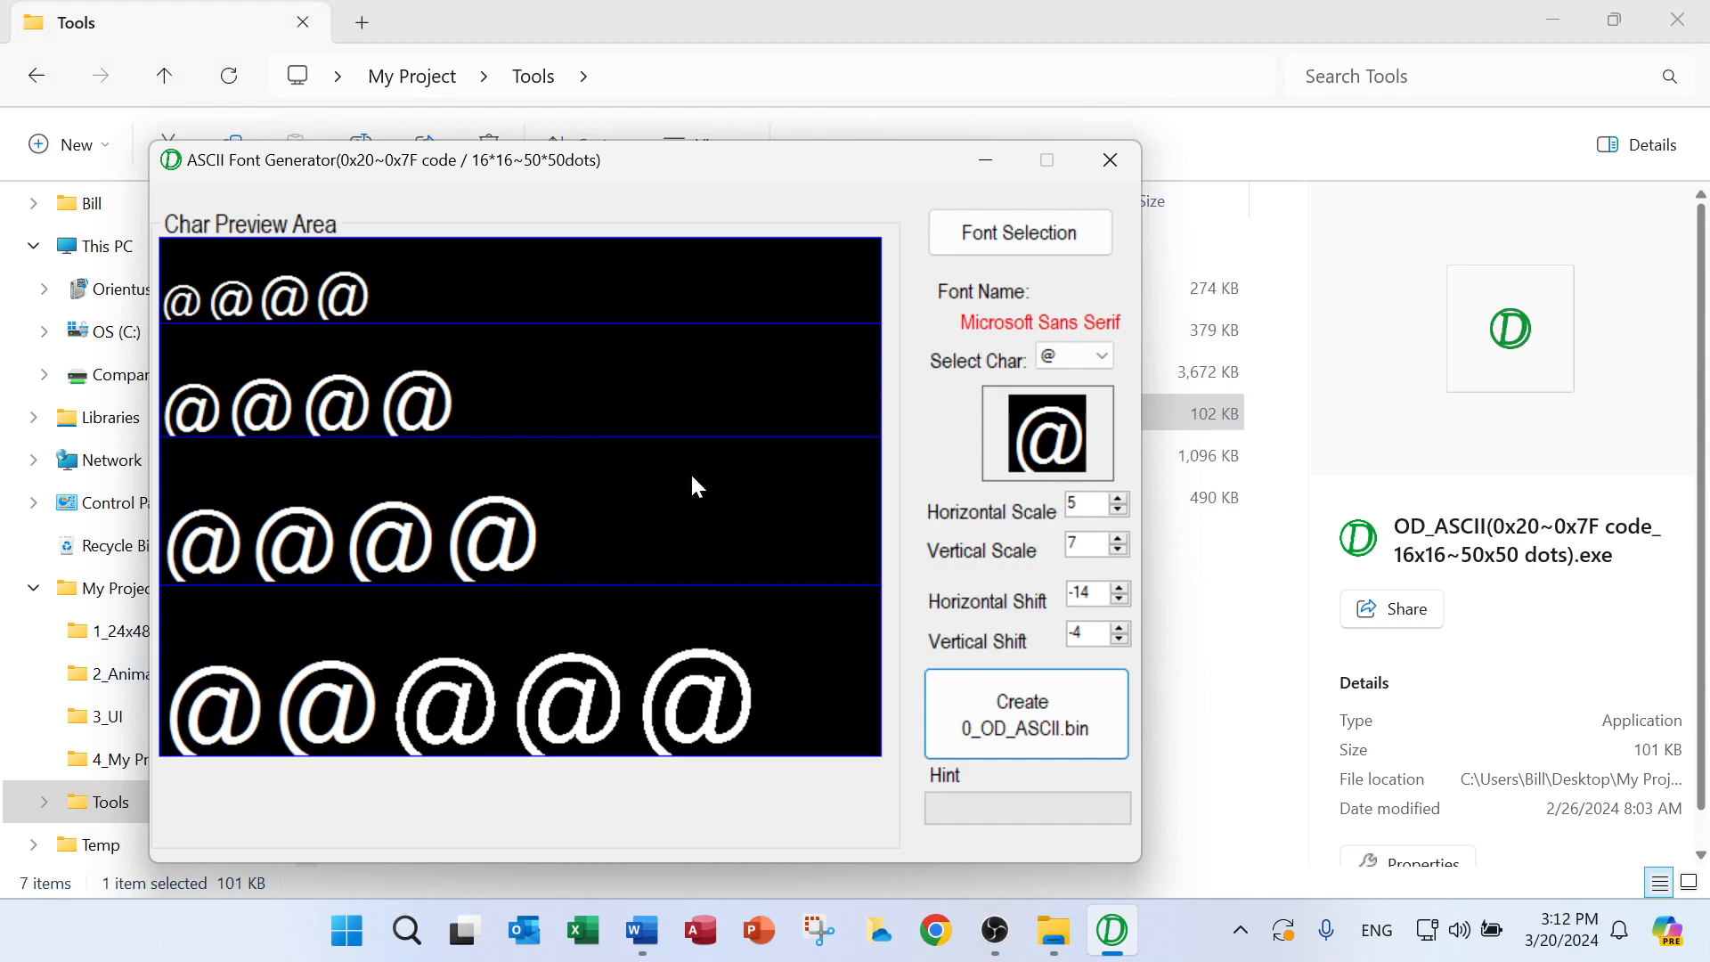
# Choose Times New Roman as the font for the generator
pyautogui.click(1030, 237)
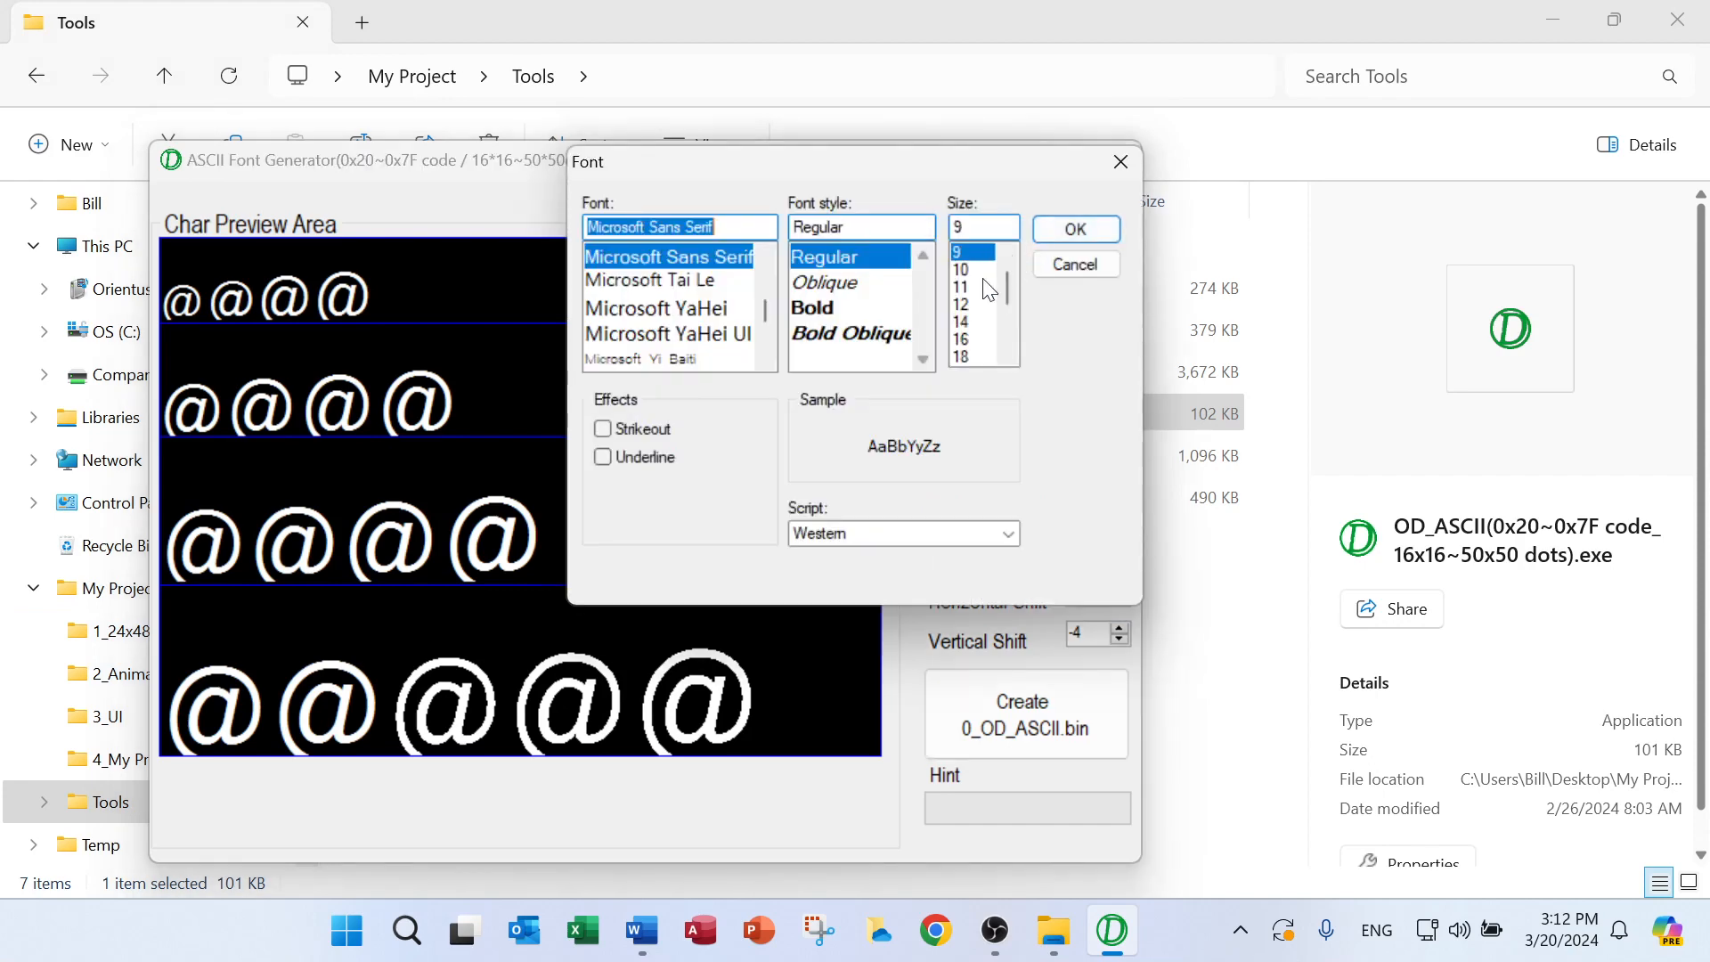
pyautogui.scroll(-15, 735, 341)
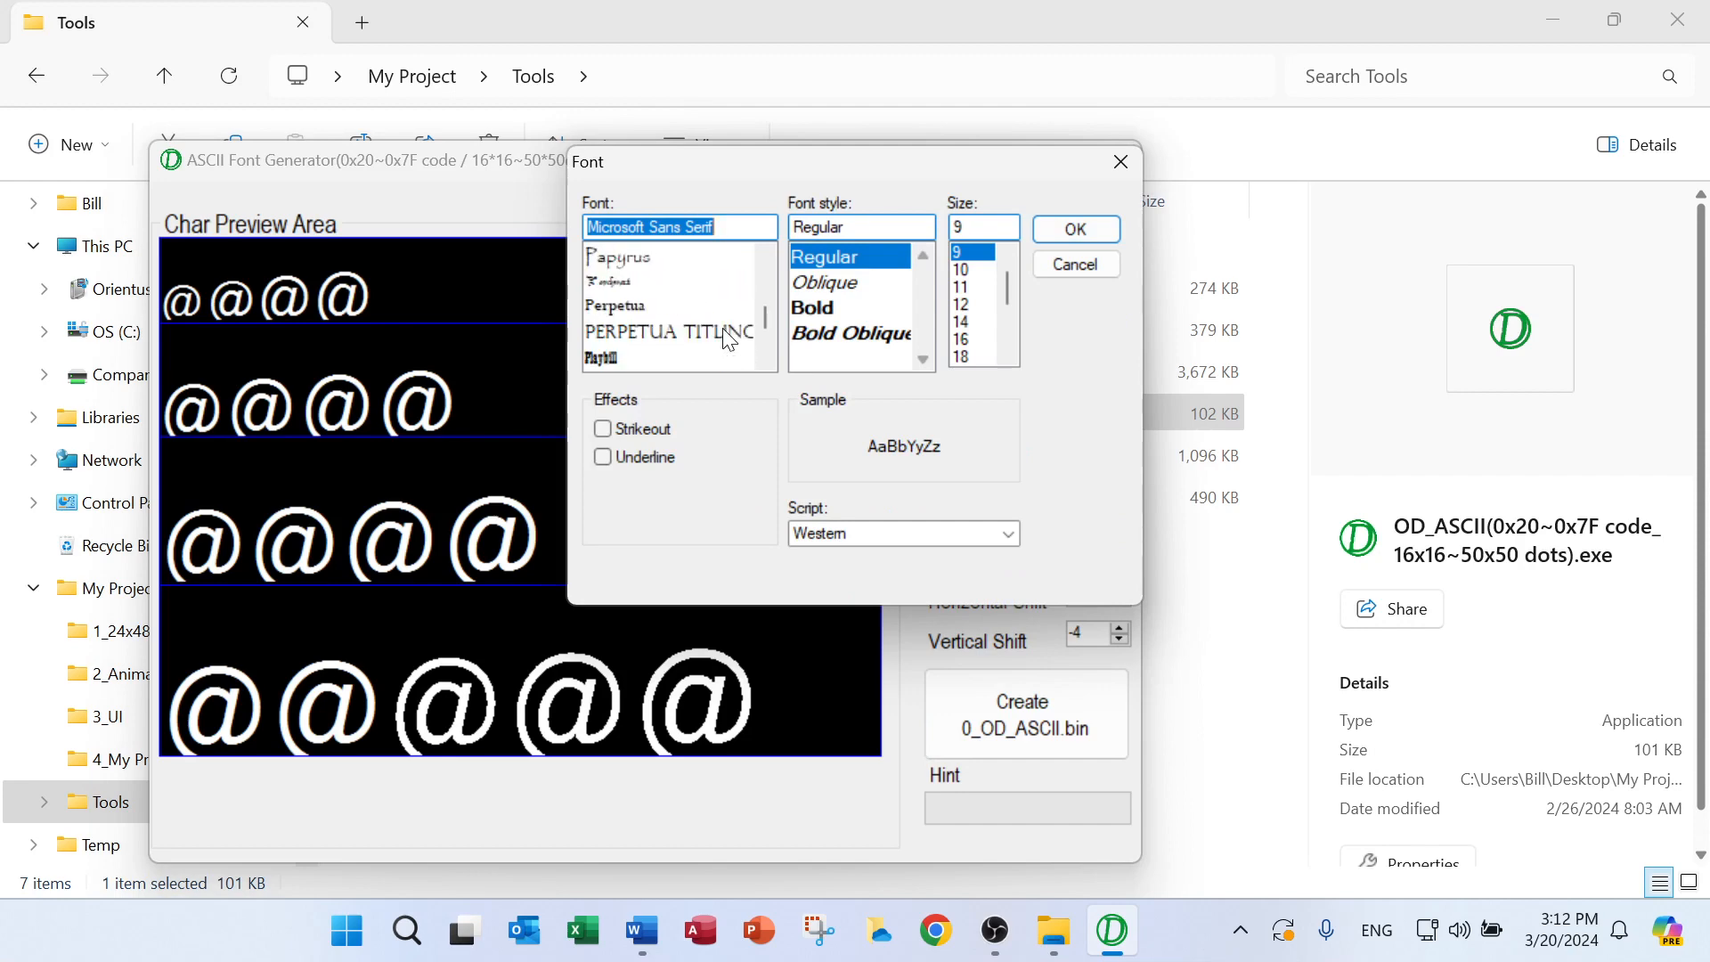
pyautogui.scroll(-5, 729, 339)
pyautogui.scroll(-7, 728, 339)
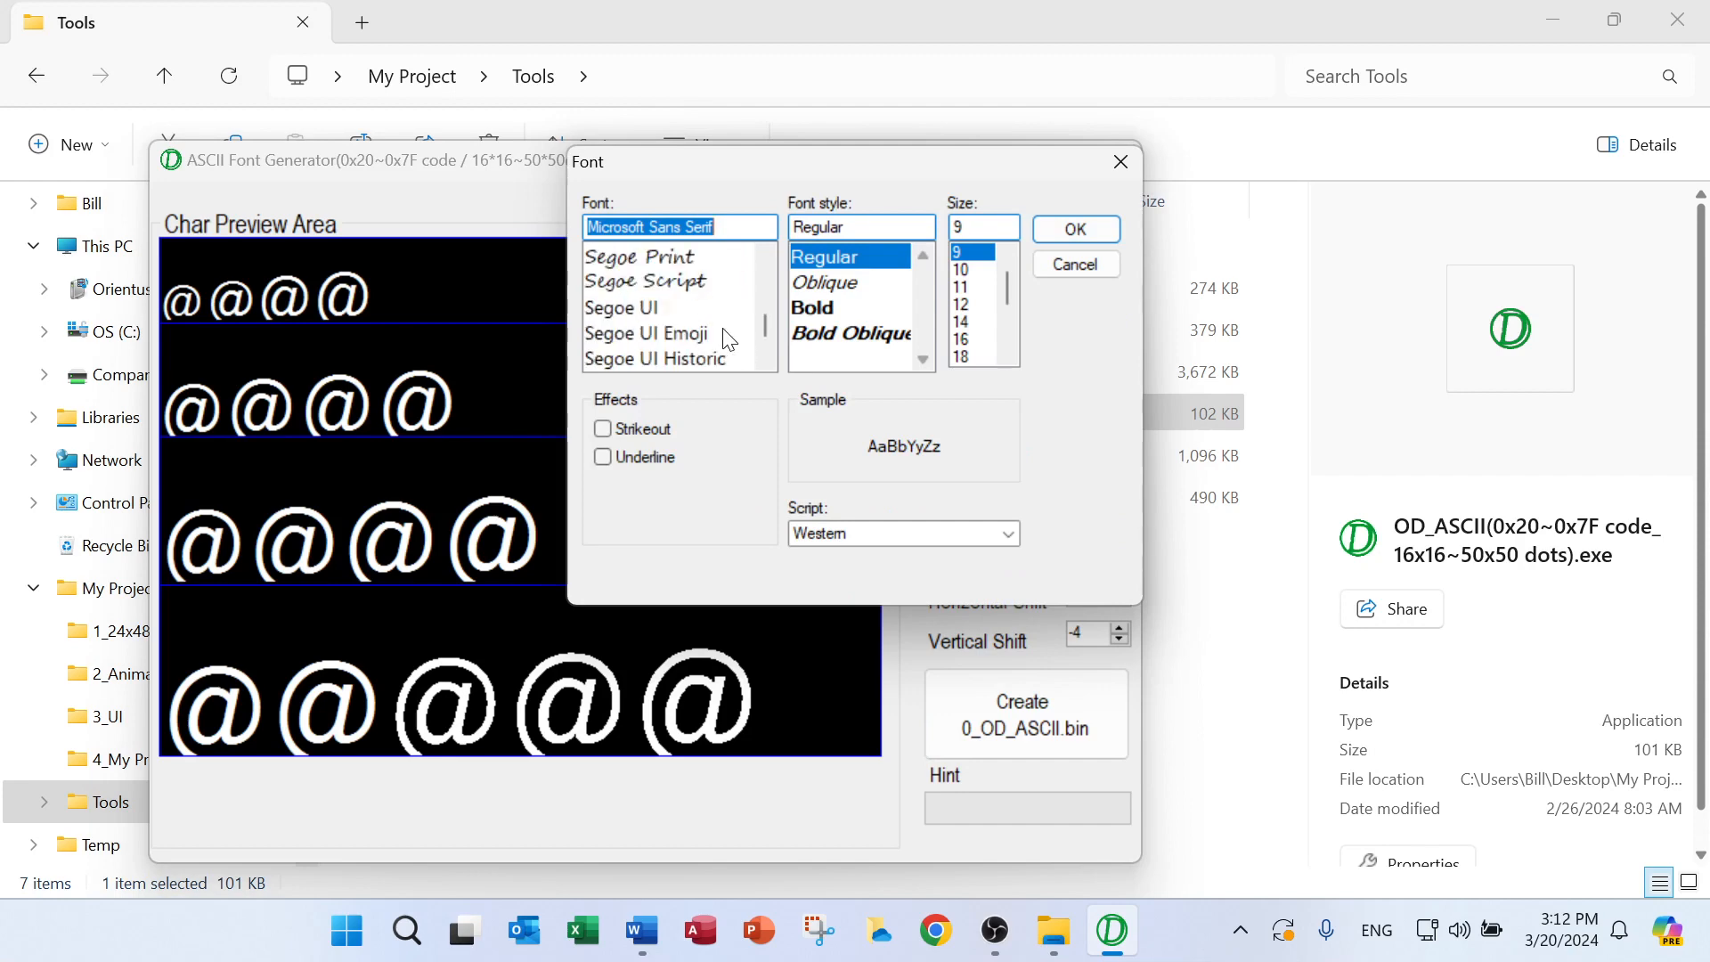
pyautogui.scroll(-8, 729, 340)
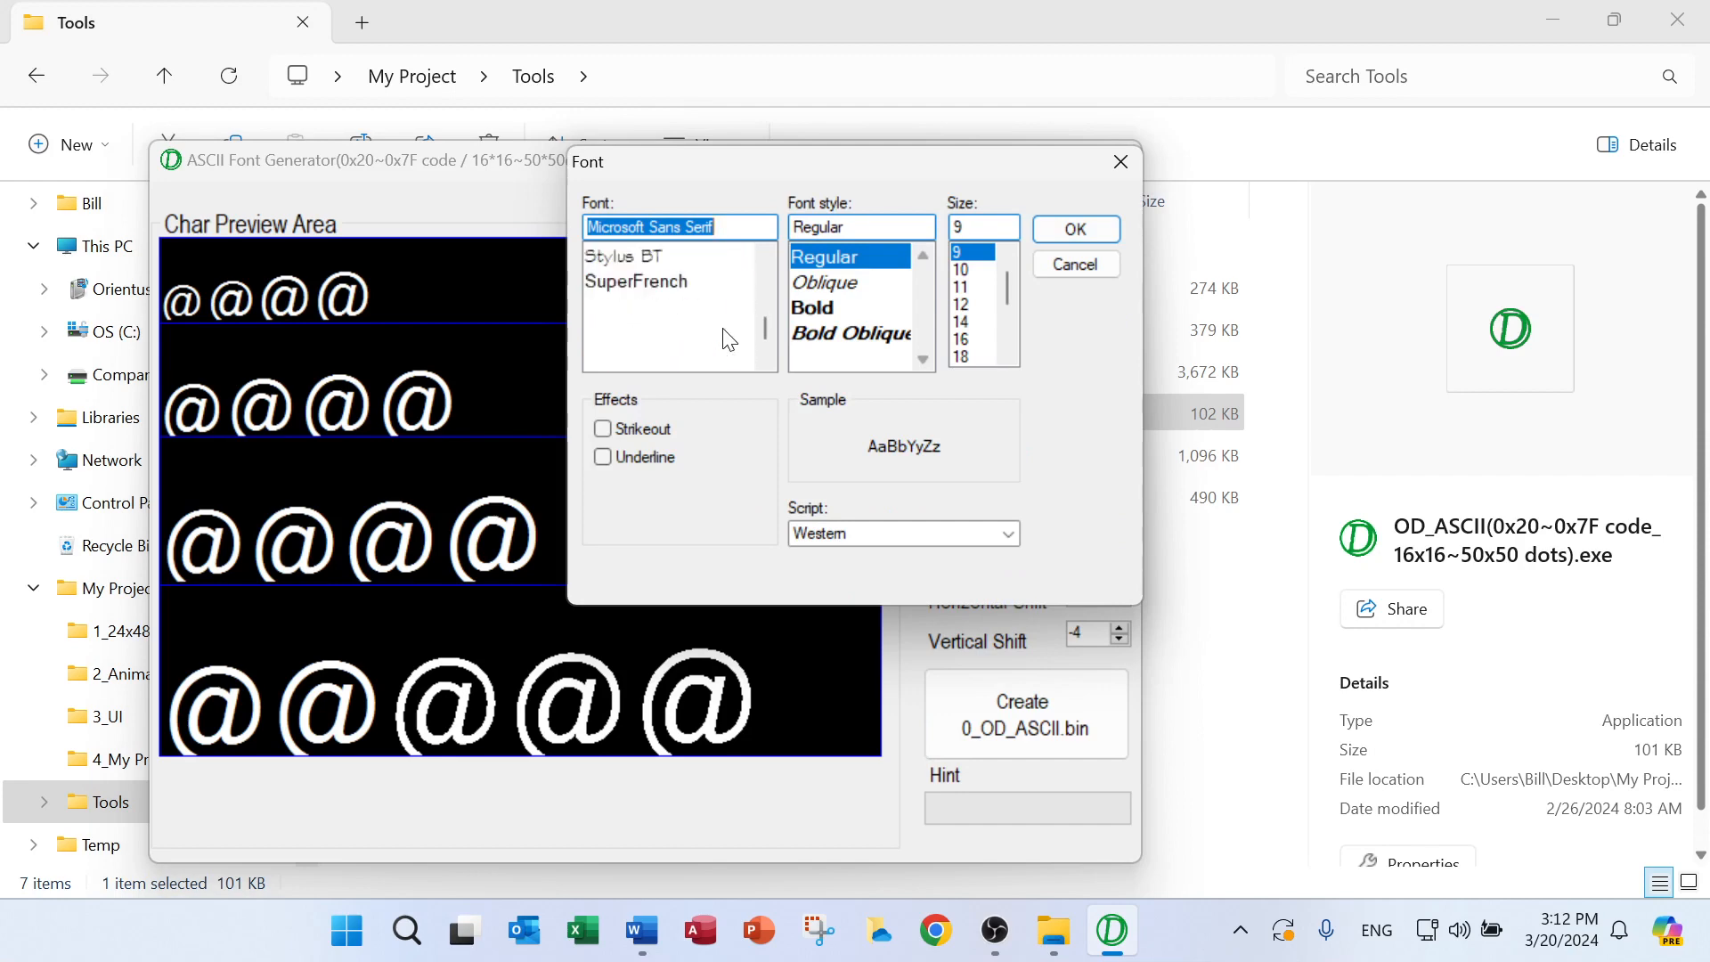
pyautogui.scroll(-8, 729, 340)
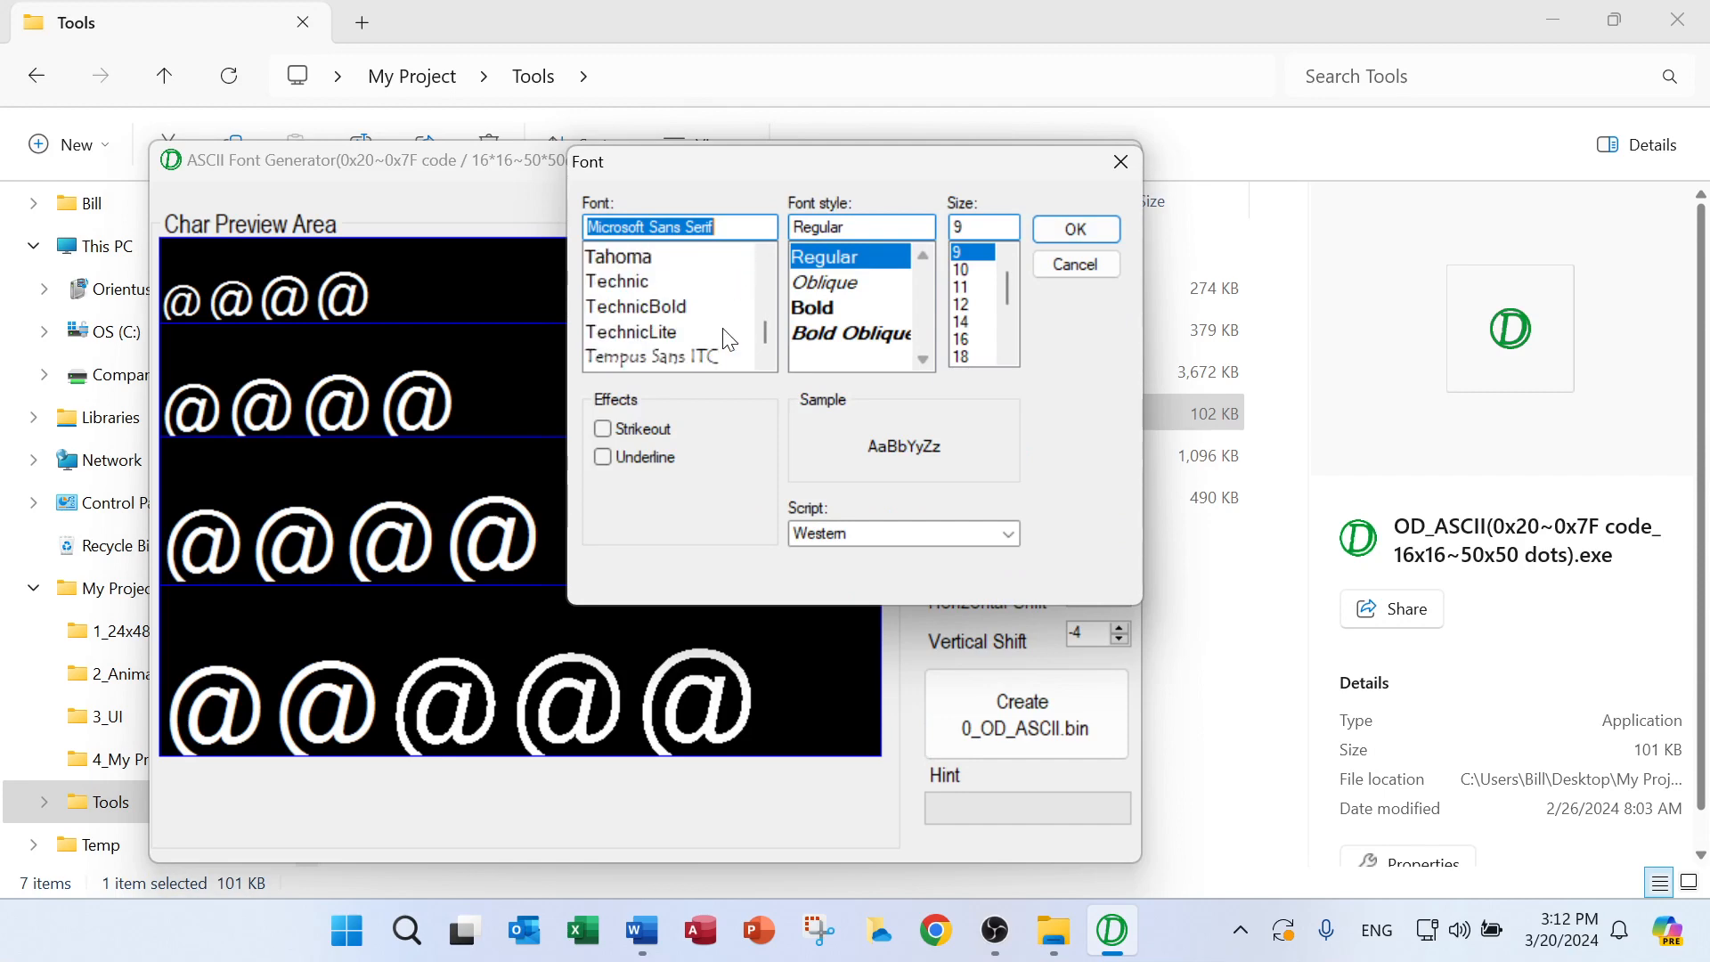
pyautogui.scroll(-1, 728, 339)
pyautogui.click(702, 306)
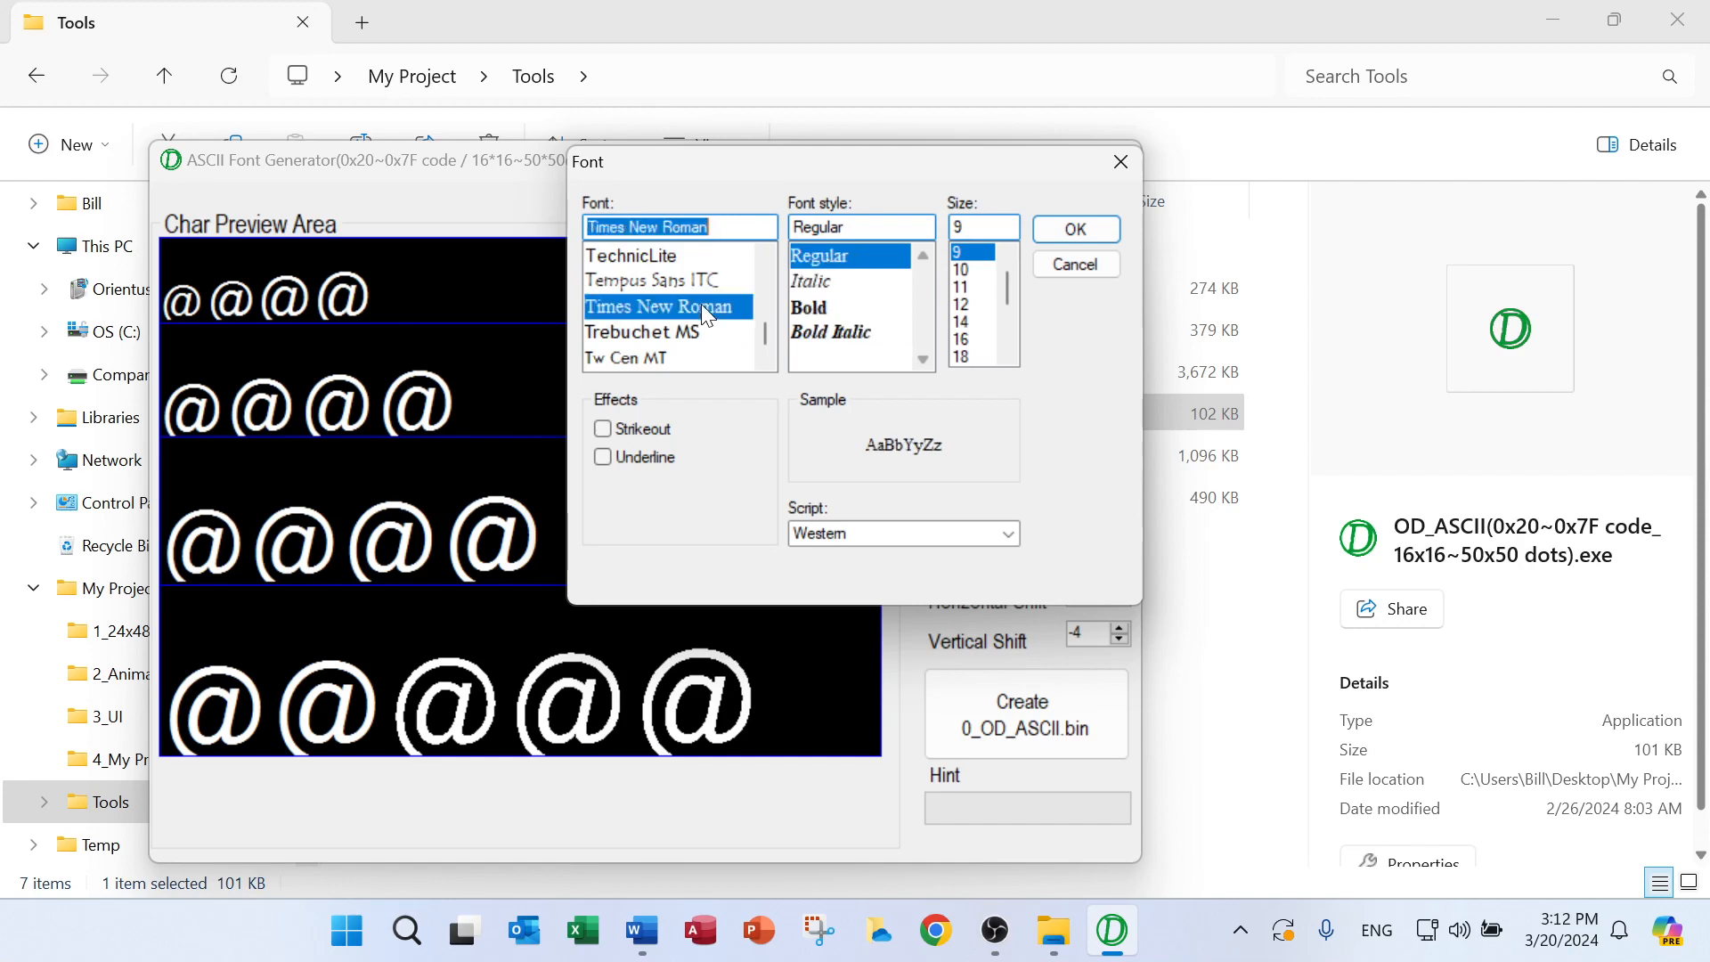
pyautogui.click(1067, 228)
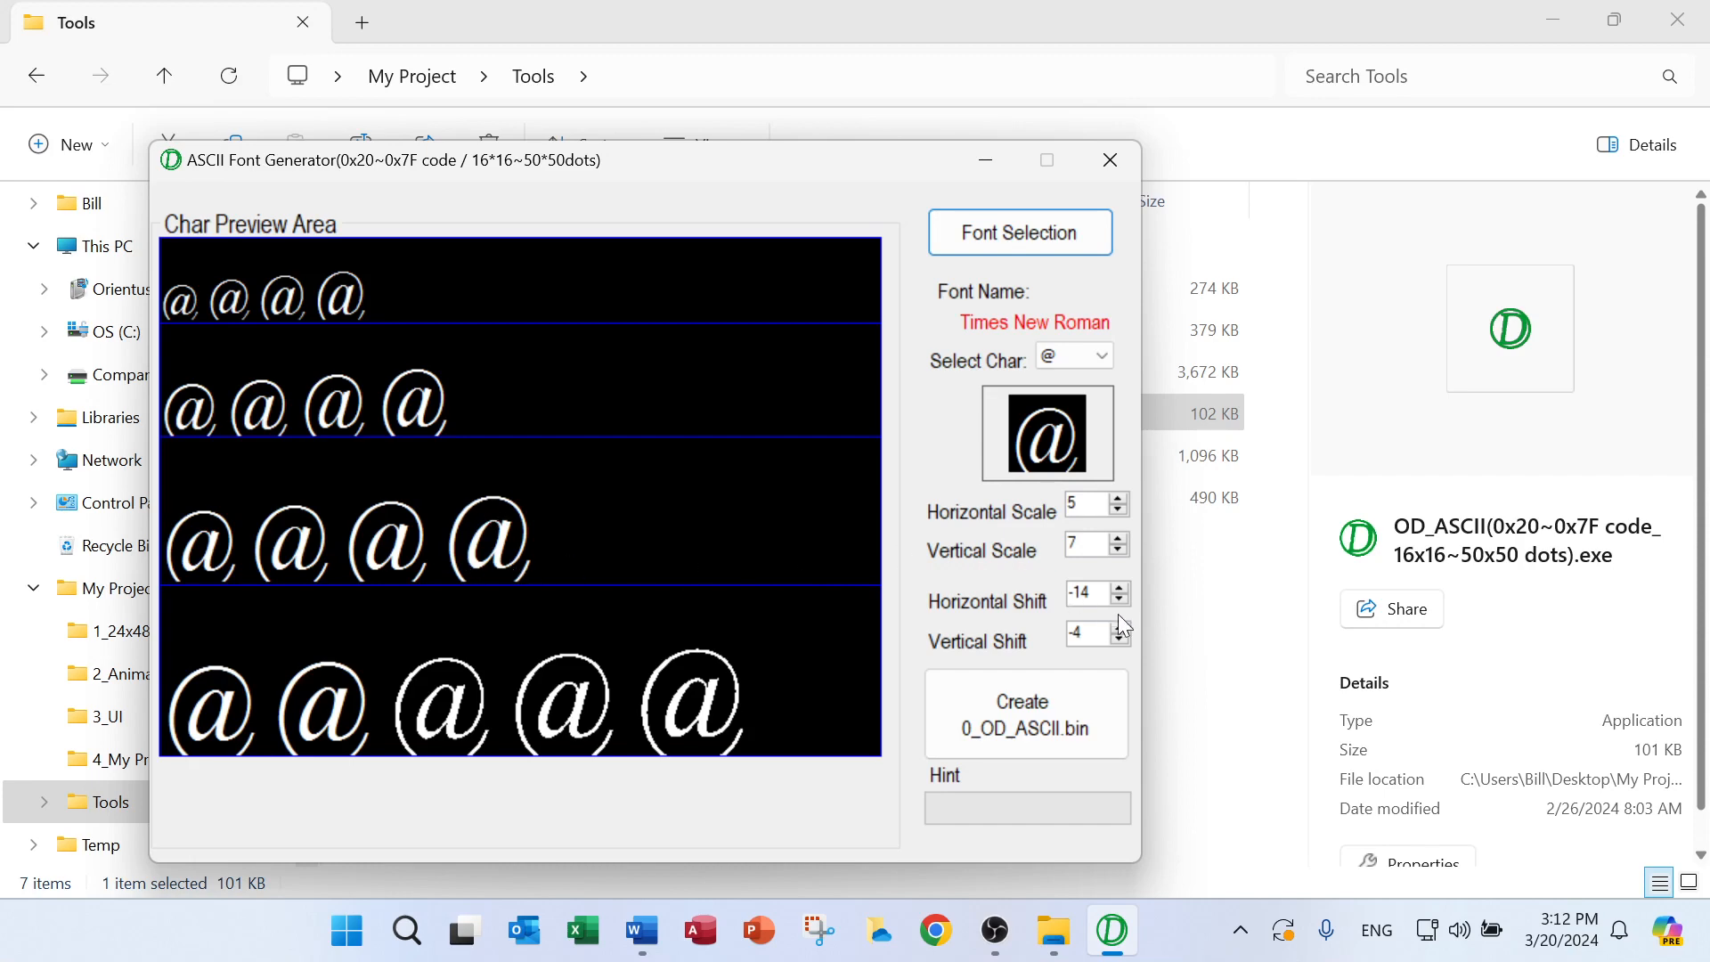
# Set the vertical shift to -22 and the vertical scale to 6 for the Times New Roman @ preview
pyautogui.click(1121, 638)
pyautogui.click(1121, 638)
pyautogui.click(1121, 638)
pyautogui.click(1120, 639)
pyautogui.click(1121, 638)
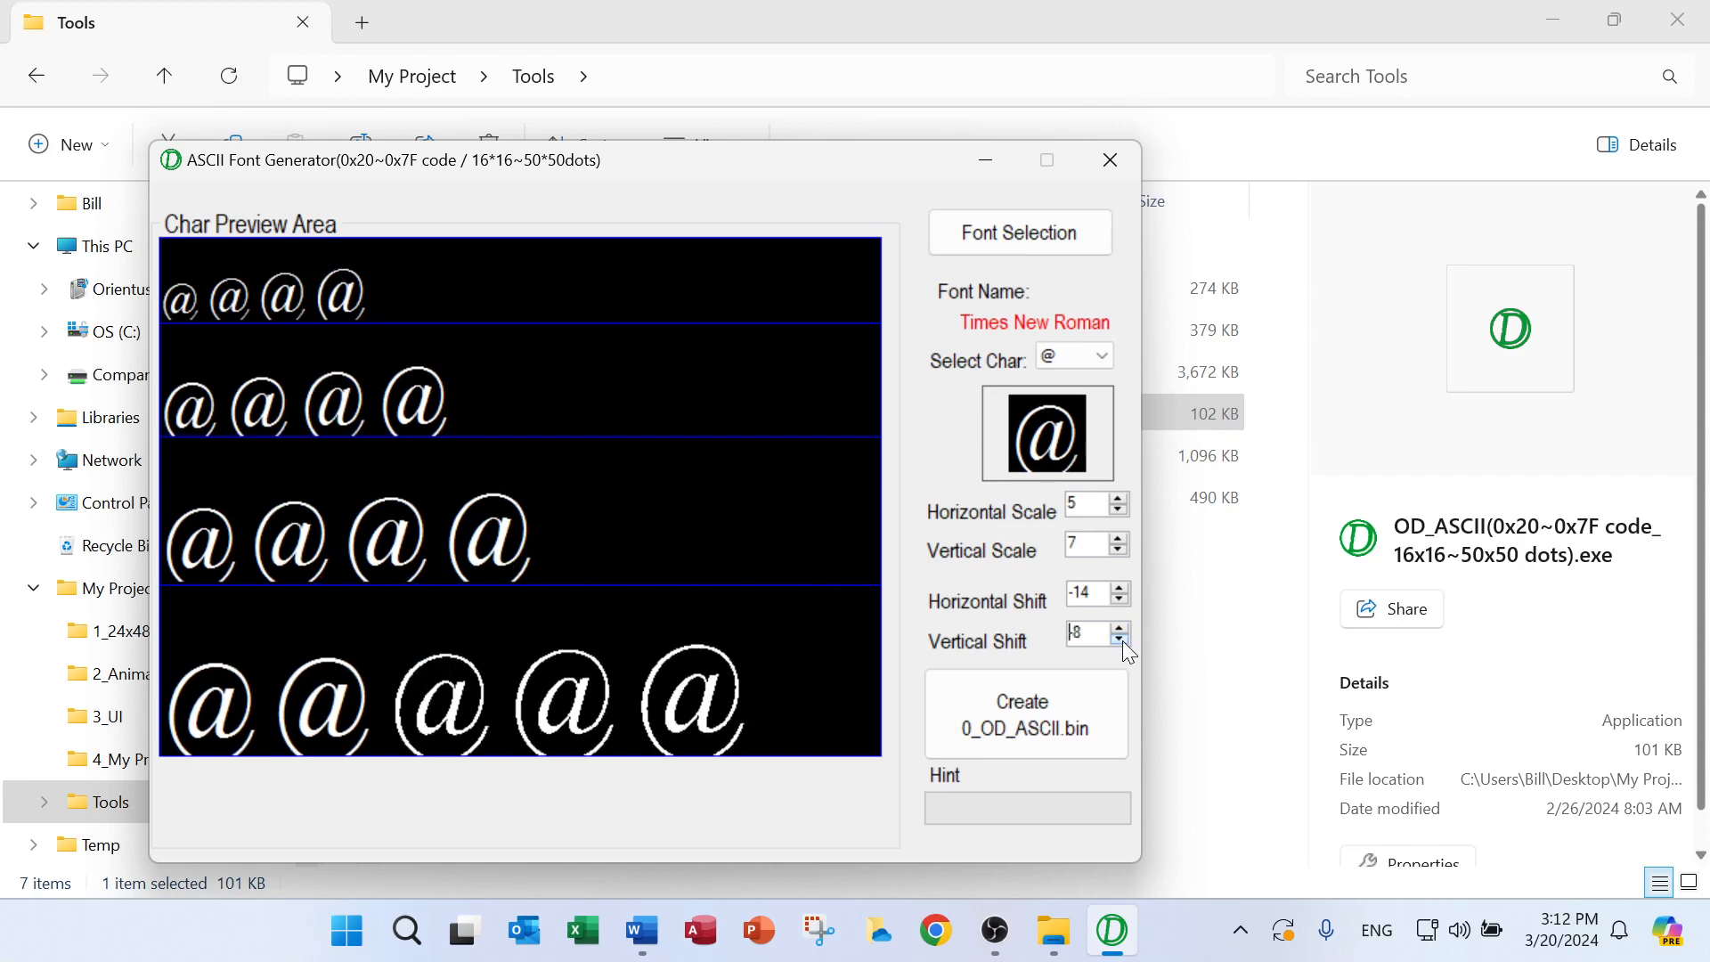
pyautogui.click(1121, 639)
pyautogui.click(1121, 639)
pyautogui.click(1121, 639)
pyautogui.click(1121, 639)
pyautogui.click(1121, 638)
pyautogui.click(1120, 639)
pyautogui.click(1121, 639)
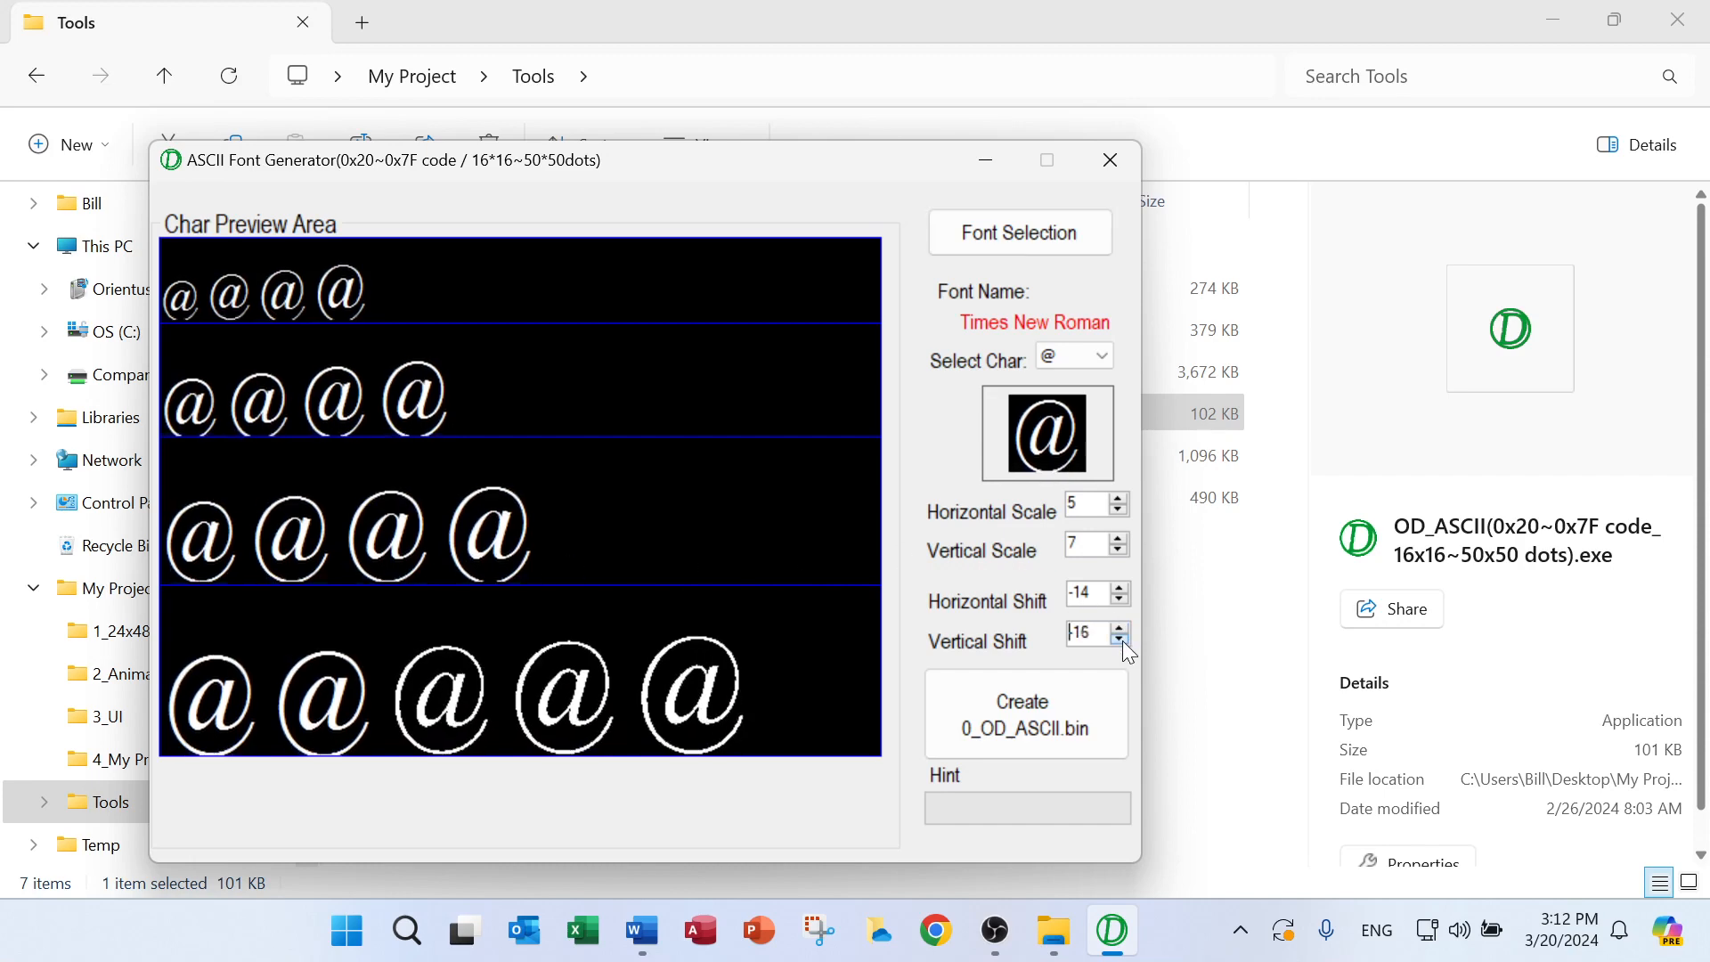
pyautogui.click(1120, 639)
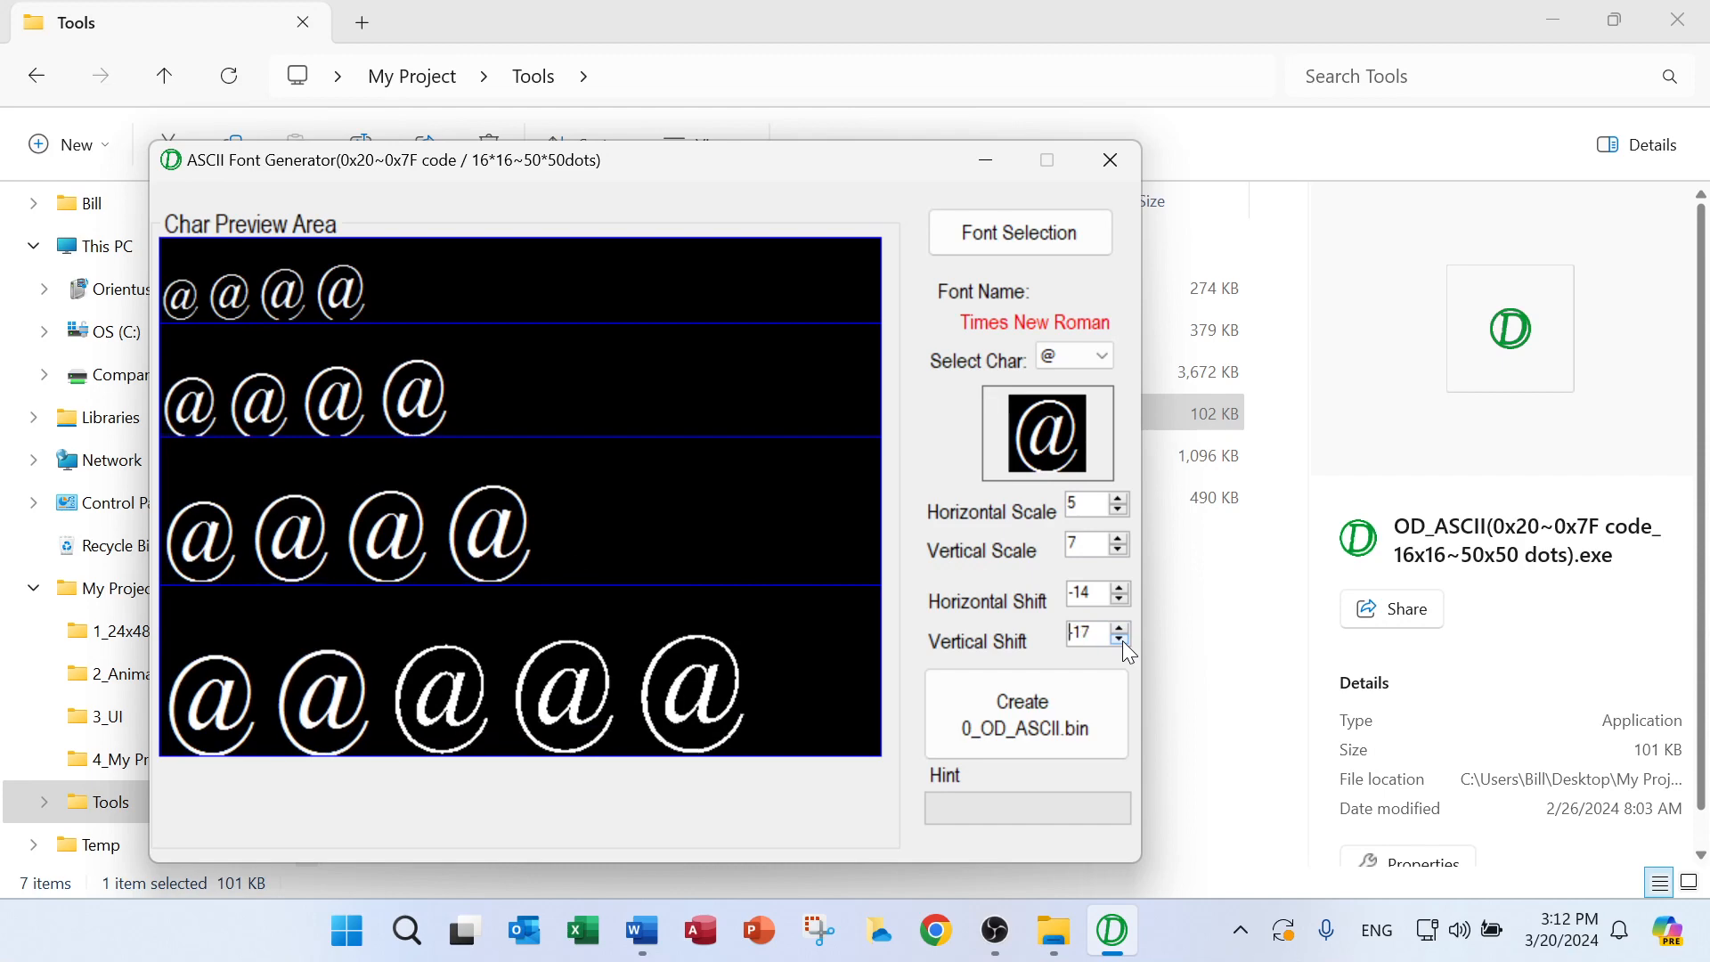
pyautogui.click(1121, 639)
pyautogui.click(1121, 639)
pyautogui.click(1121, 638)
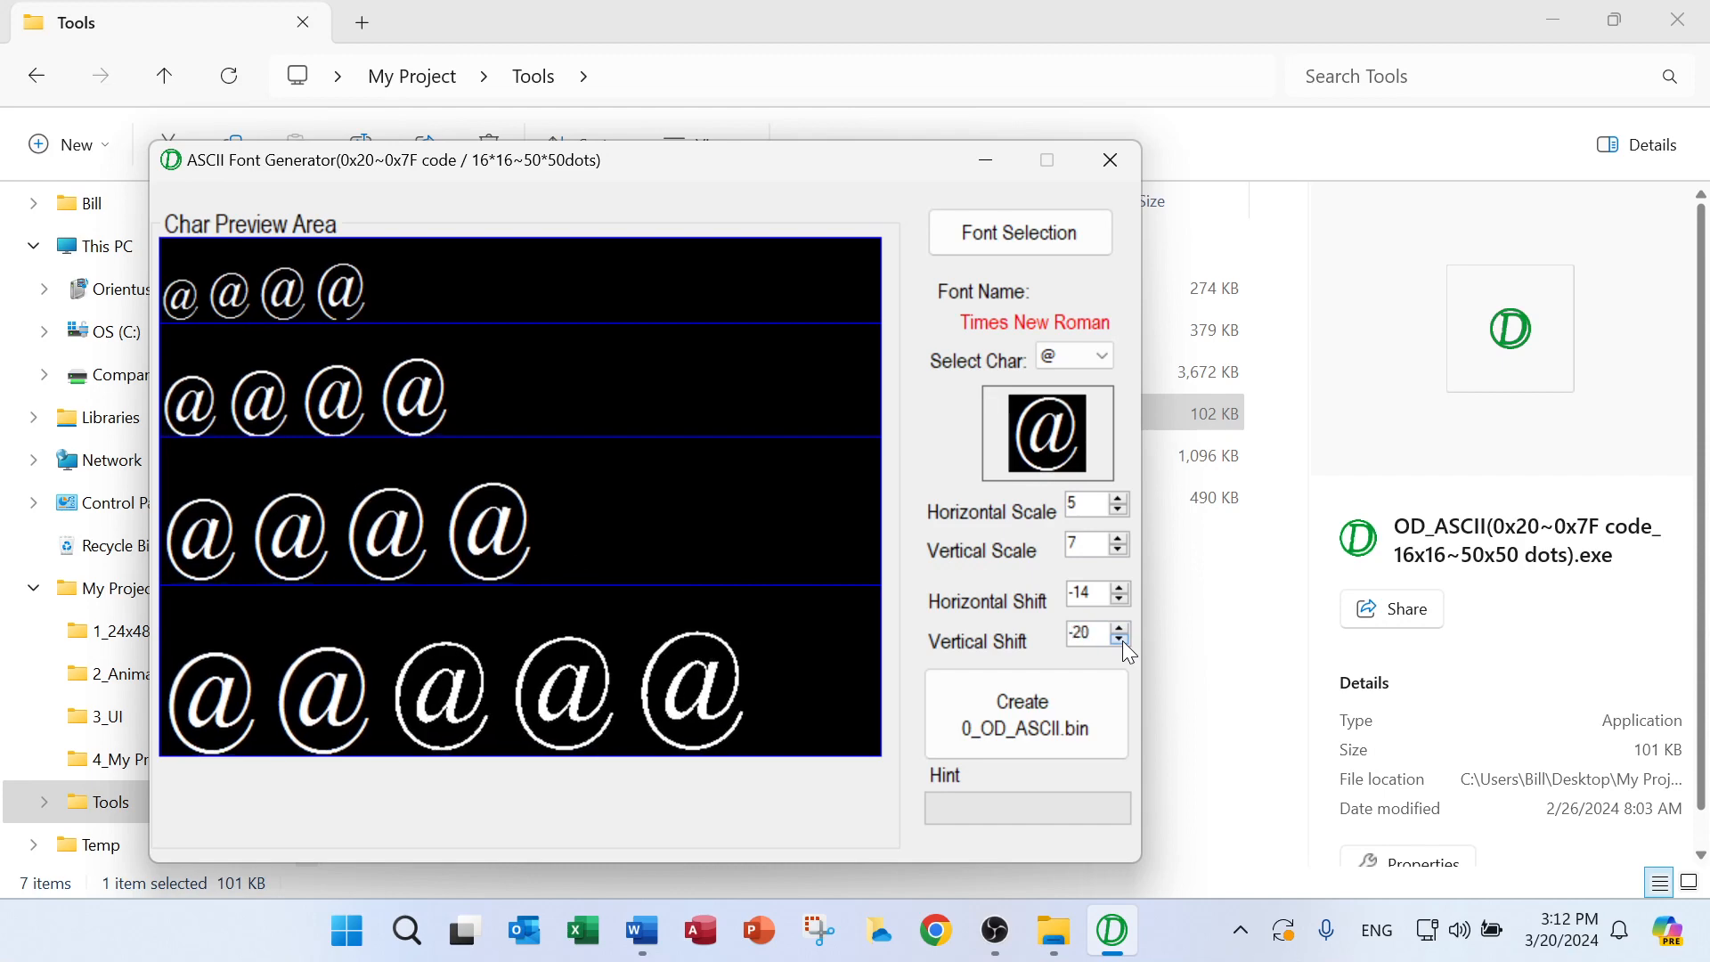
pyautogui.click(1121, 638)
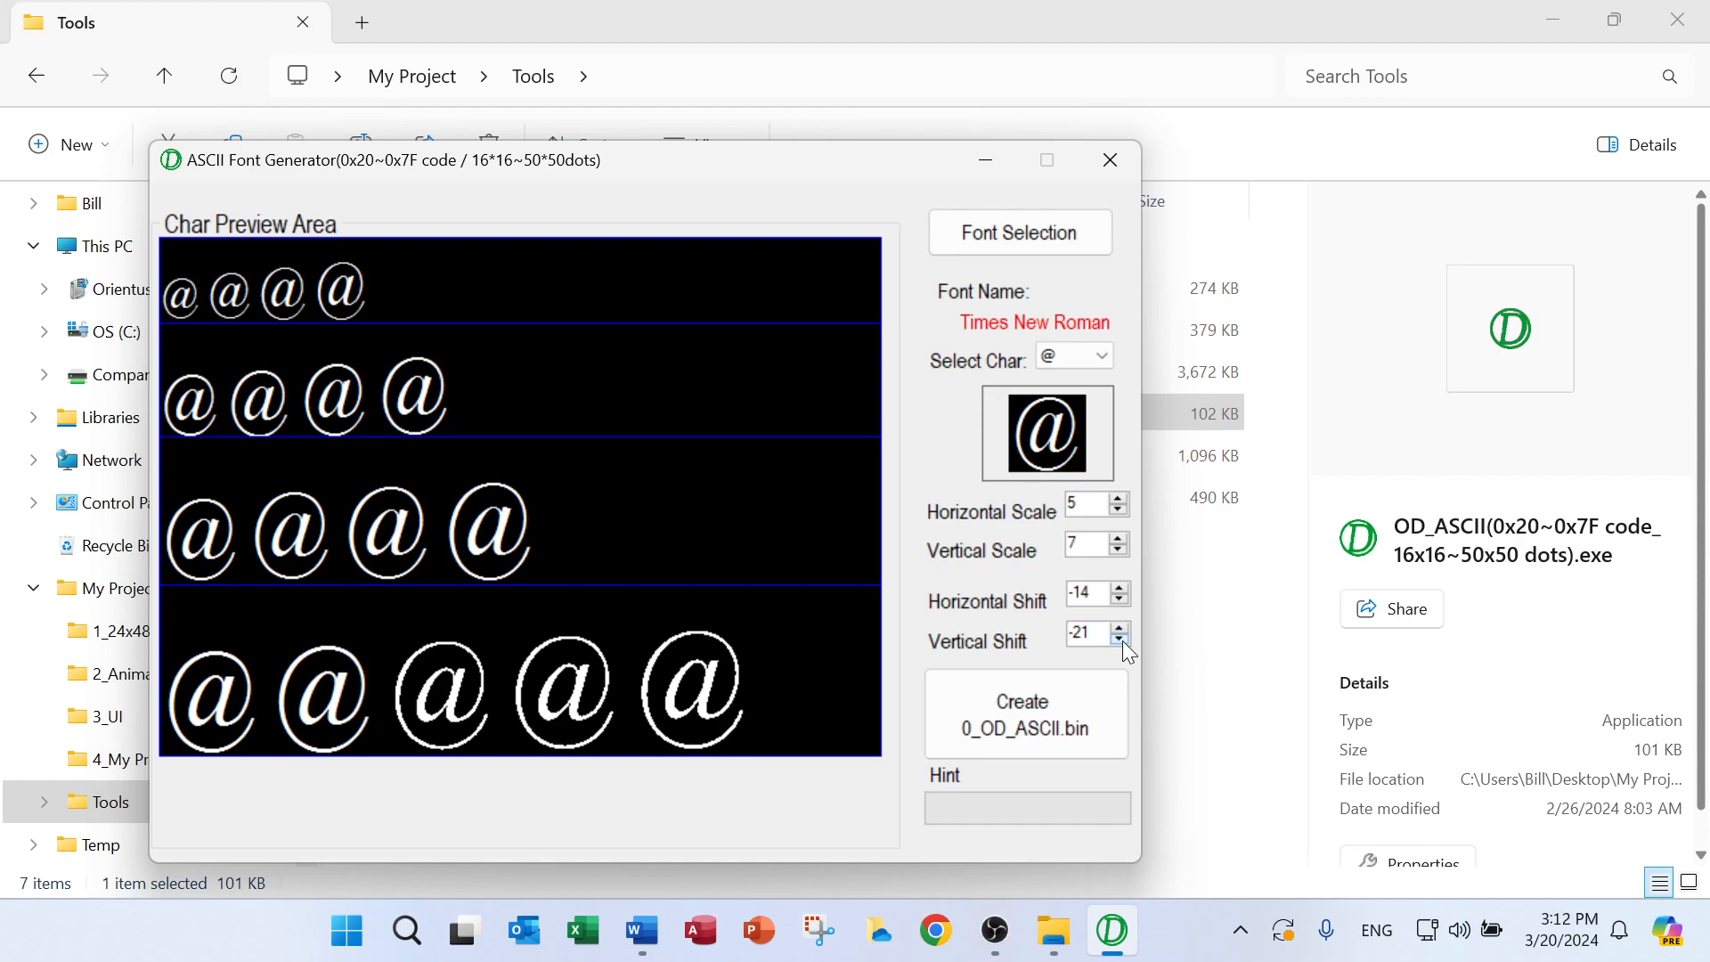
pyautogui.click(1121, 639)
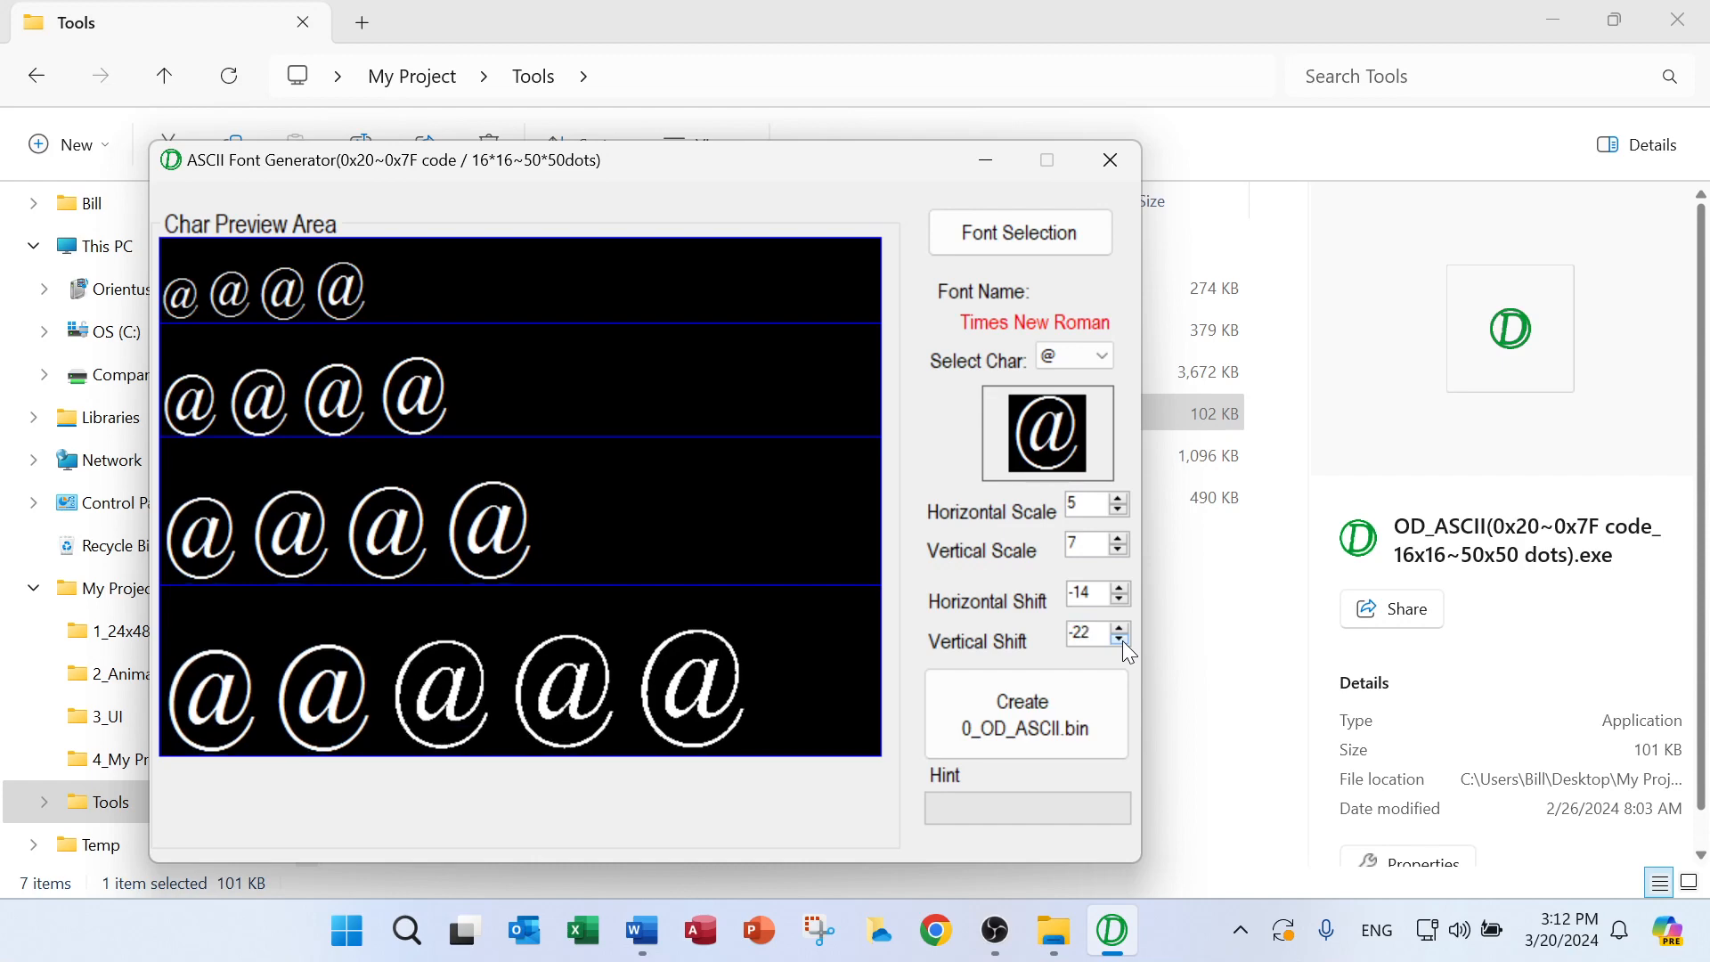
pyautogui.click(1120, 639)
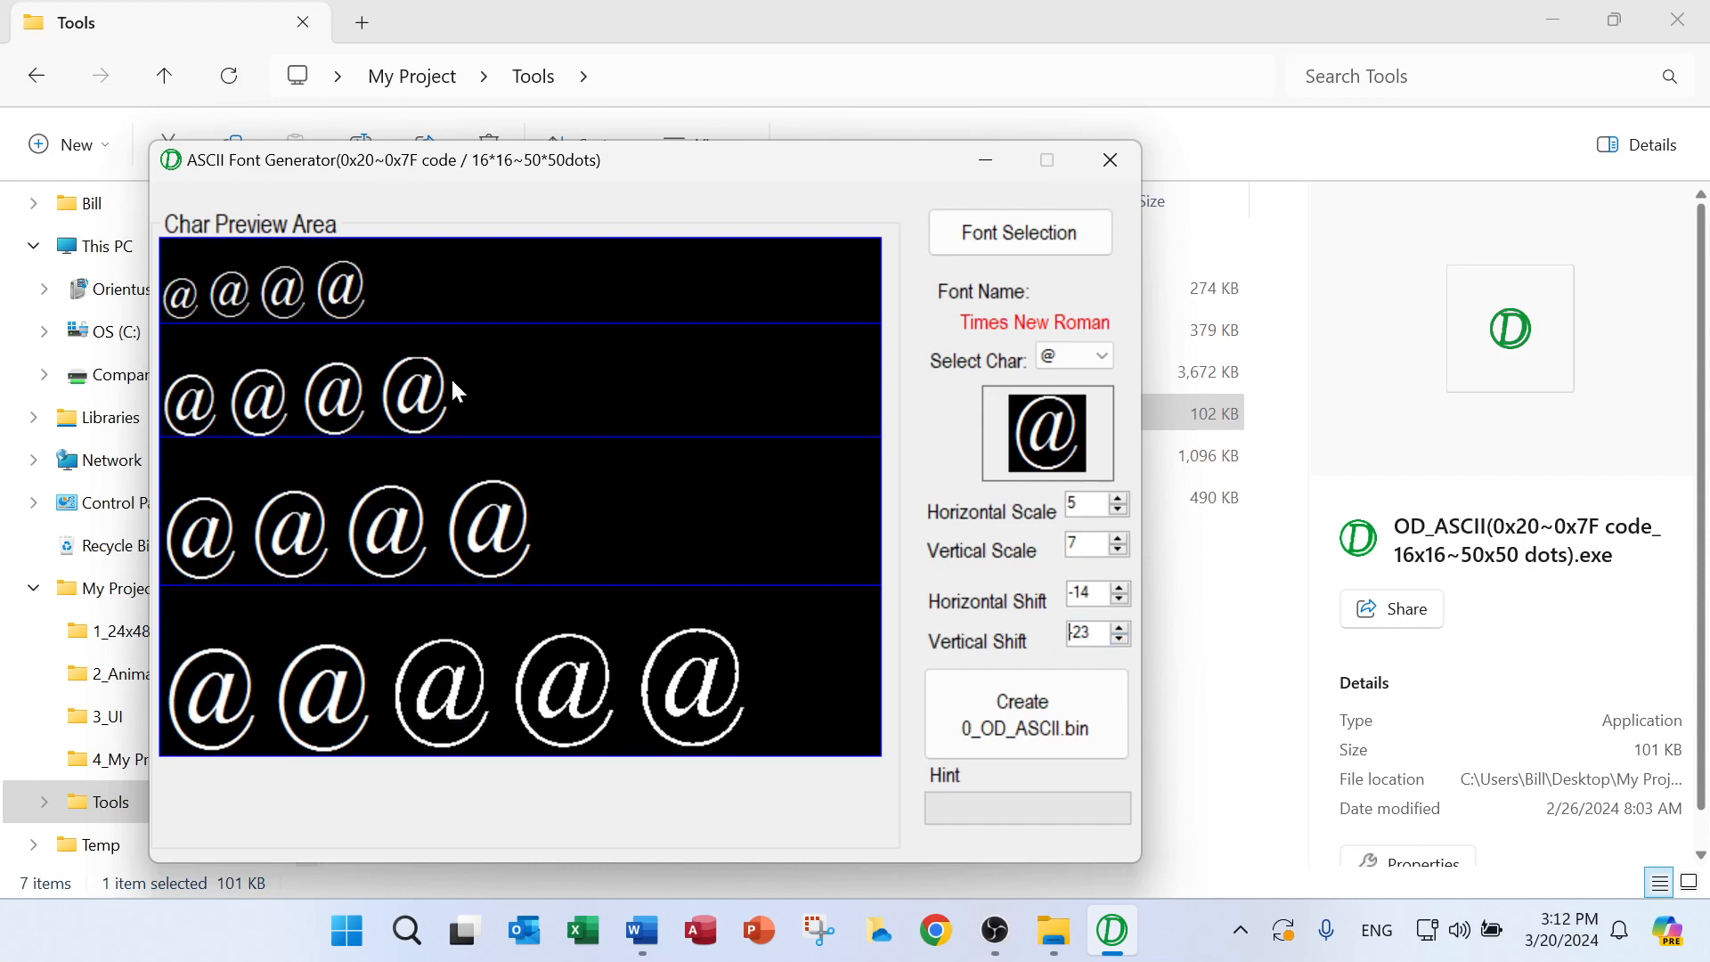
pyautogui.click(1120, 548)
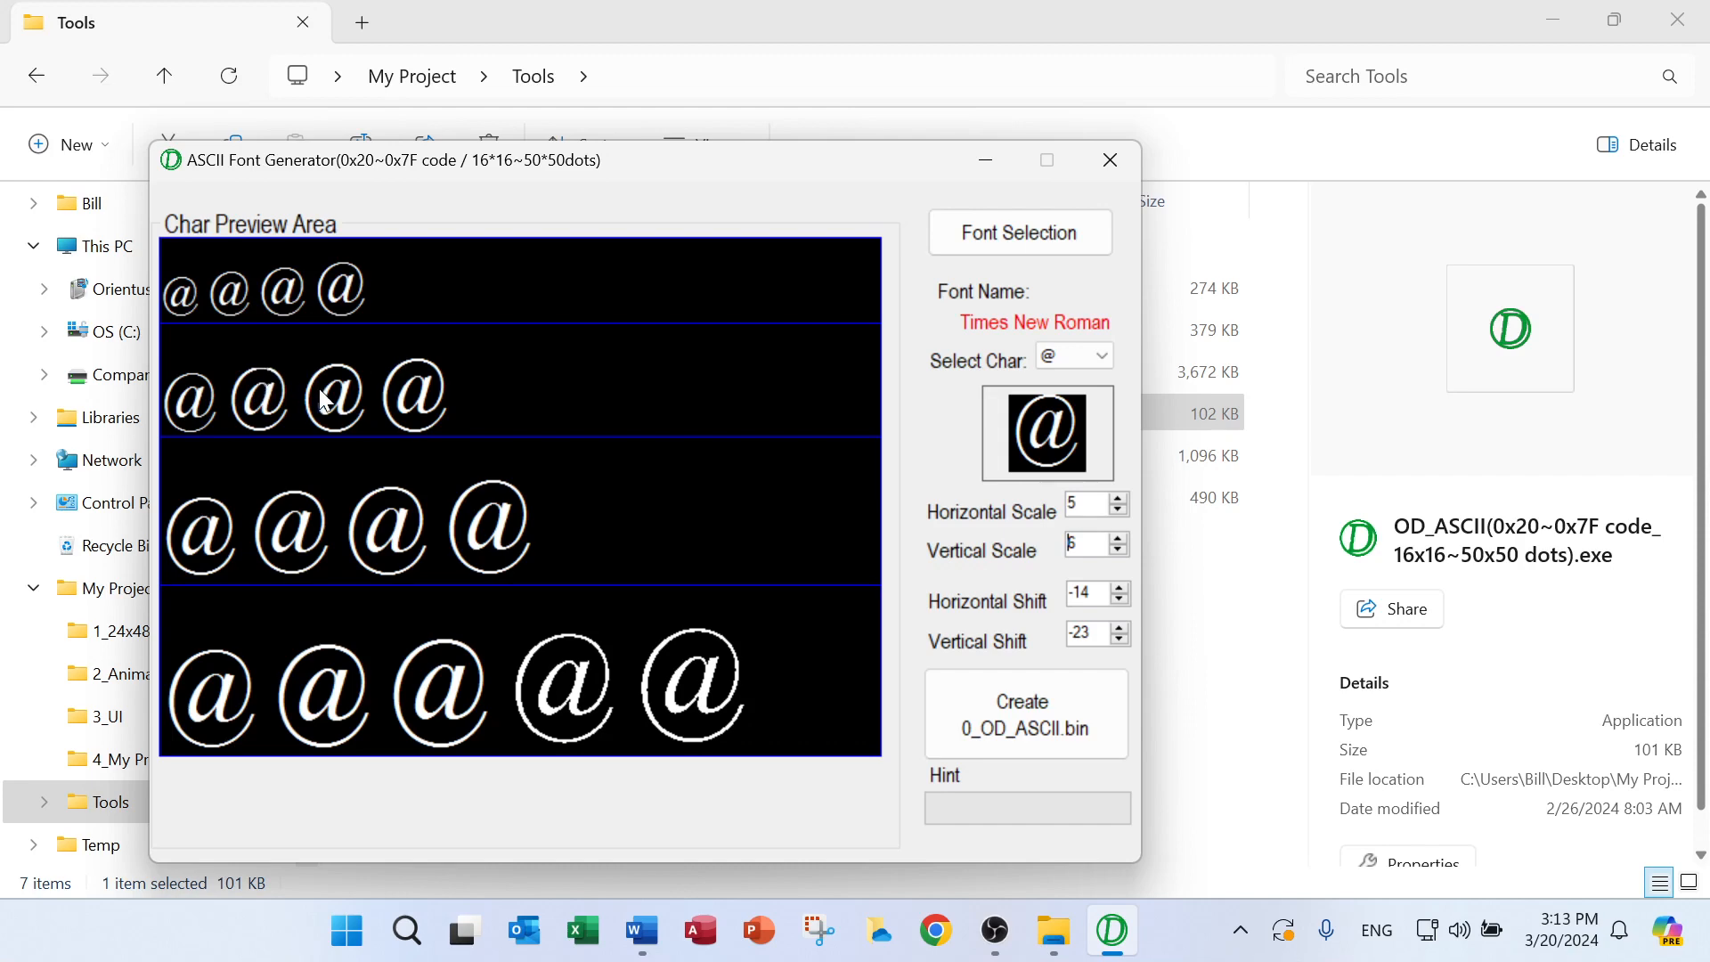
pyautogui.click(1121, 626)
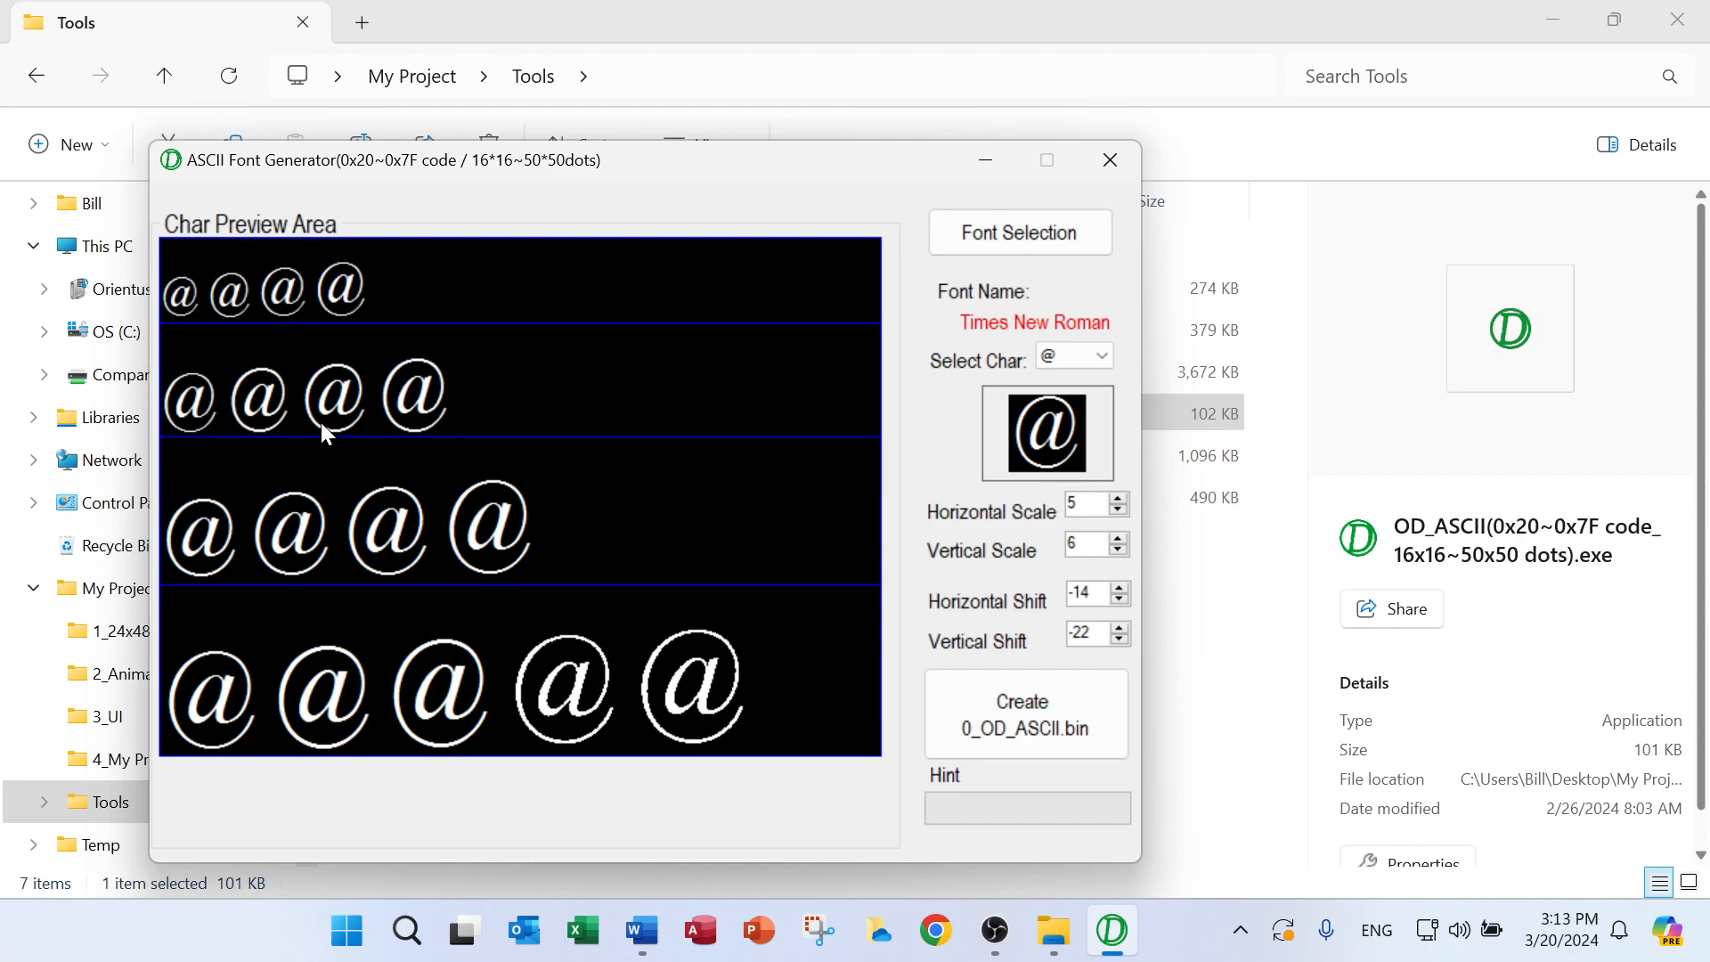
# Preview the character W and the character % in Times New Roman to check their fit at every size
pyautogui.click(1111, 358)
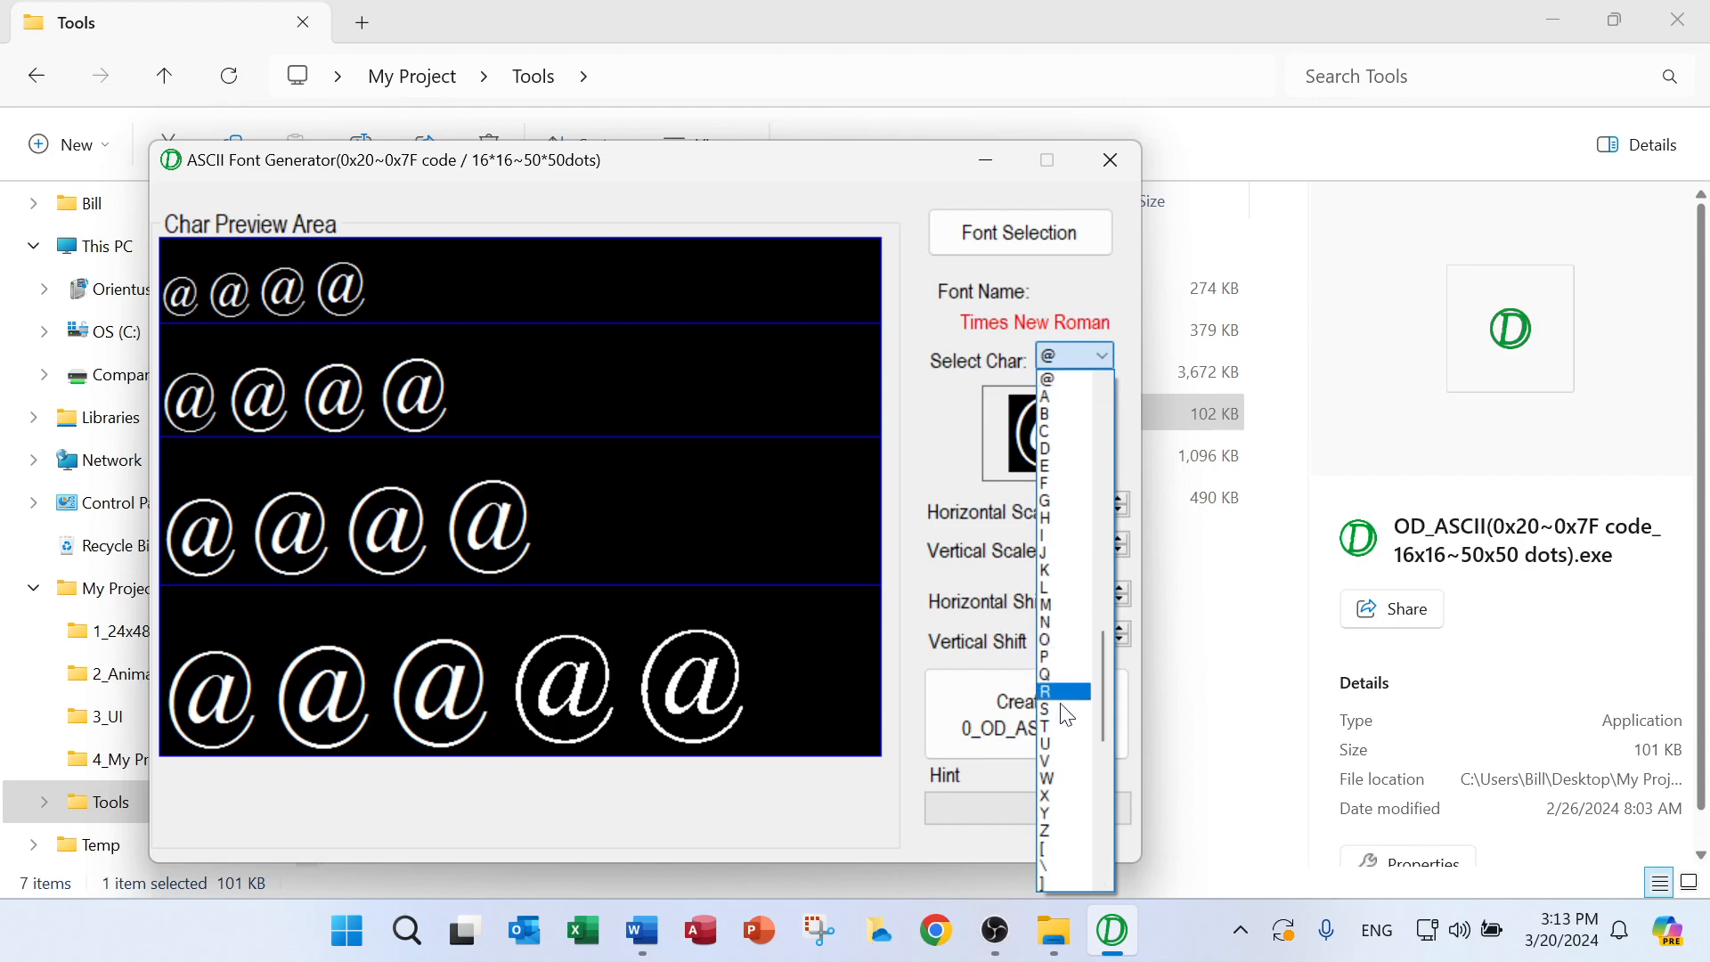
pyautogui.click(1062, 780)
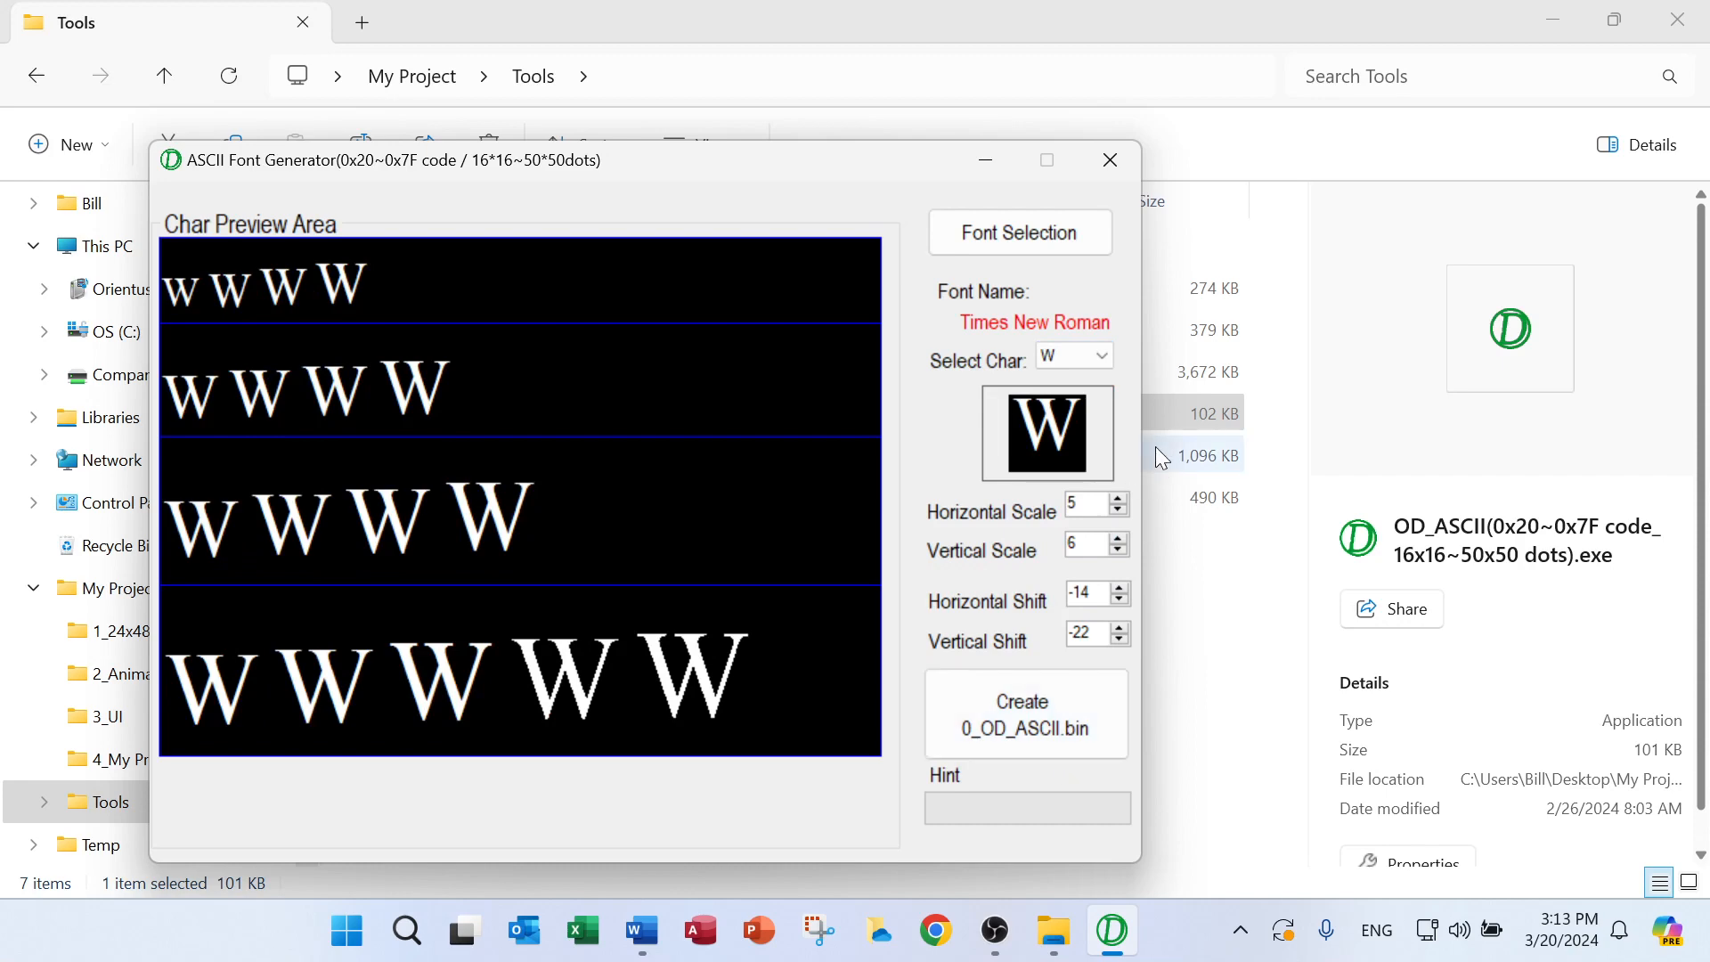
pyautogui.click(1094, 354)
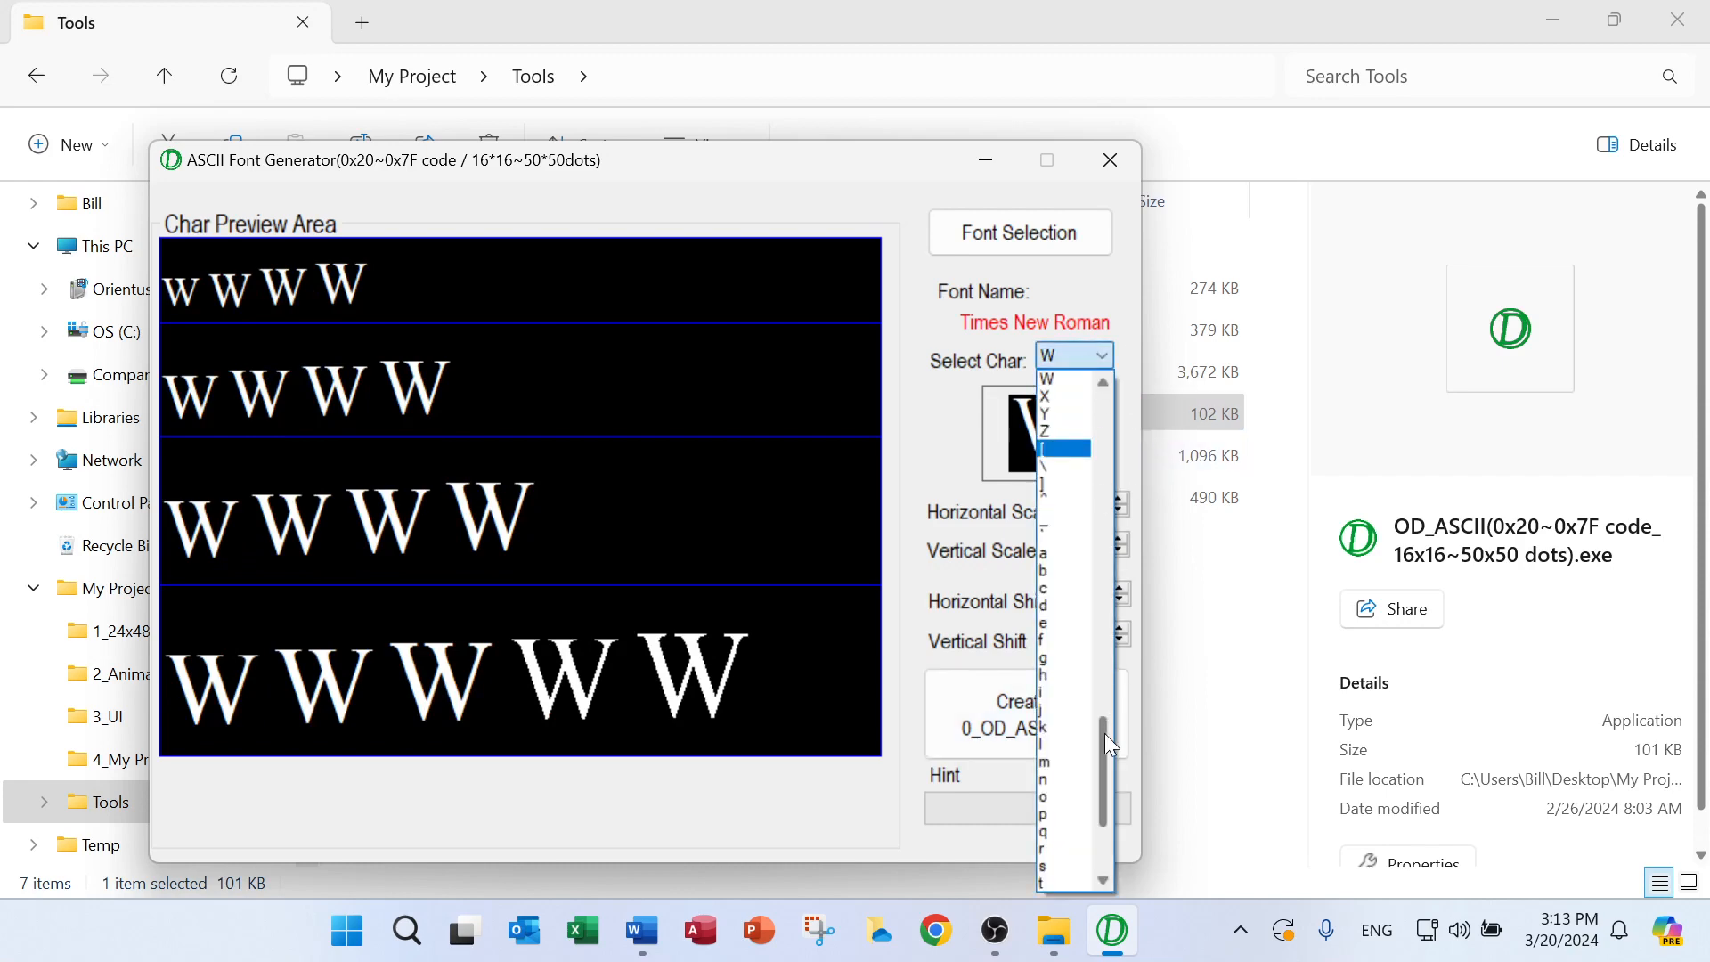
pyautogui.moveTo(1104, 734); pyautogui.dragTo(1124, 519)
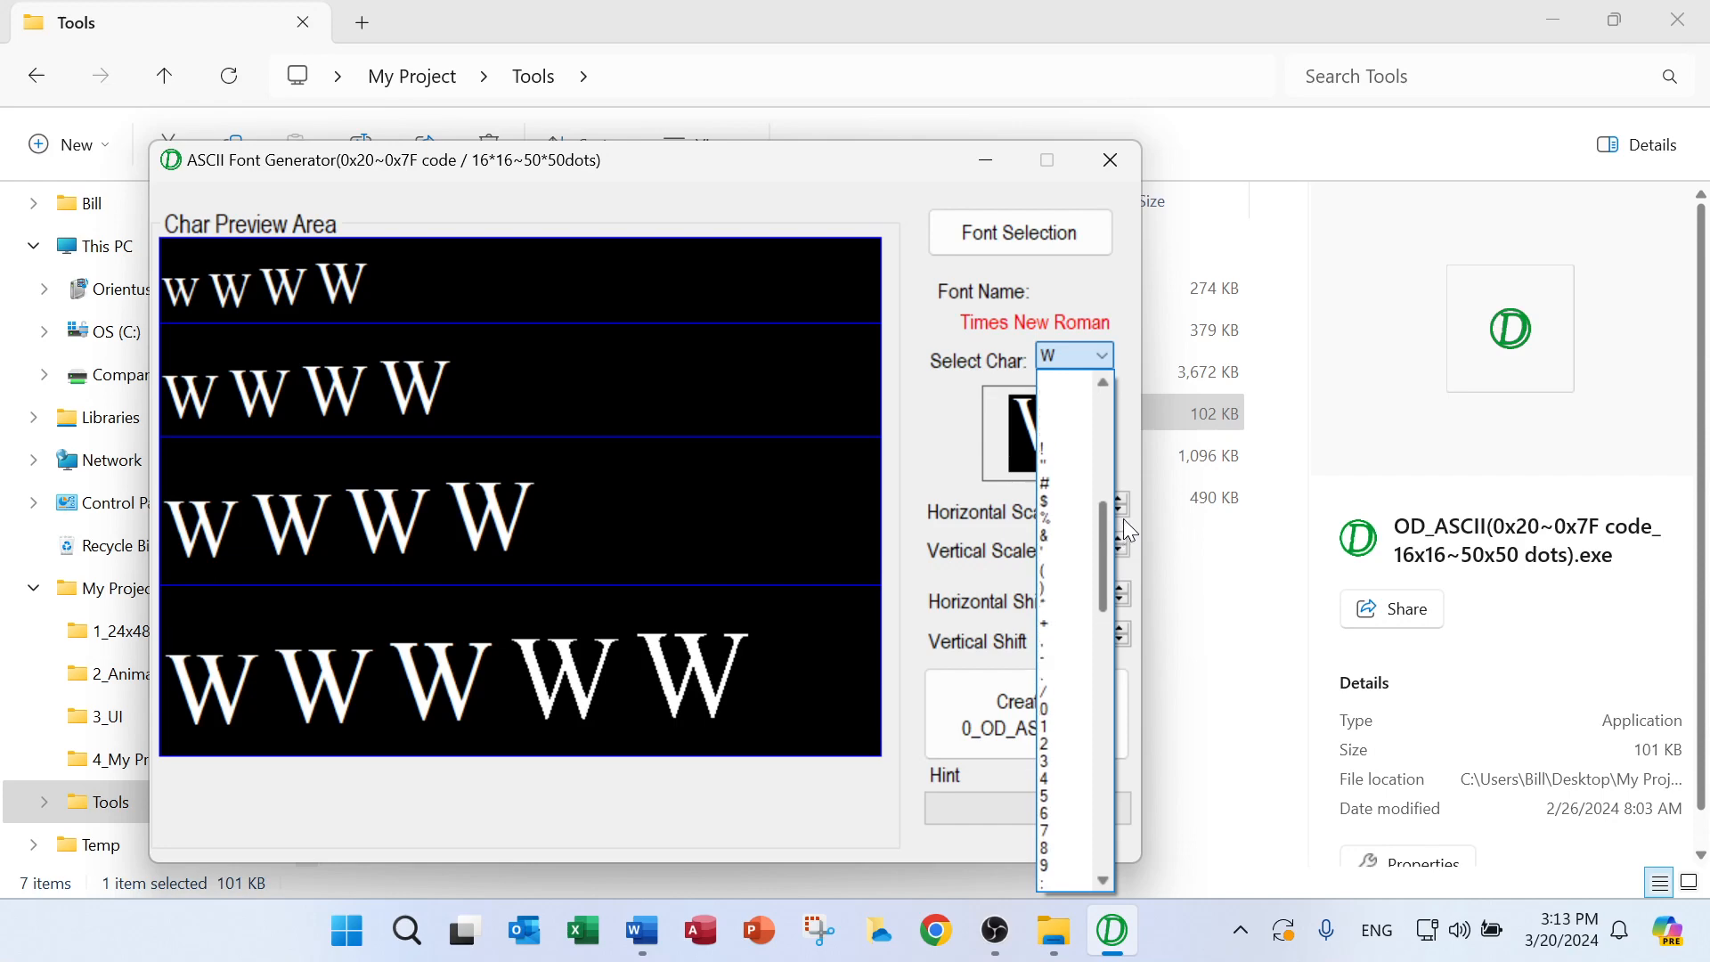
pyautogui.click(1069, 518)
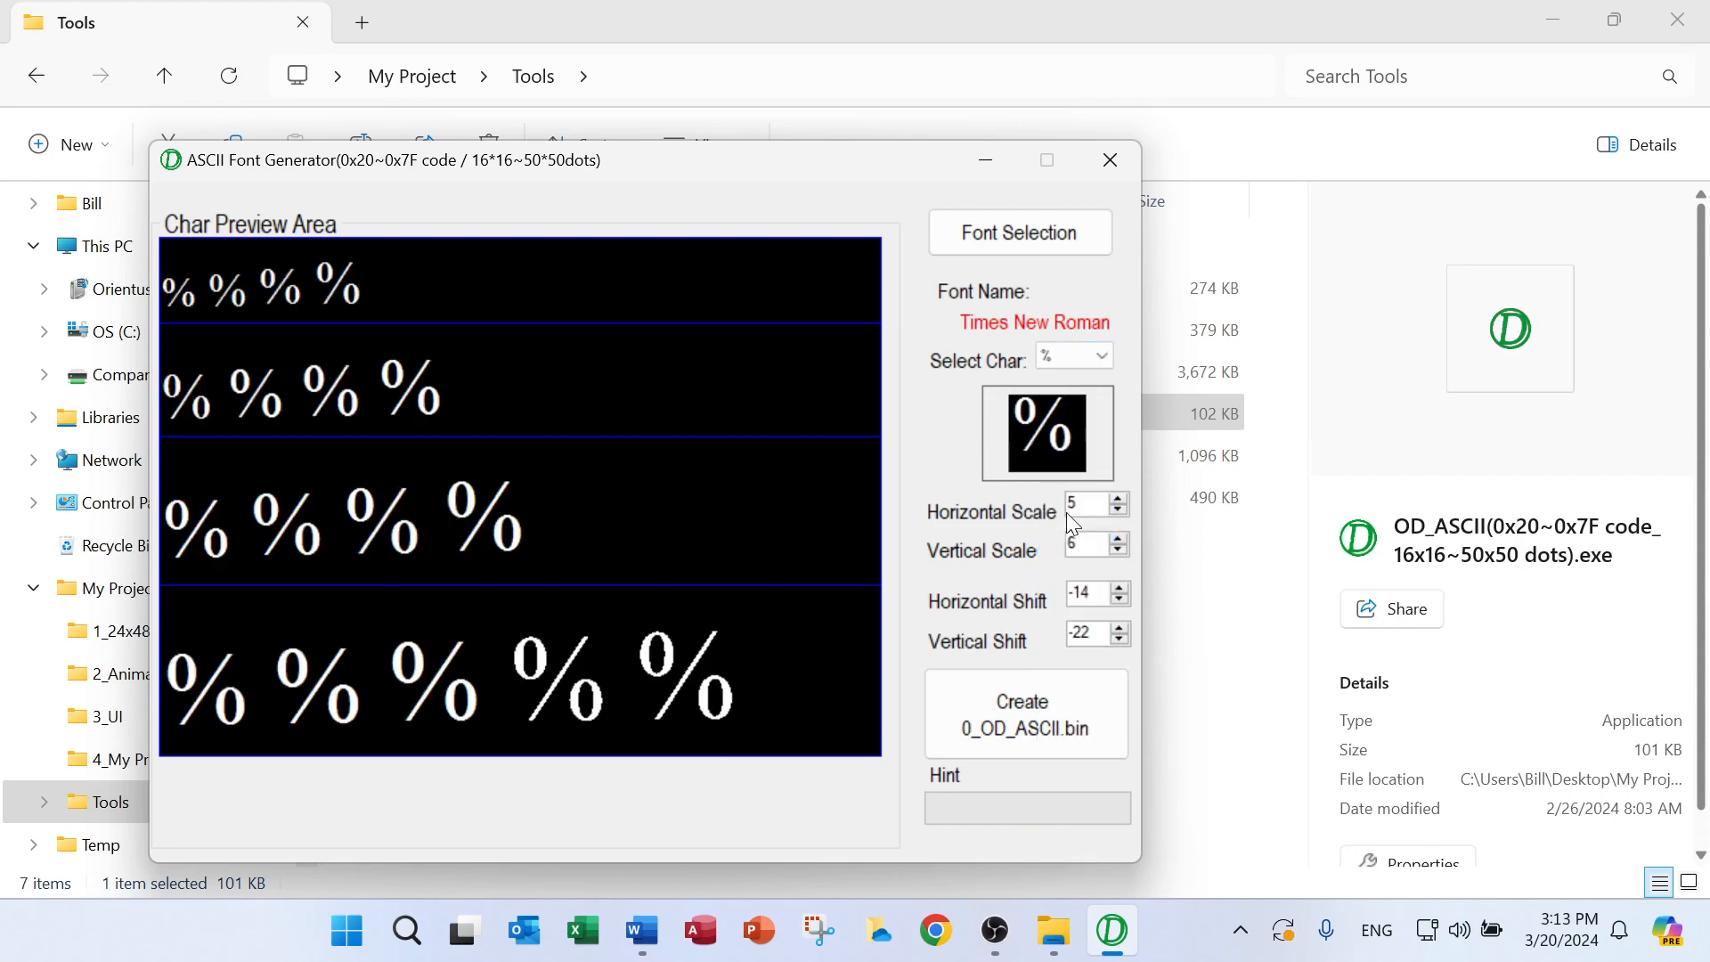
# Create the font bin file from the Times New Roman settings and minimize the generator
pyautogui.click(1027, 733)
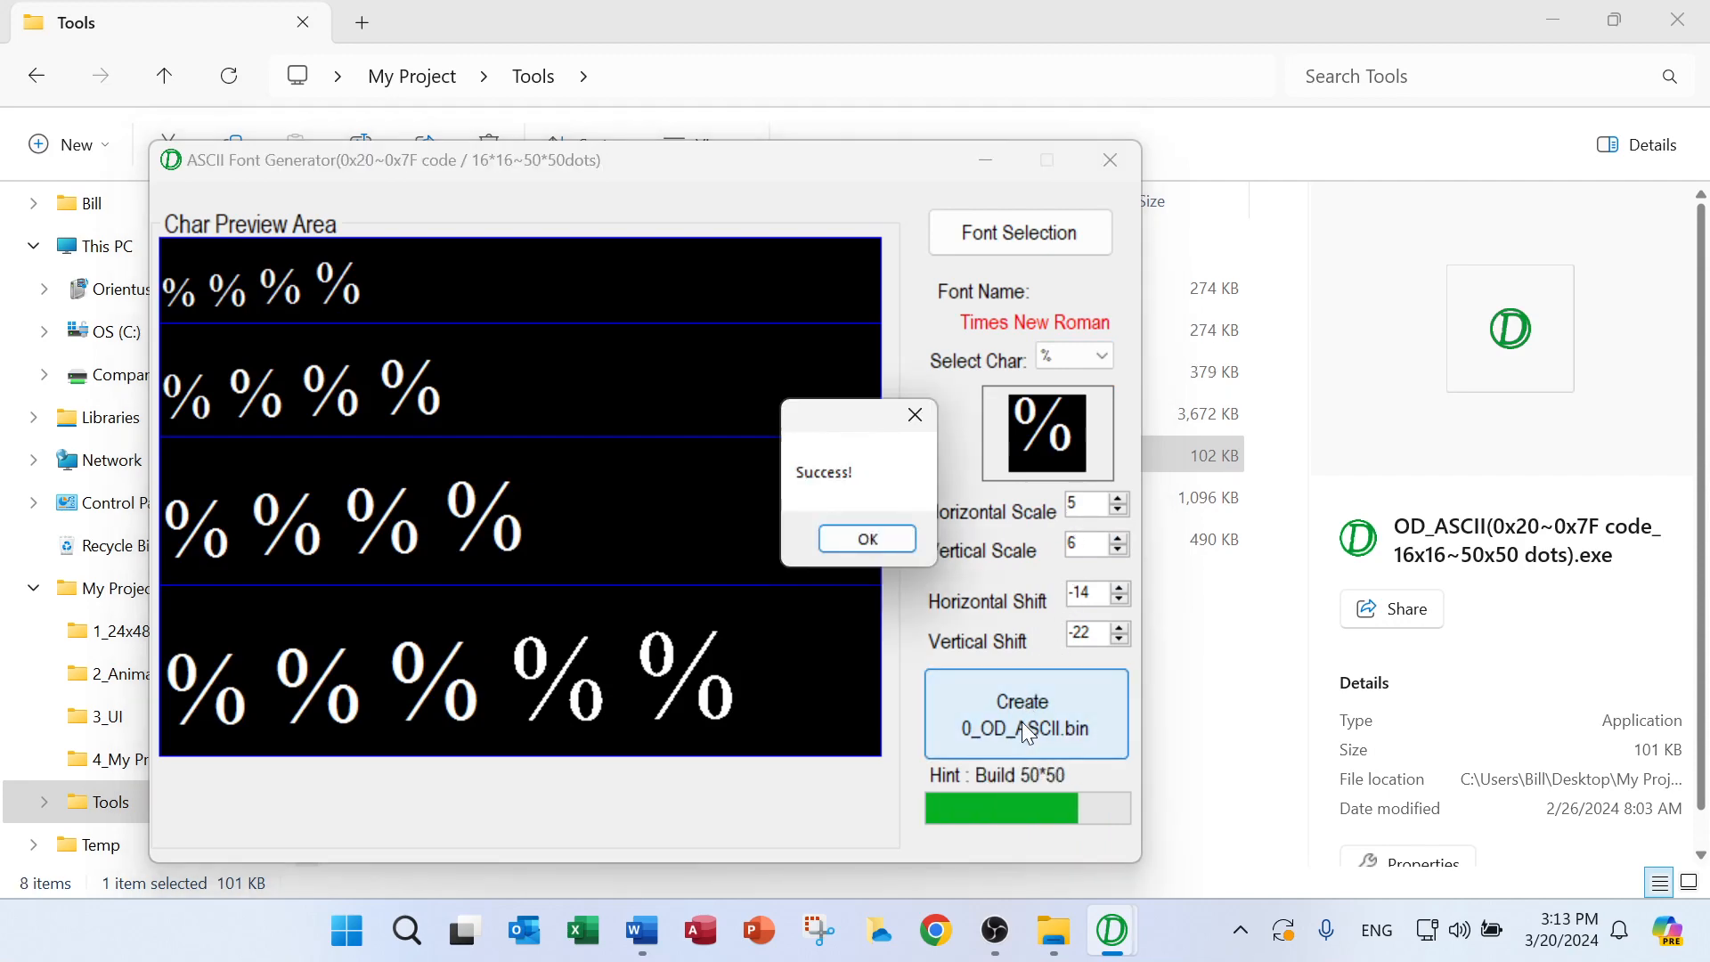
pyautogui.click(992, 158)
# Rename the newly generated 0_OD_ASC.bin in the Tools folder as 1_ASC_Times_New_Roman.bin
pyautogui.click(435, 331)
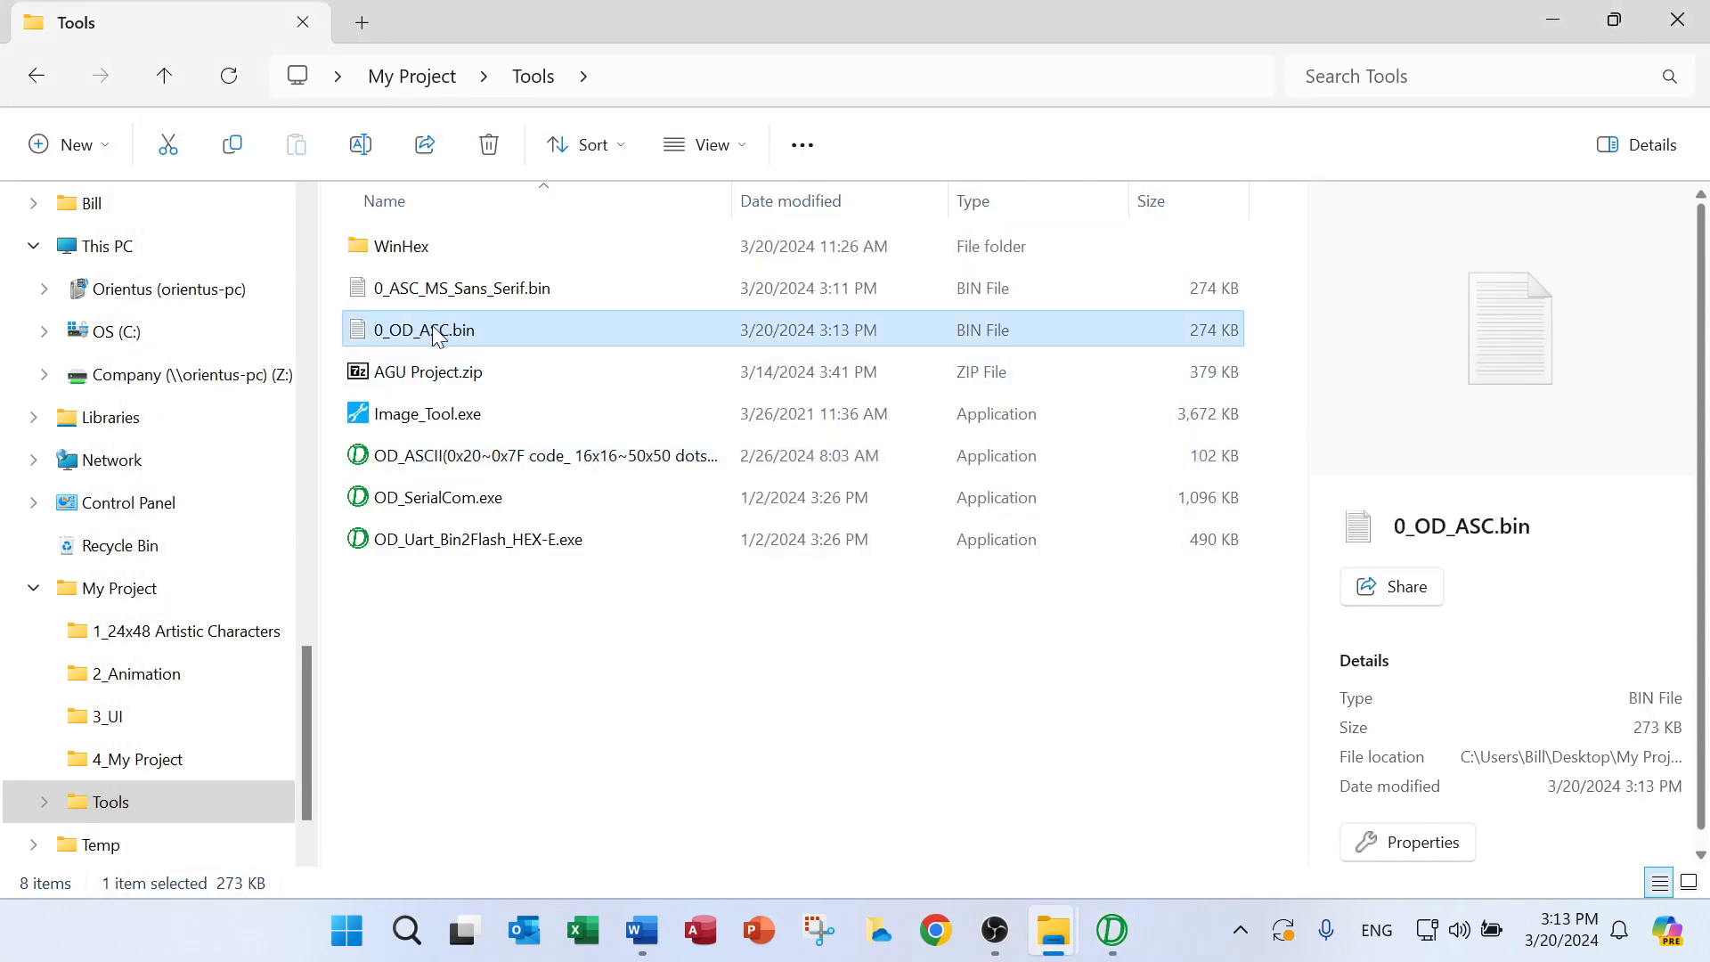
pyautogui.click(428, 328)
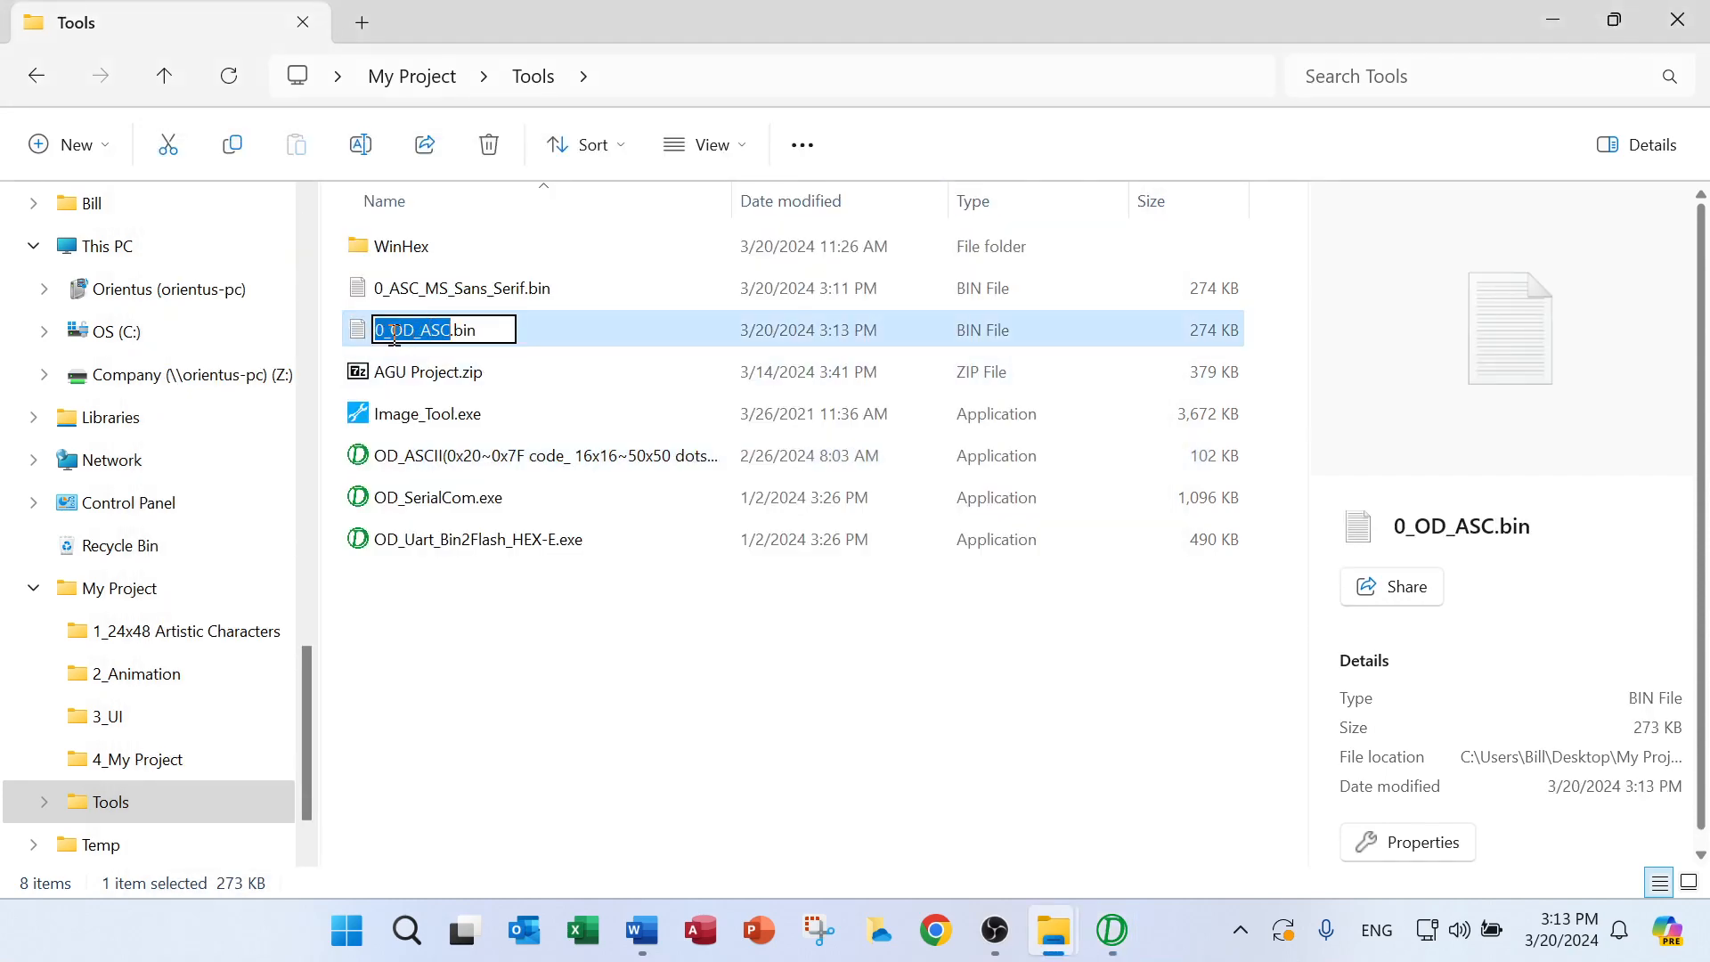
pyautogui.click(394, 332)
pyautogui.press('Delete')
pyautogui.press('Delete')
pyautogui.press('Delete')
pyautogui.press('Delete')
pyautogui.press('Delete')
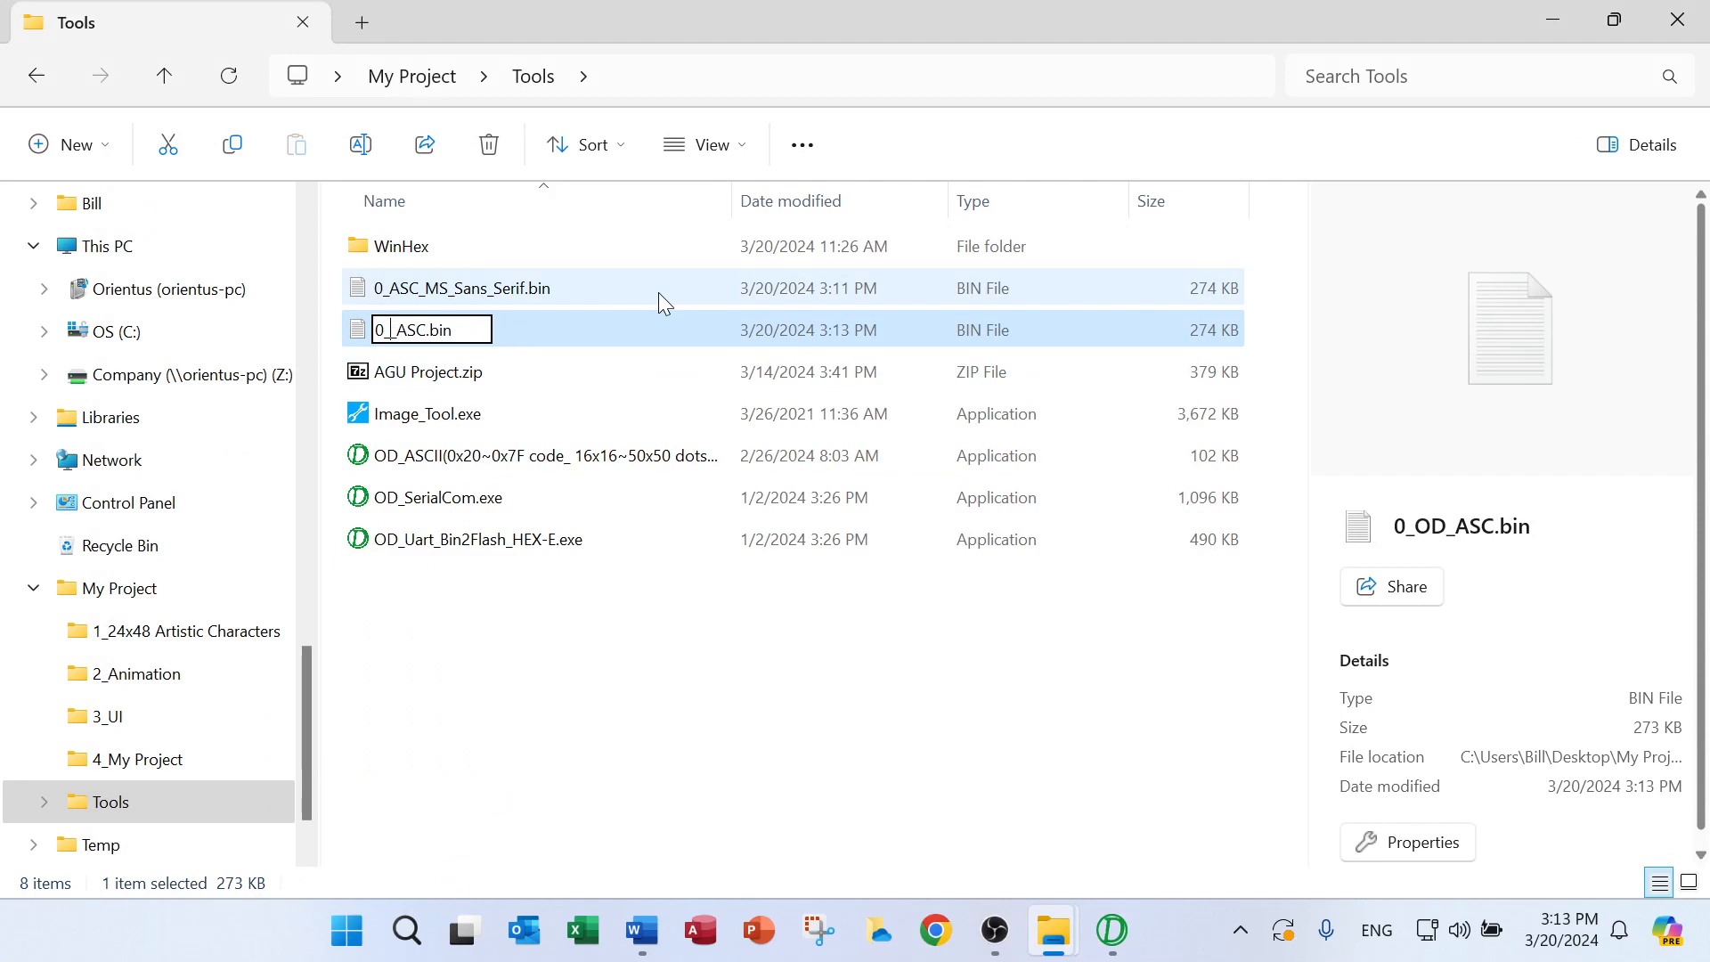
pyautogui.press('Delete')
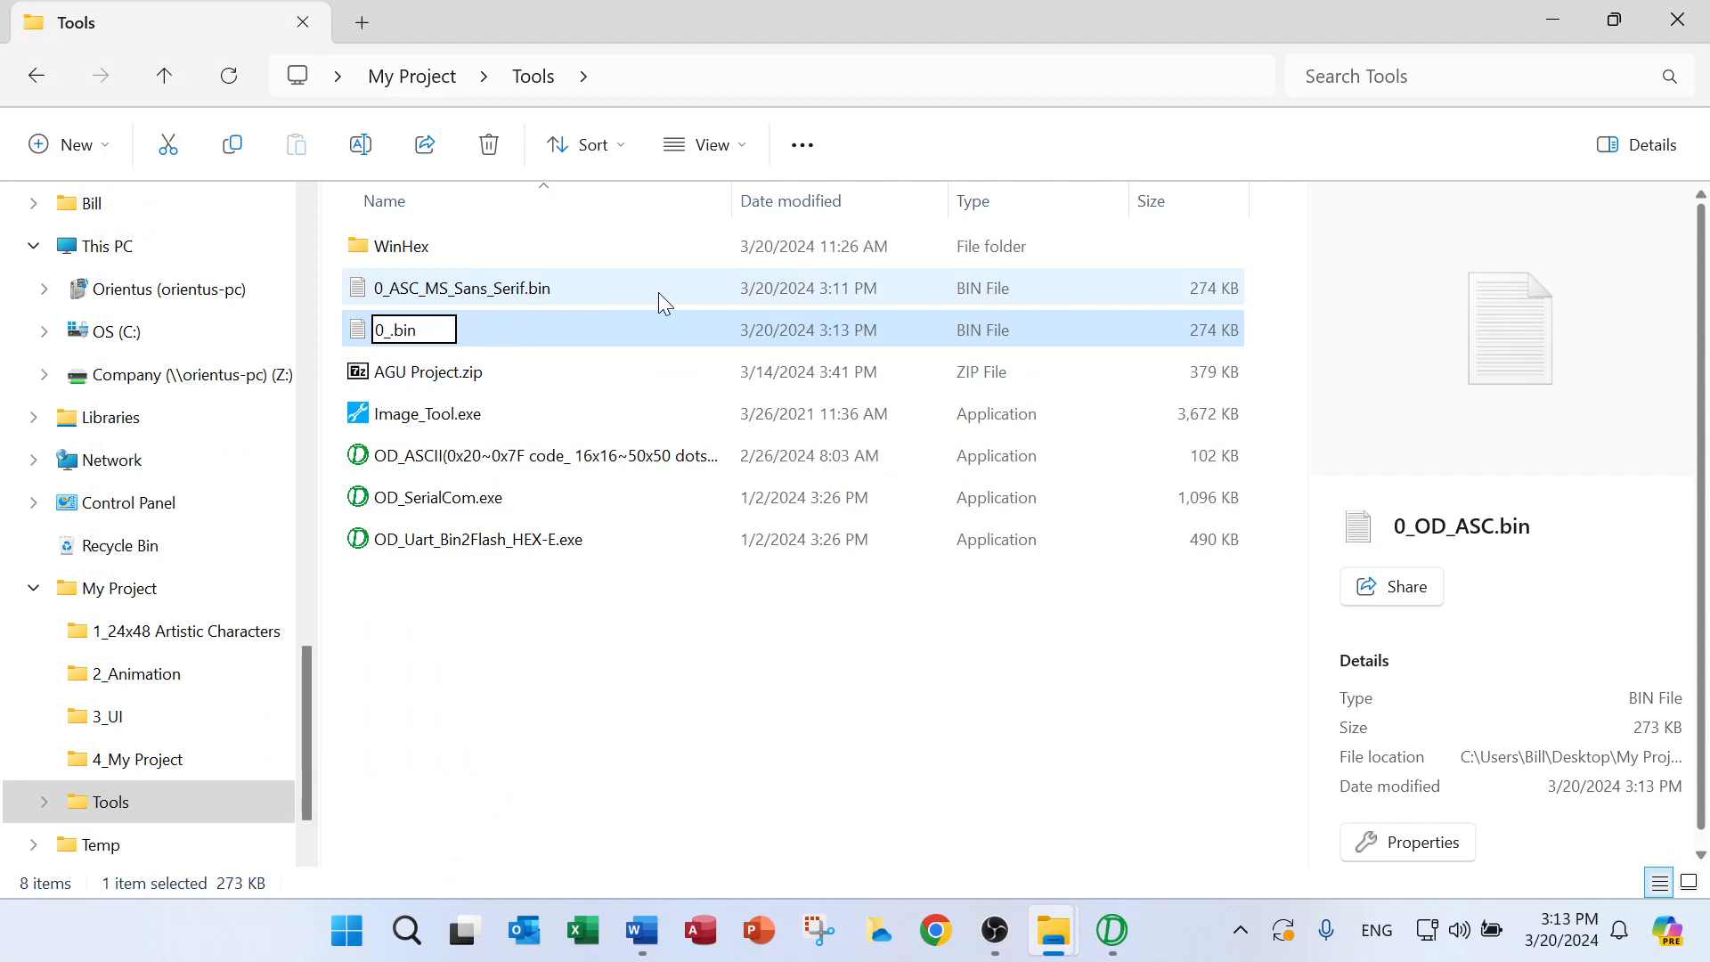
pyautogui.press('BackSpace')
pyautogui.press('BackSpace')
pyautogui.write('1')
pyautogui.write('_')
pyautogui.write('ASC')
pyautogui.write('_Times')
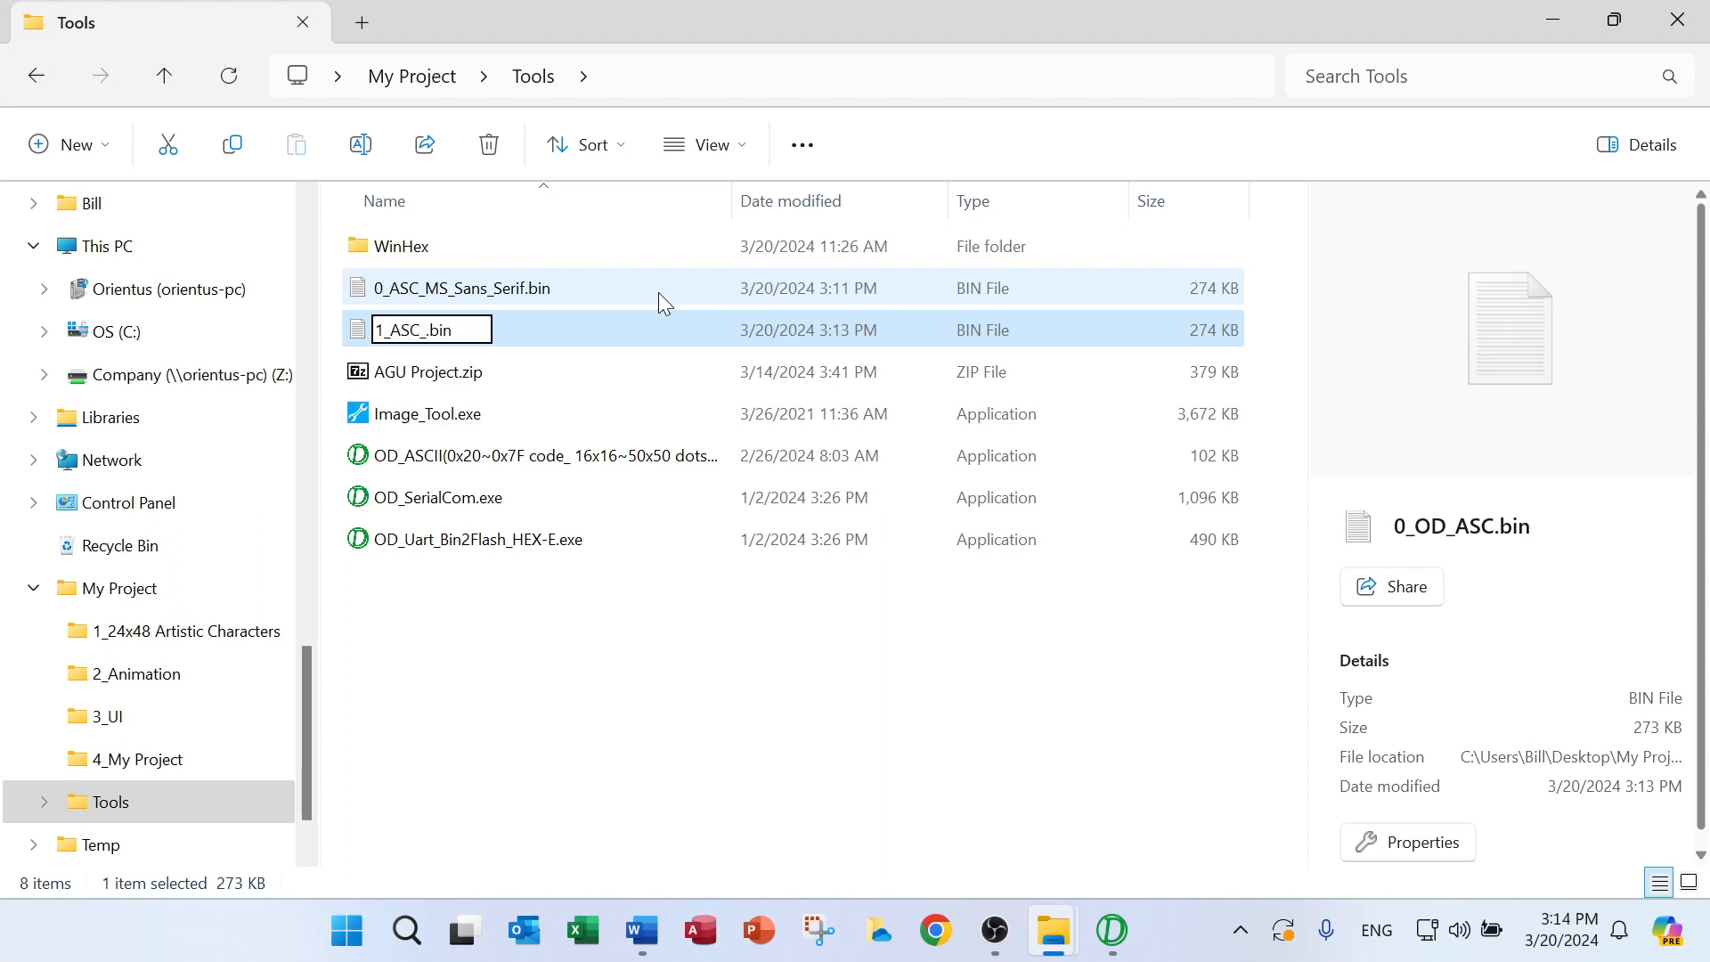
pyautogui.write('_Ne')
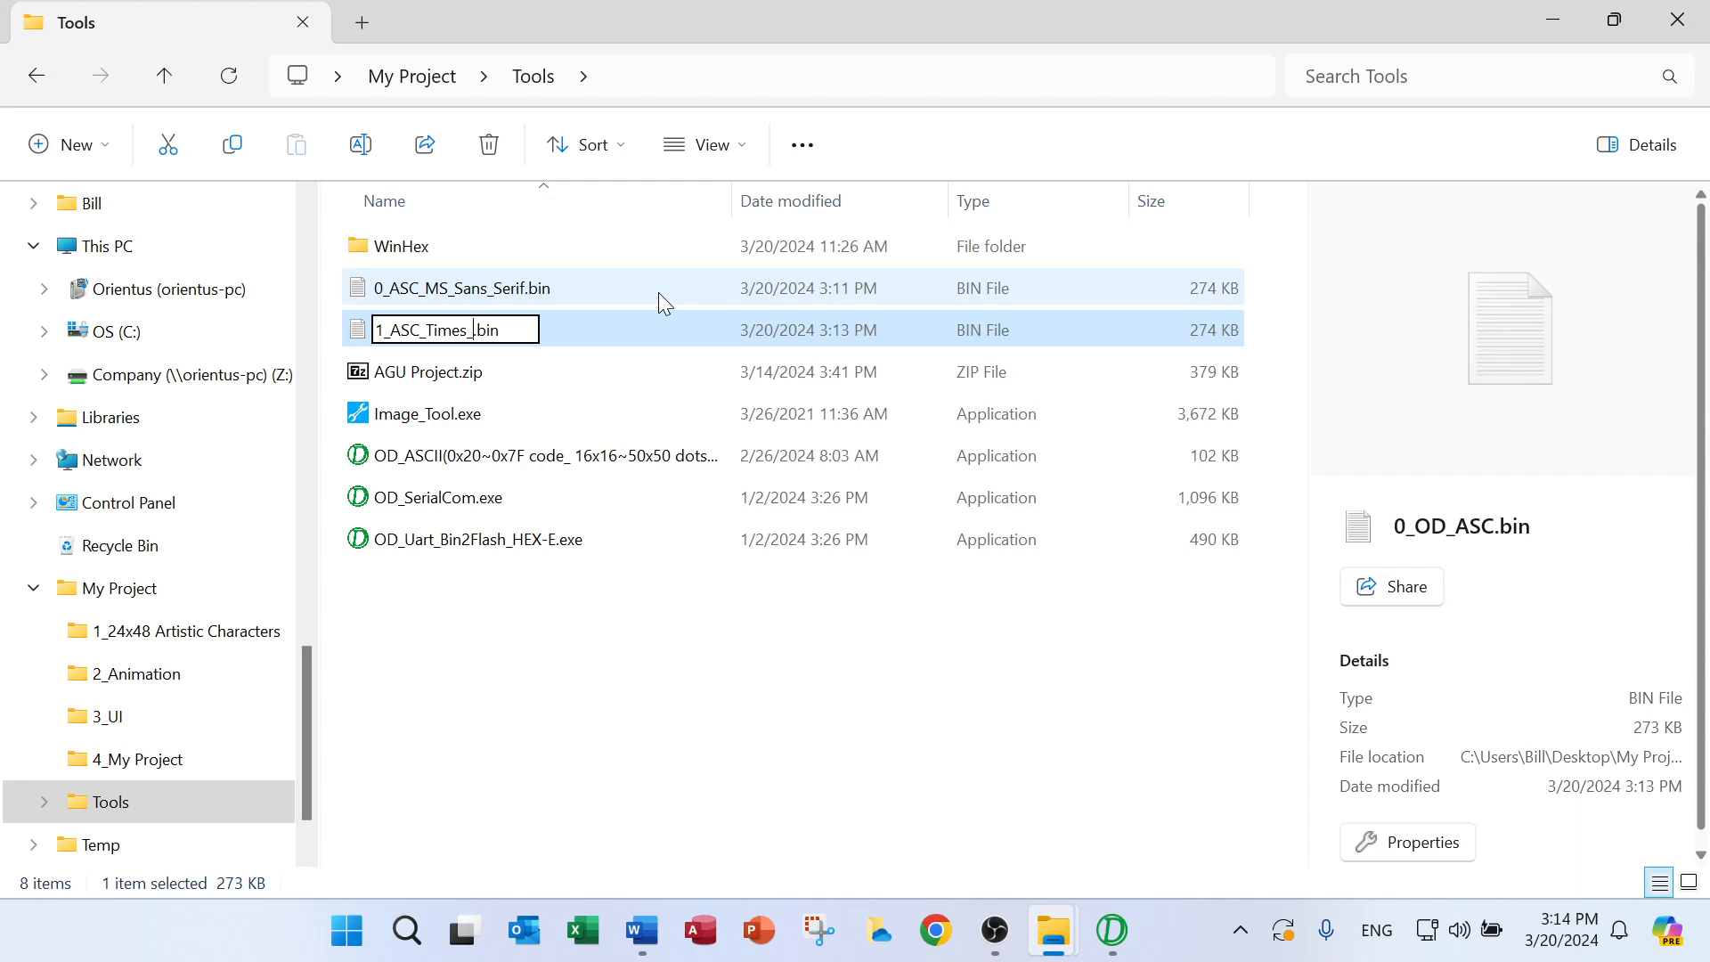
pyautogui.write('w_R')
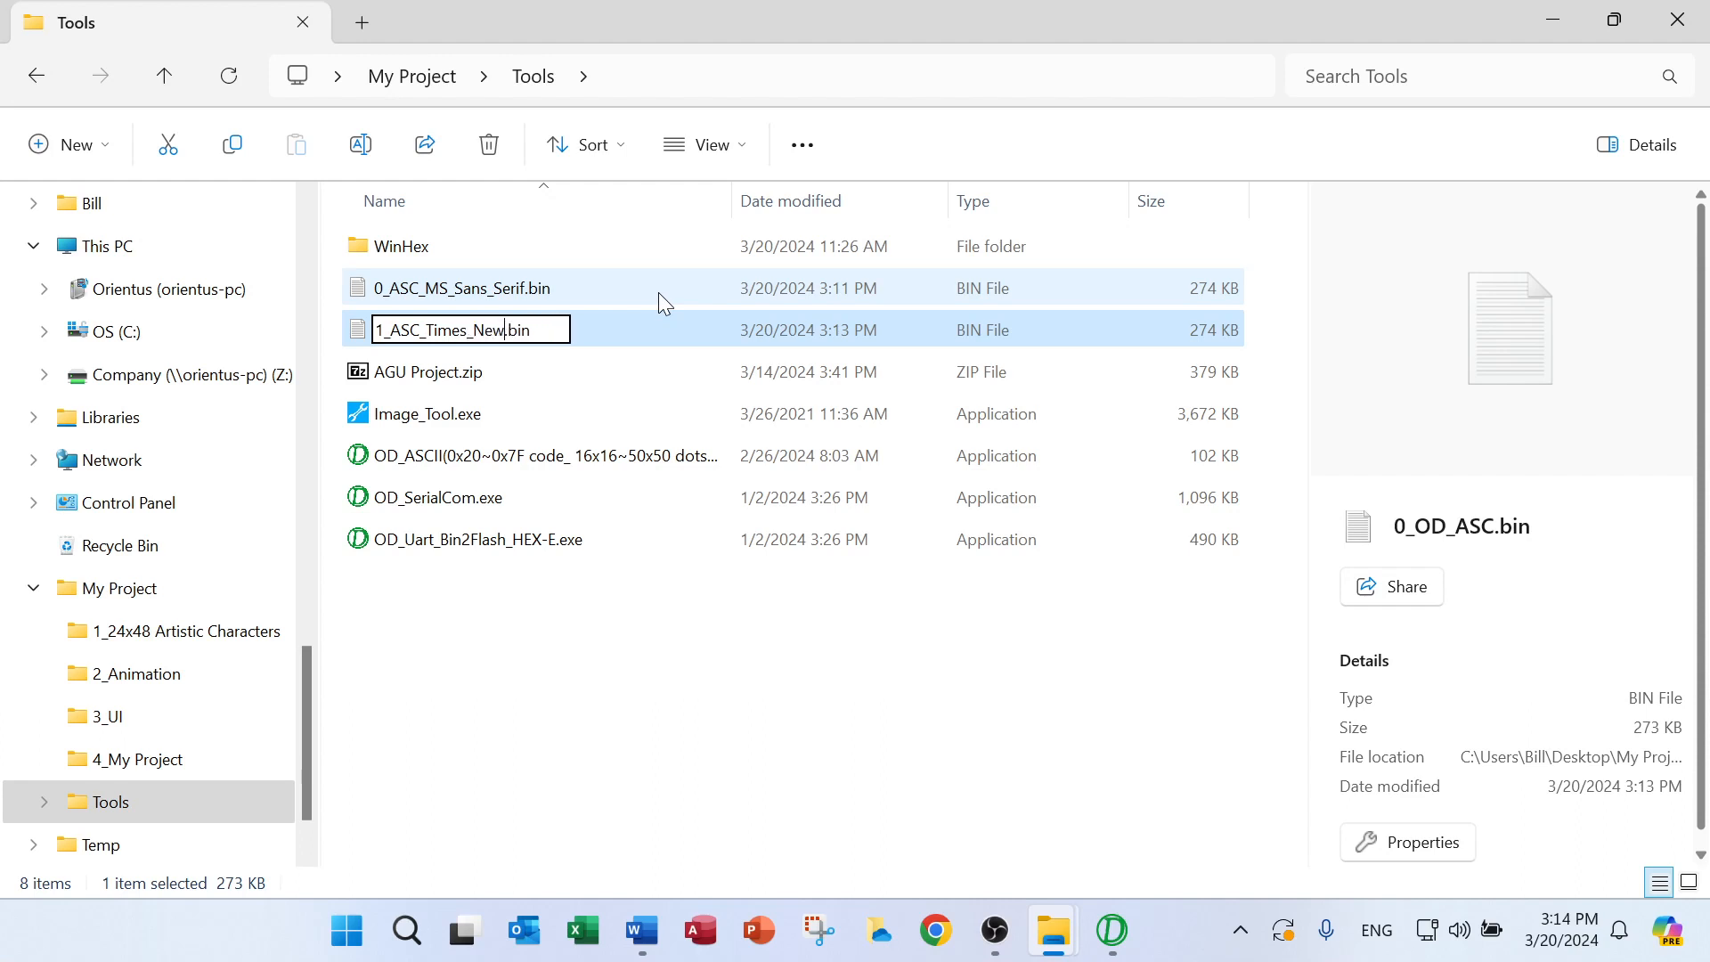
pyautogui.write('oman')
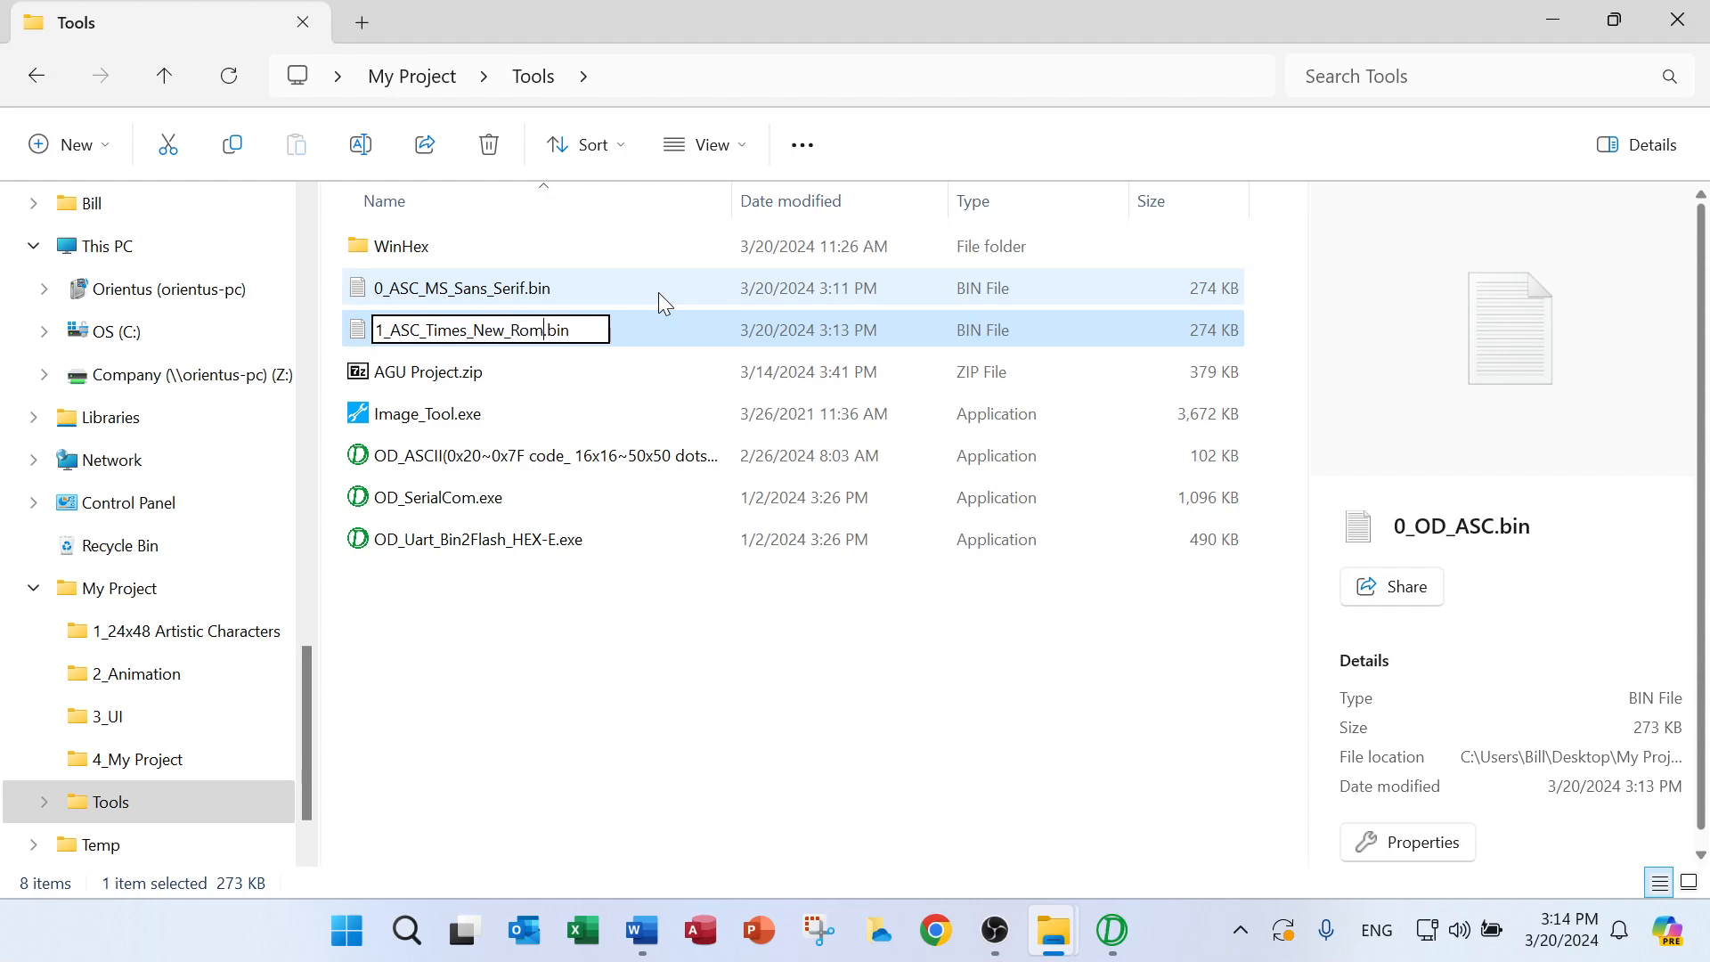
pyautogui.click(607, 400)
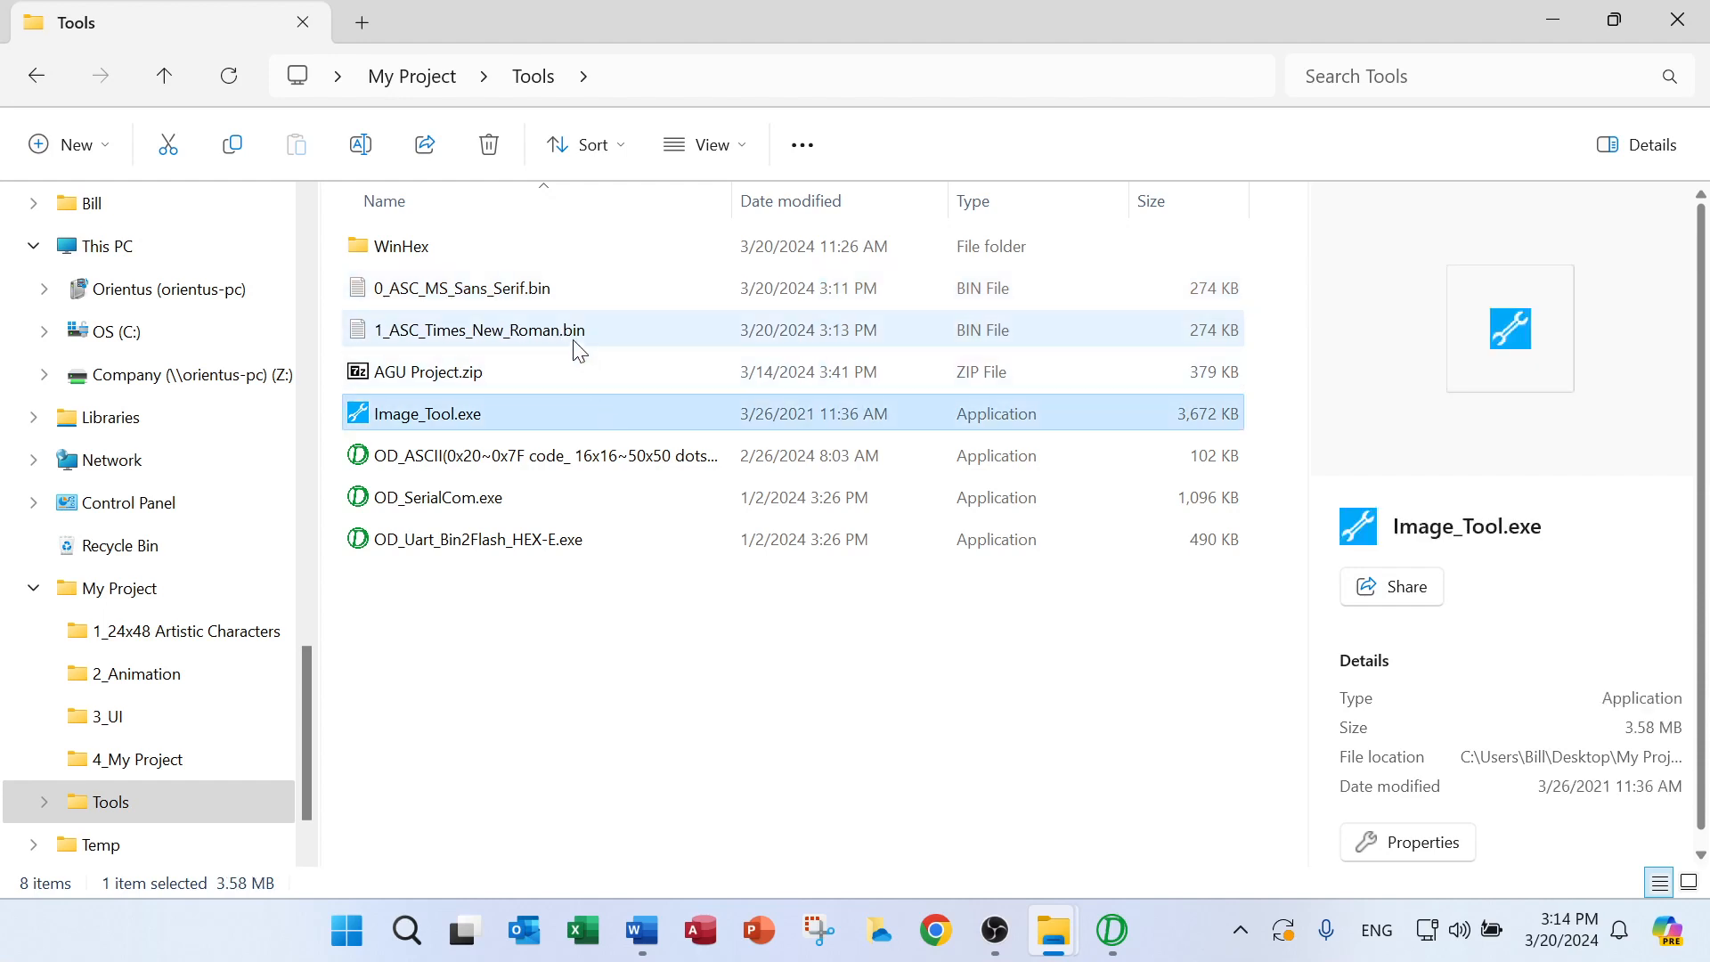
# Return to the ASCII Font Generator, set the vertical scale to 7 and choose Arial Narrow as the font
pyautogui.click(1112, 931)
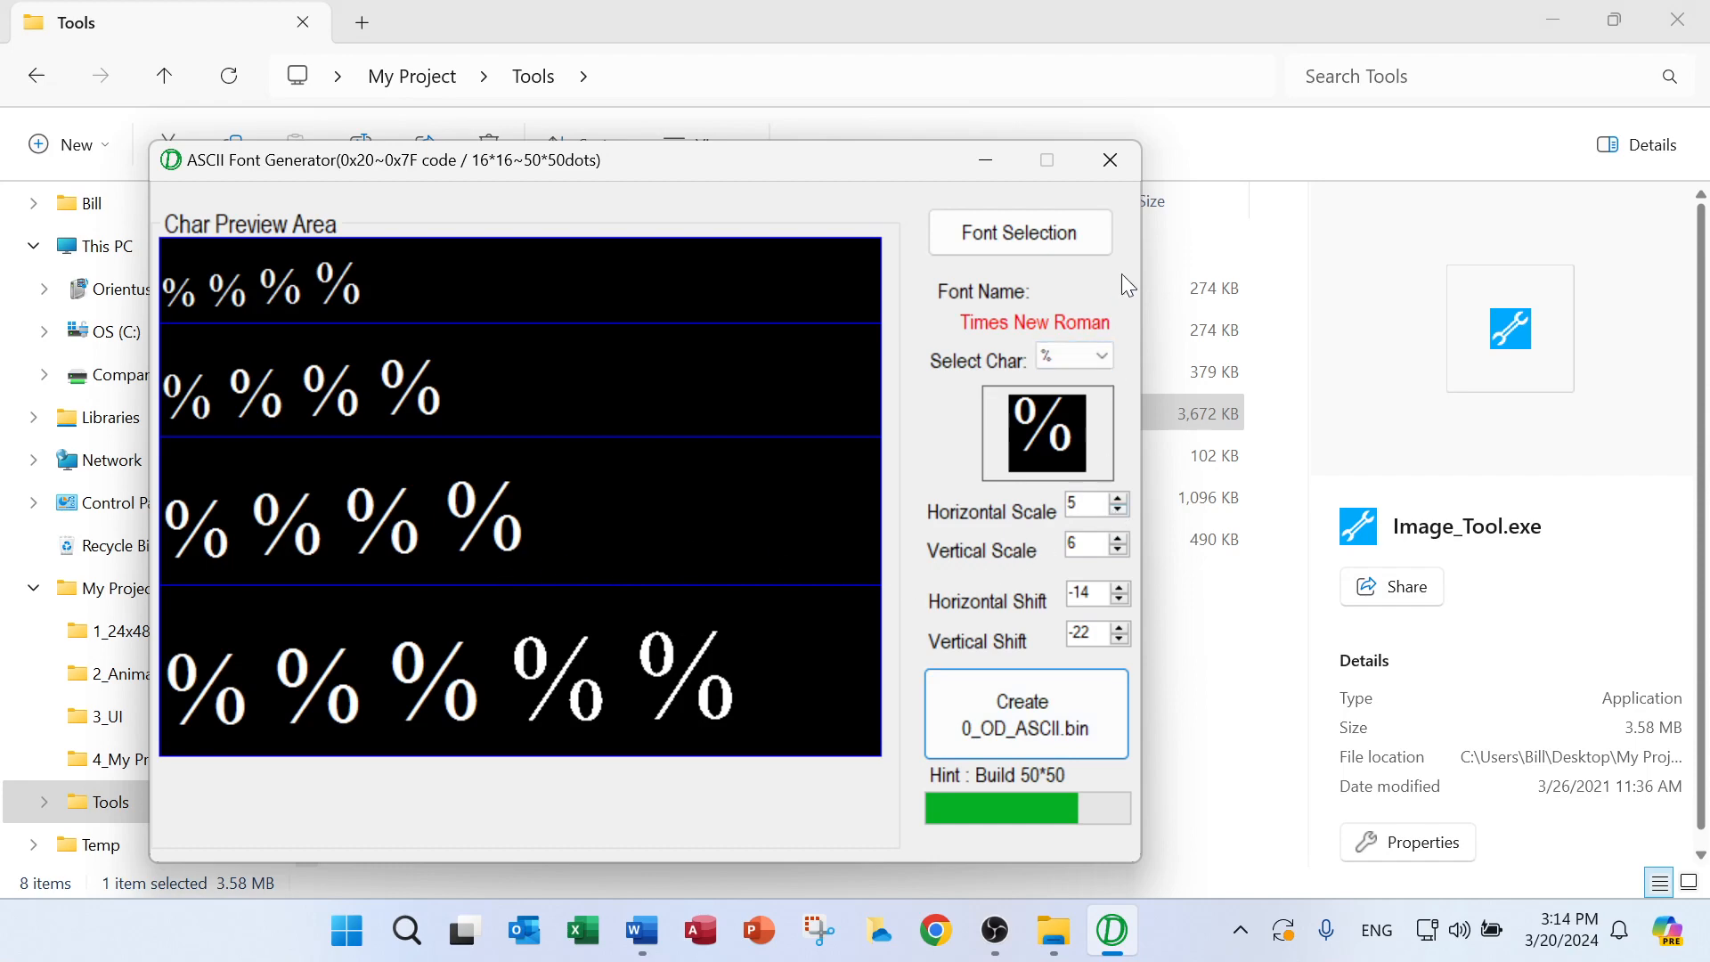
pyautogui.click(1119, 537)
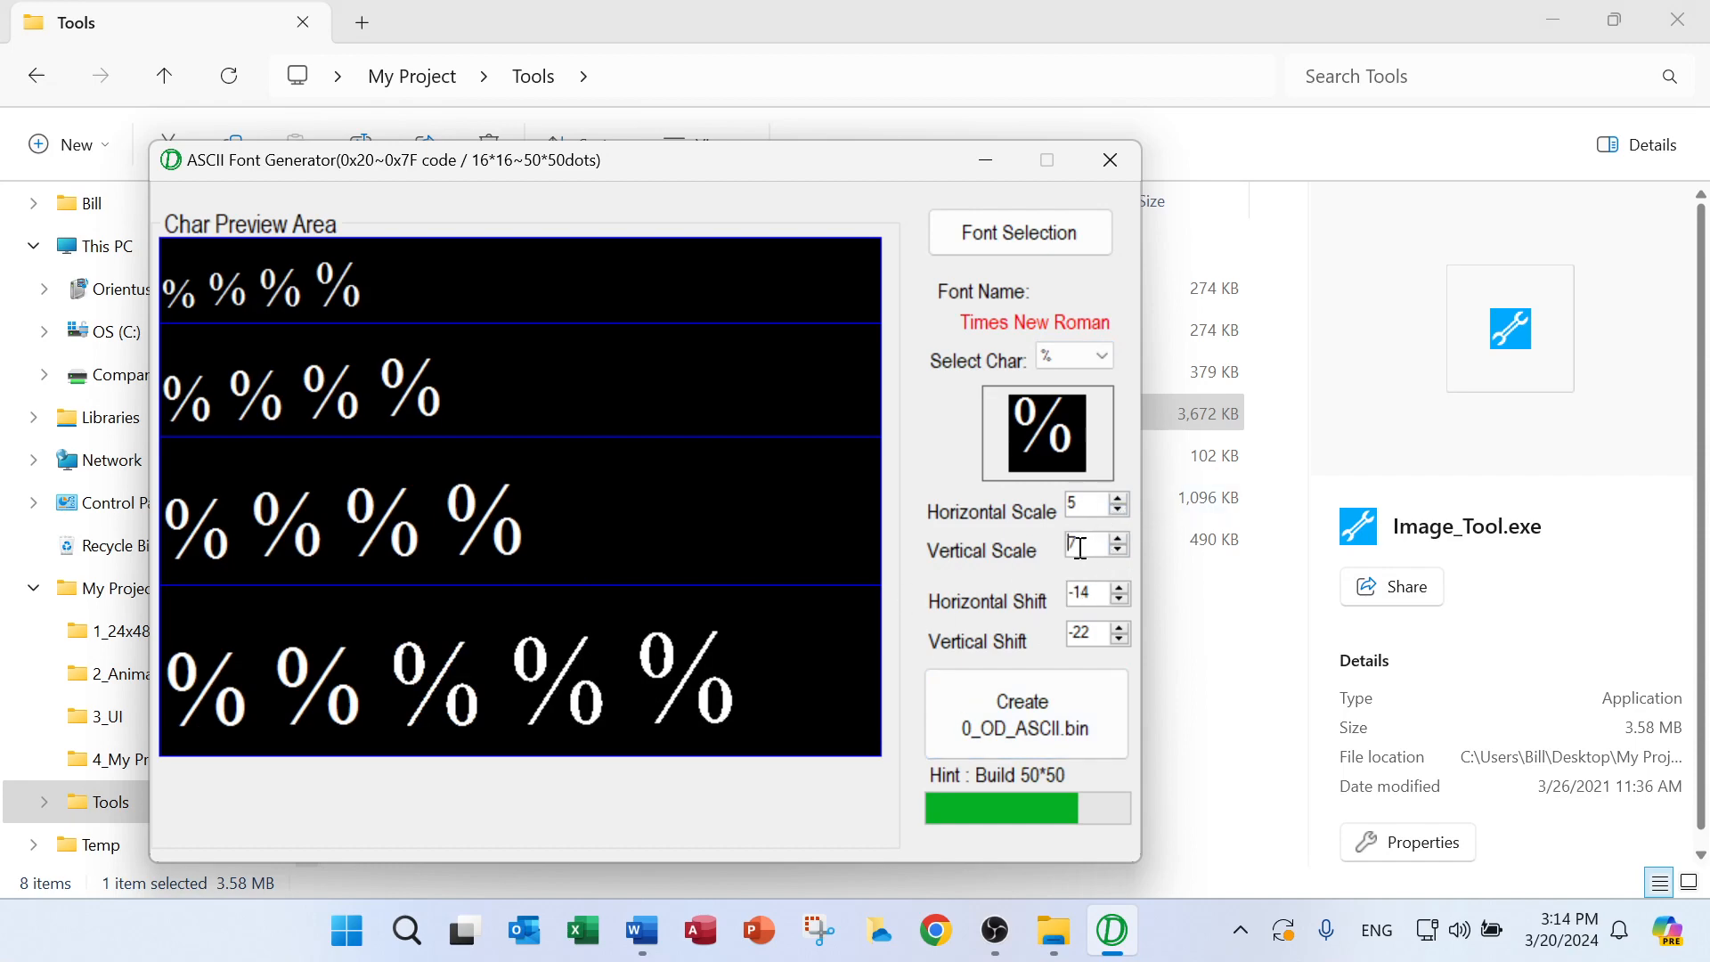
pyautogui.click(1057, 239)
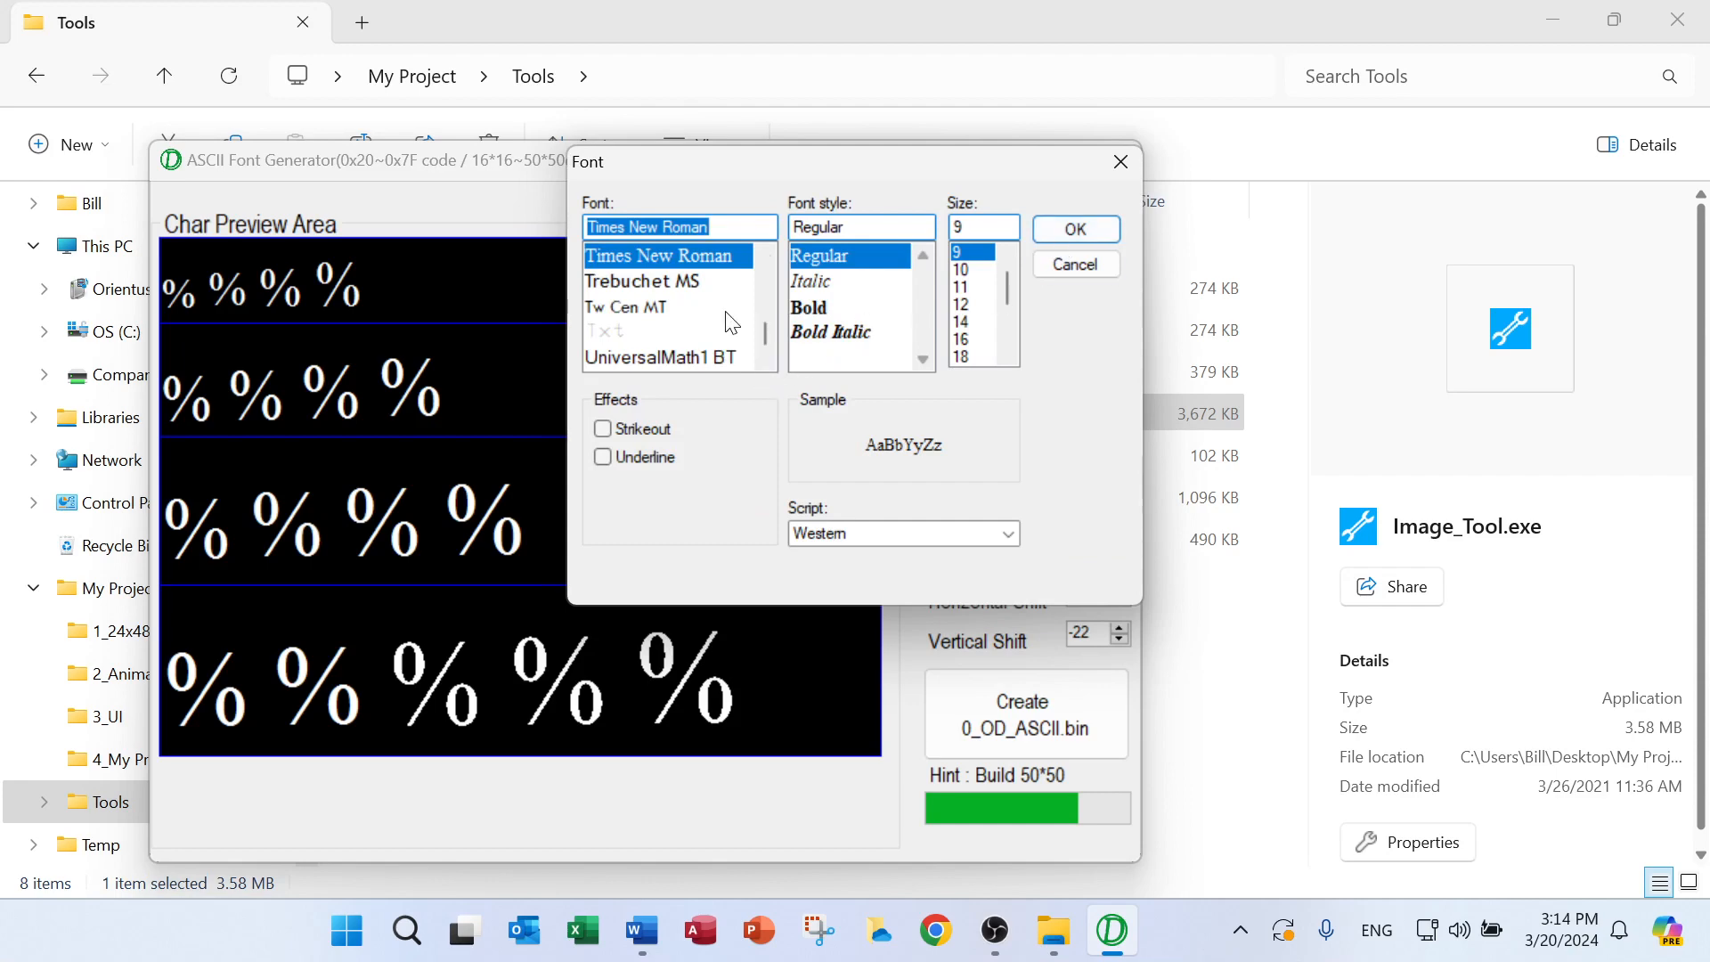
pyautogui.moveTo(772, 338); pyautogui.dragTo(771, 272)
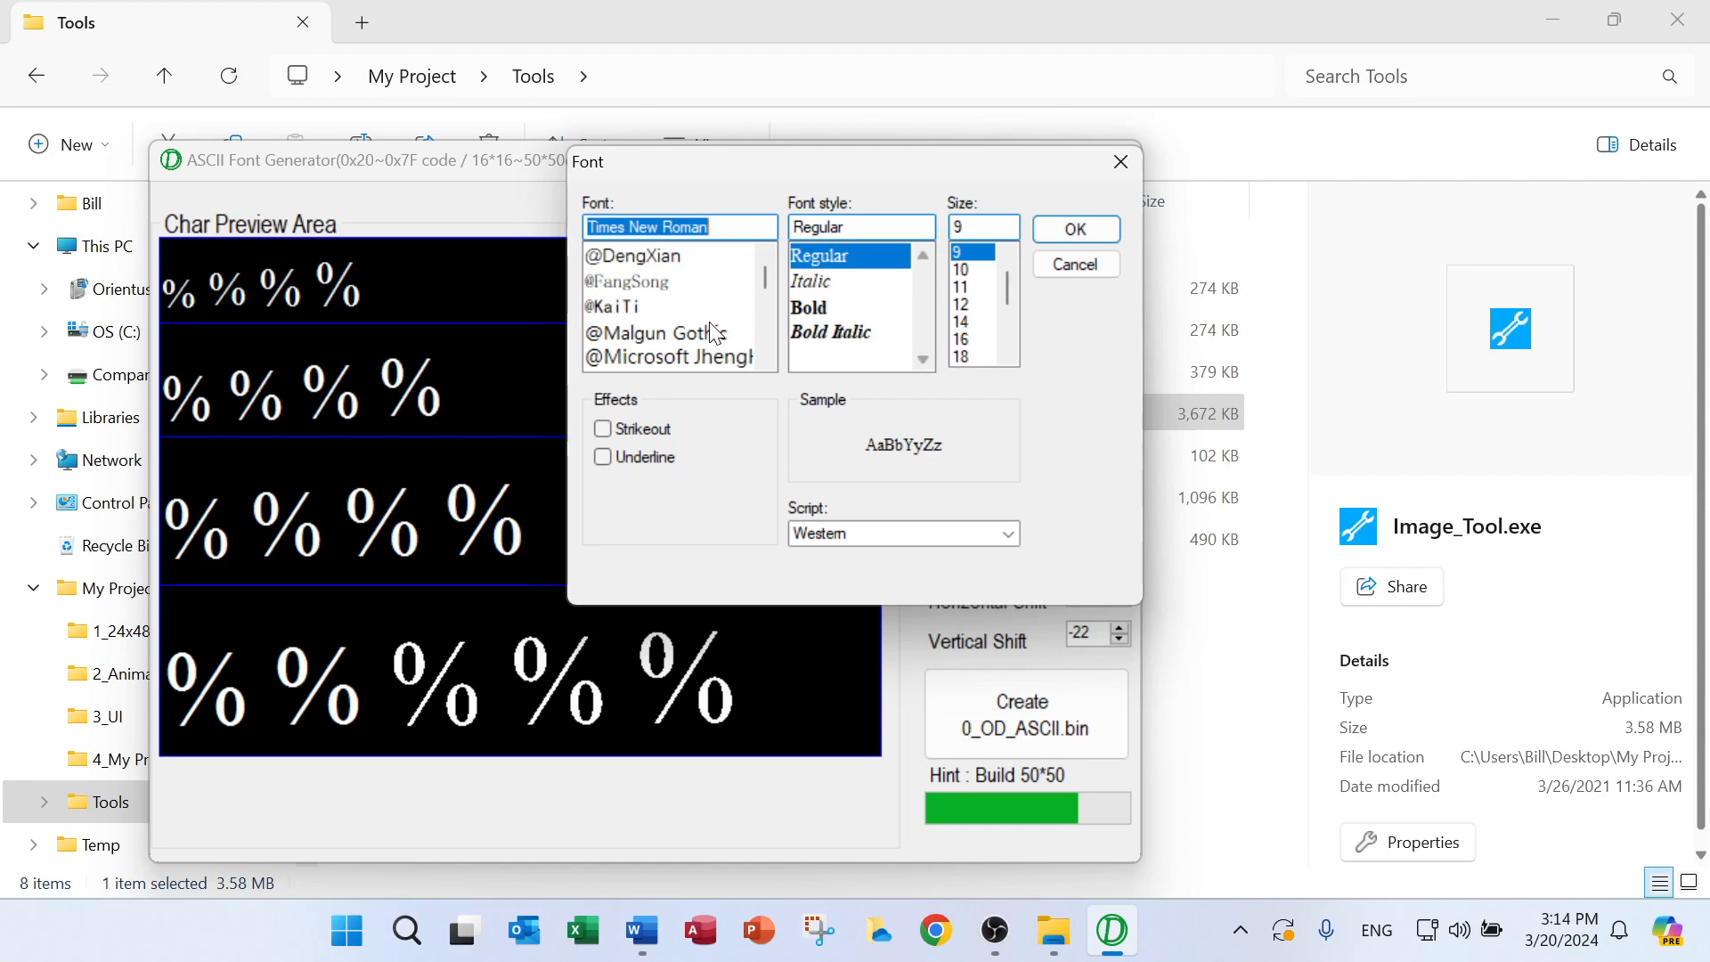
pyautogui.scroll(-6, 713, 332)
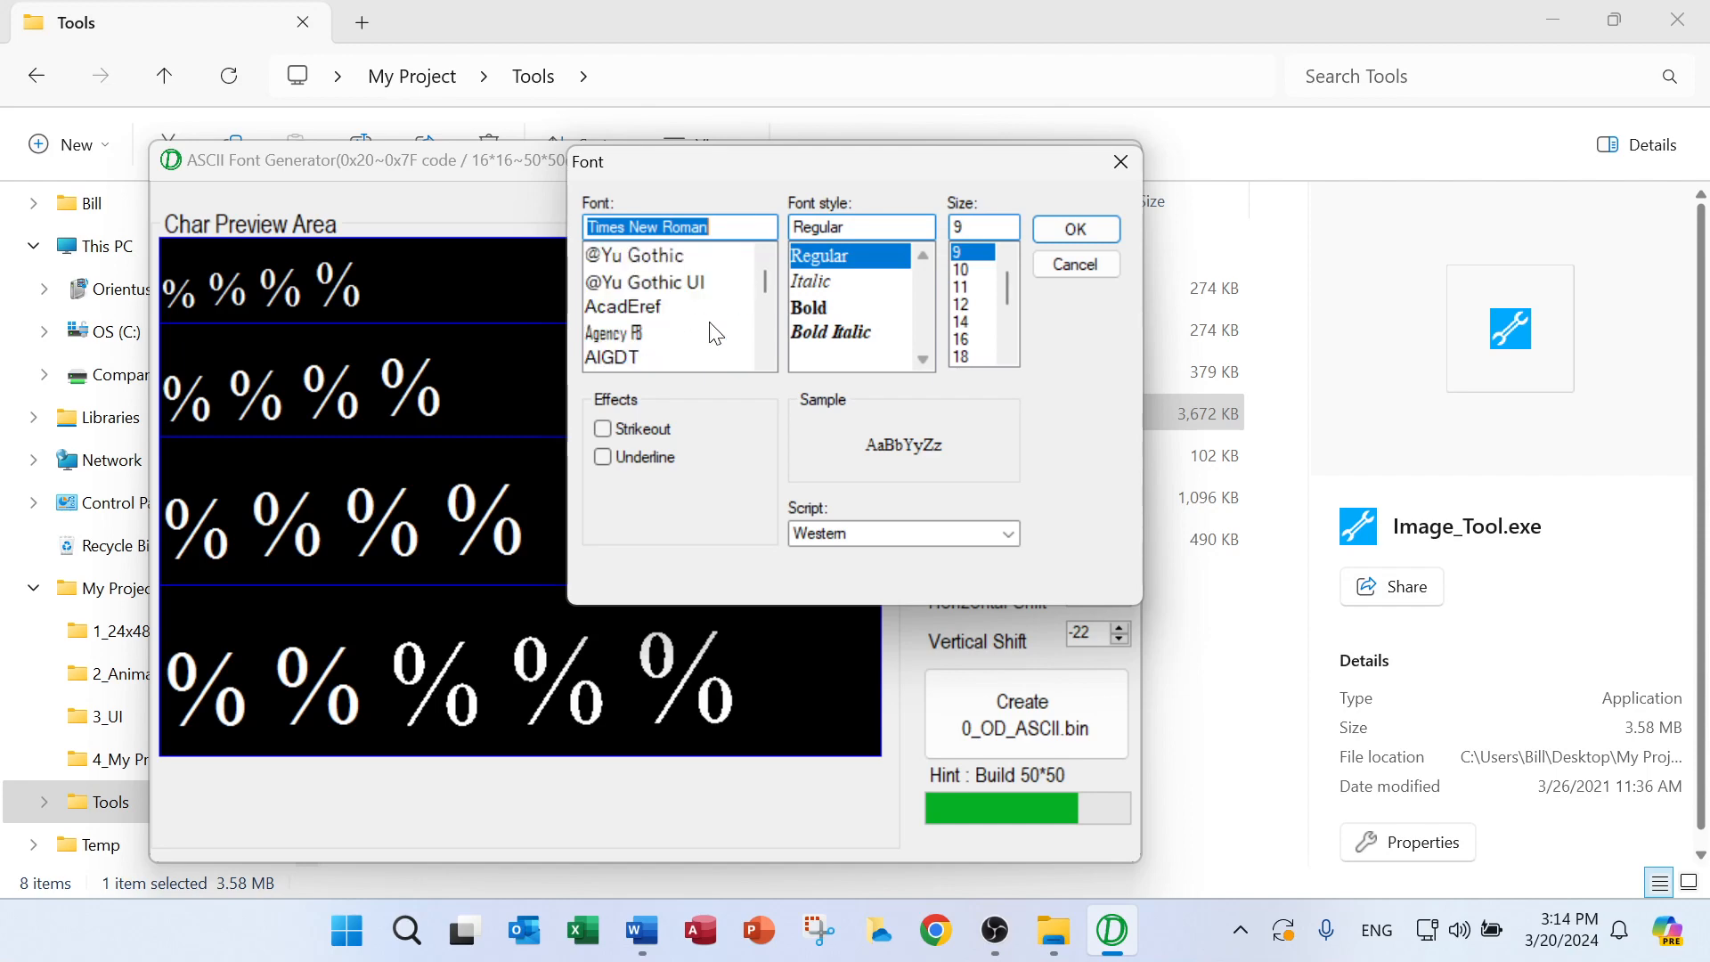
pyautogui.scroll(-2, 708, 332)
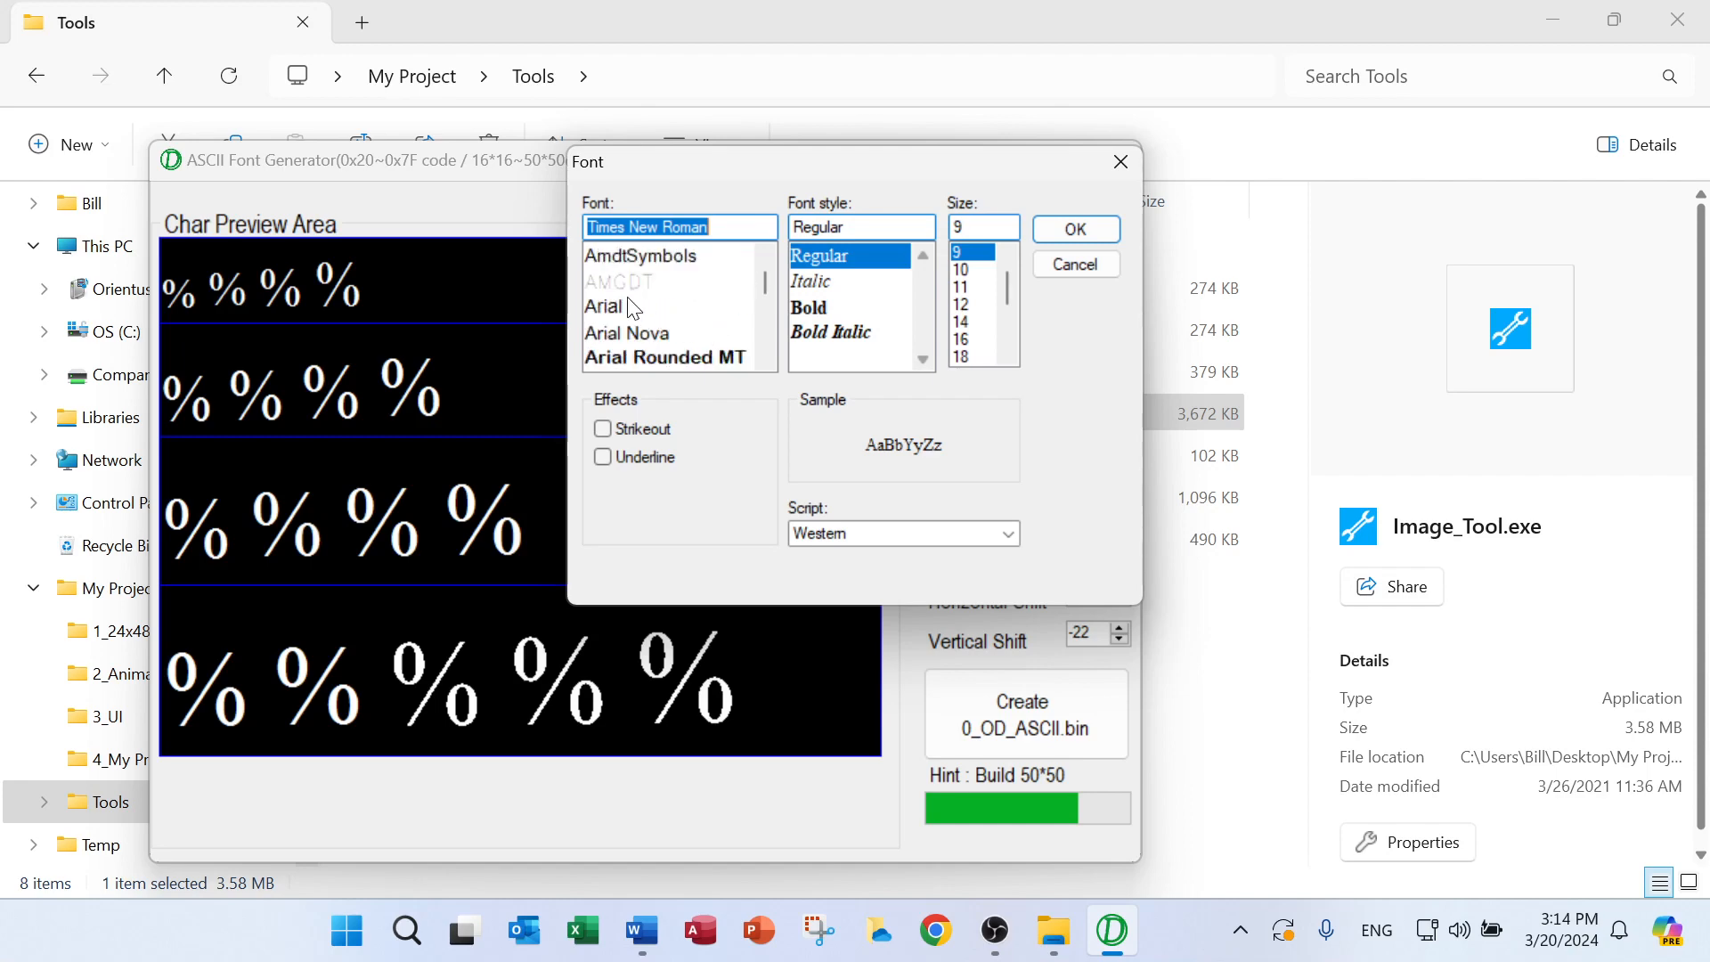
pyautogui.click(605, 307)
pyautogui.click(1082, 228)
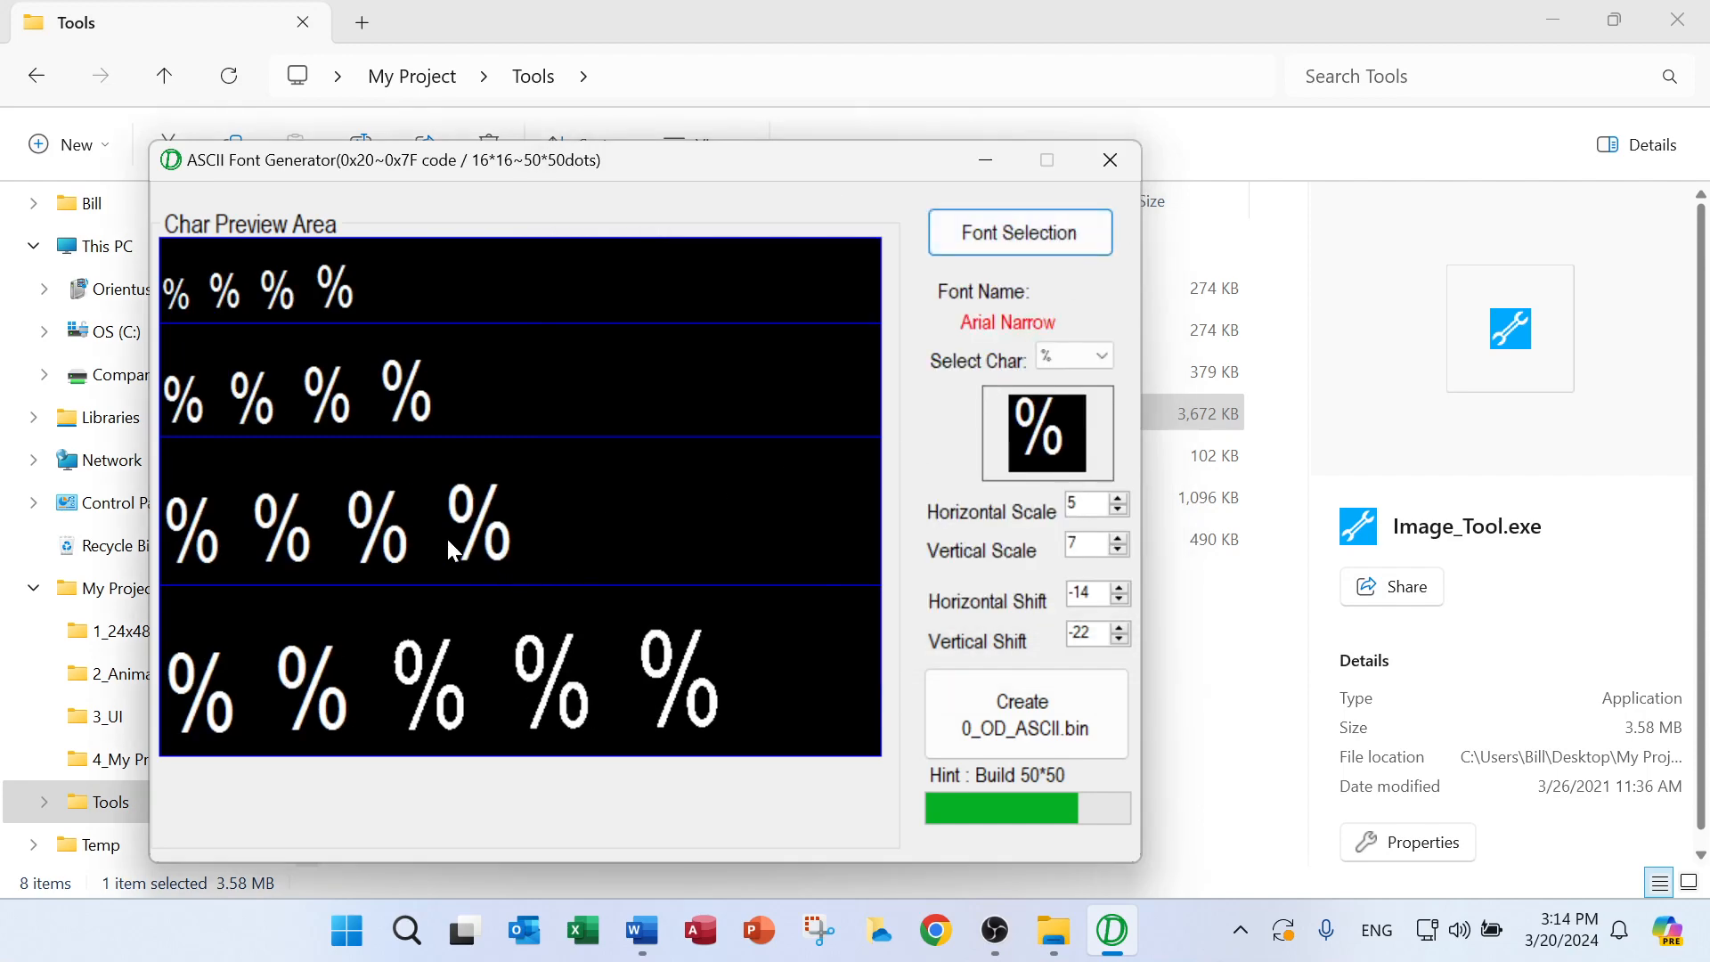
# Preview the character @ in Arial Narrow
pyautogui.click(1101, 358)
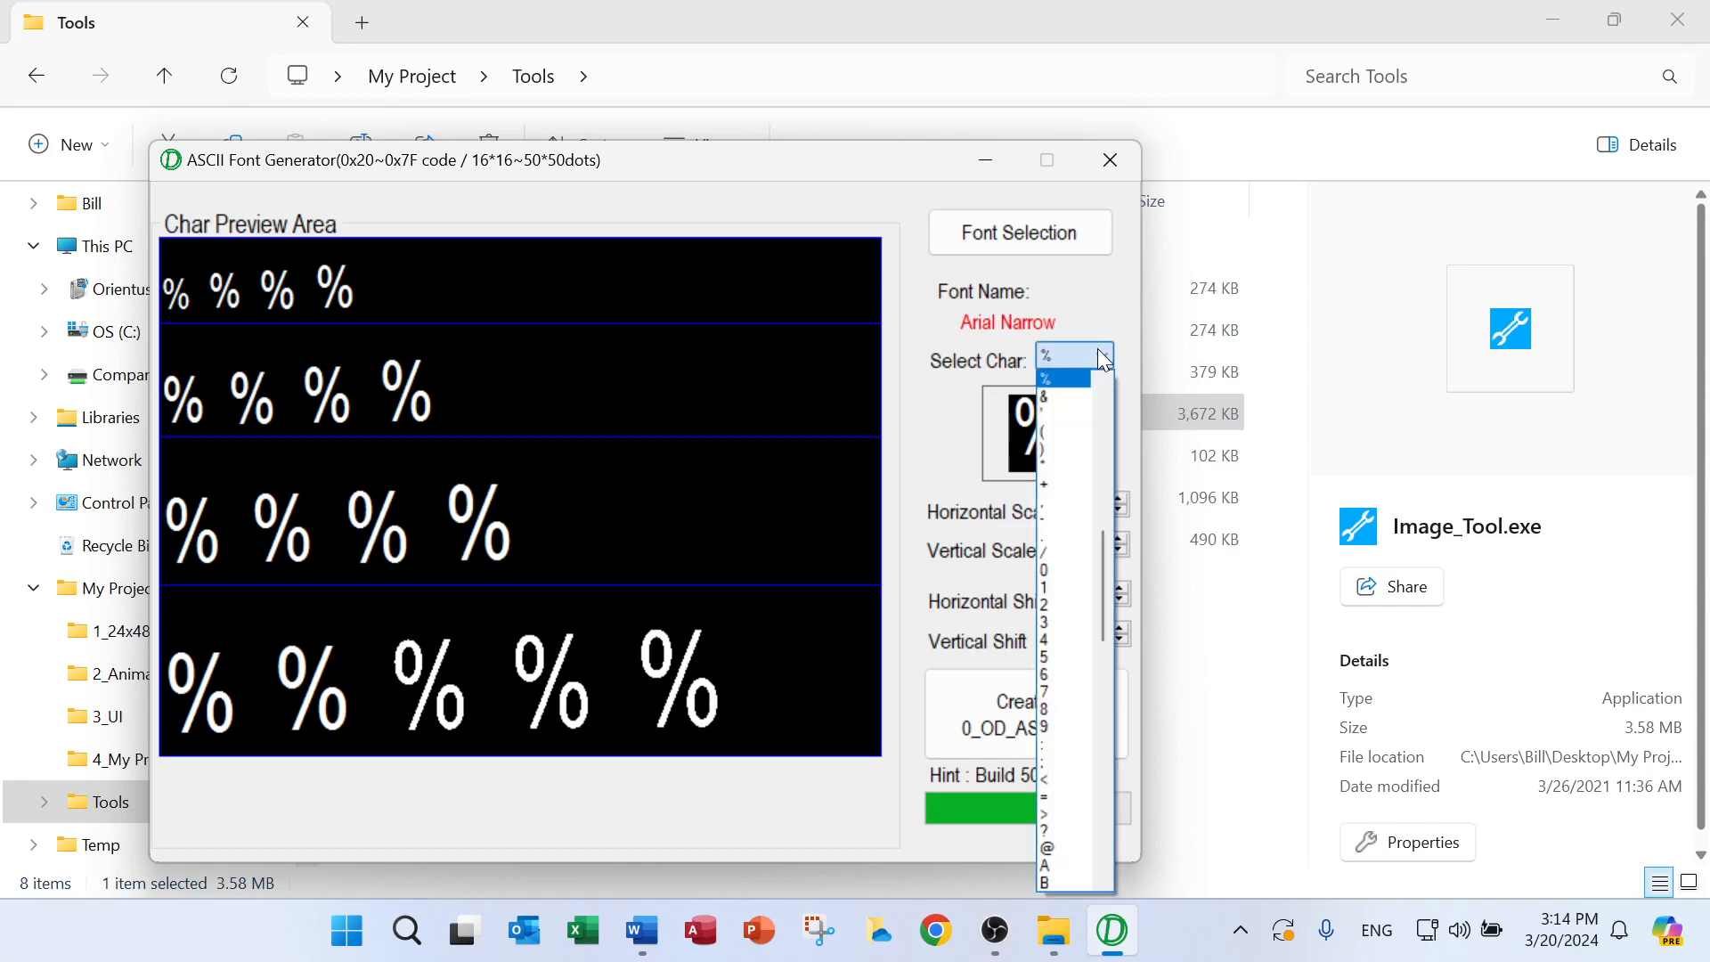
pyautogui.moveTo(1103, 583); pyautogui.dragTo(1105, 597)
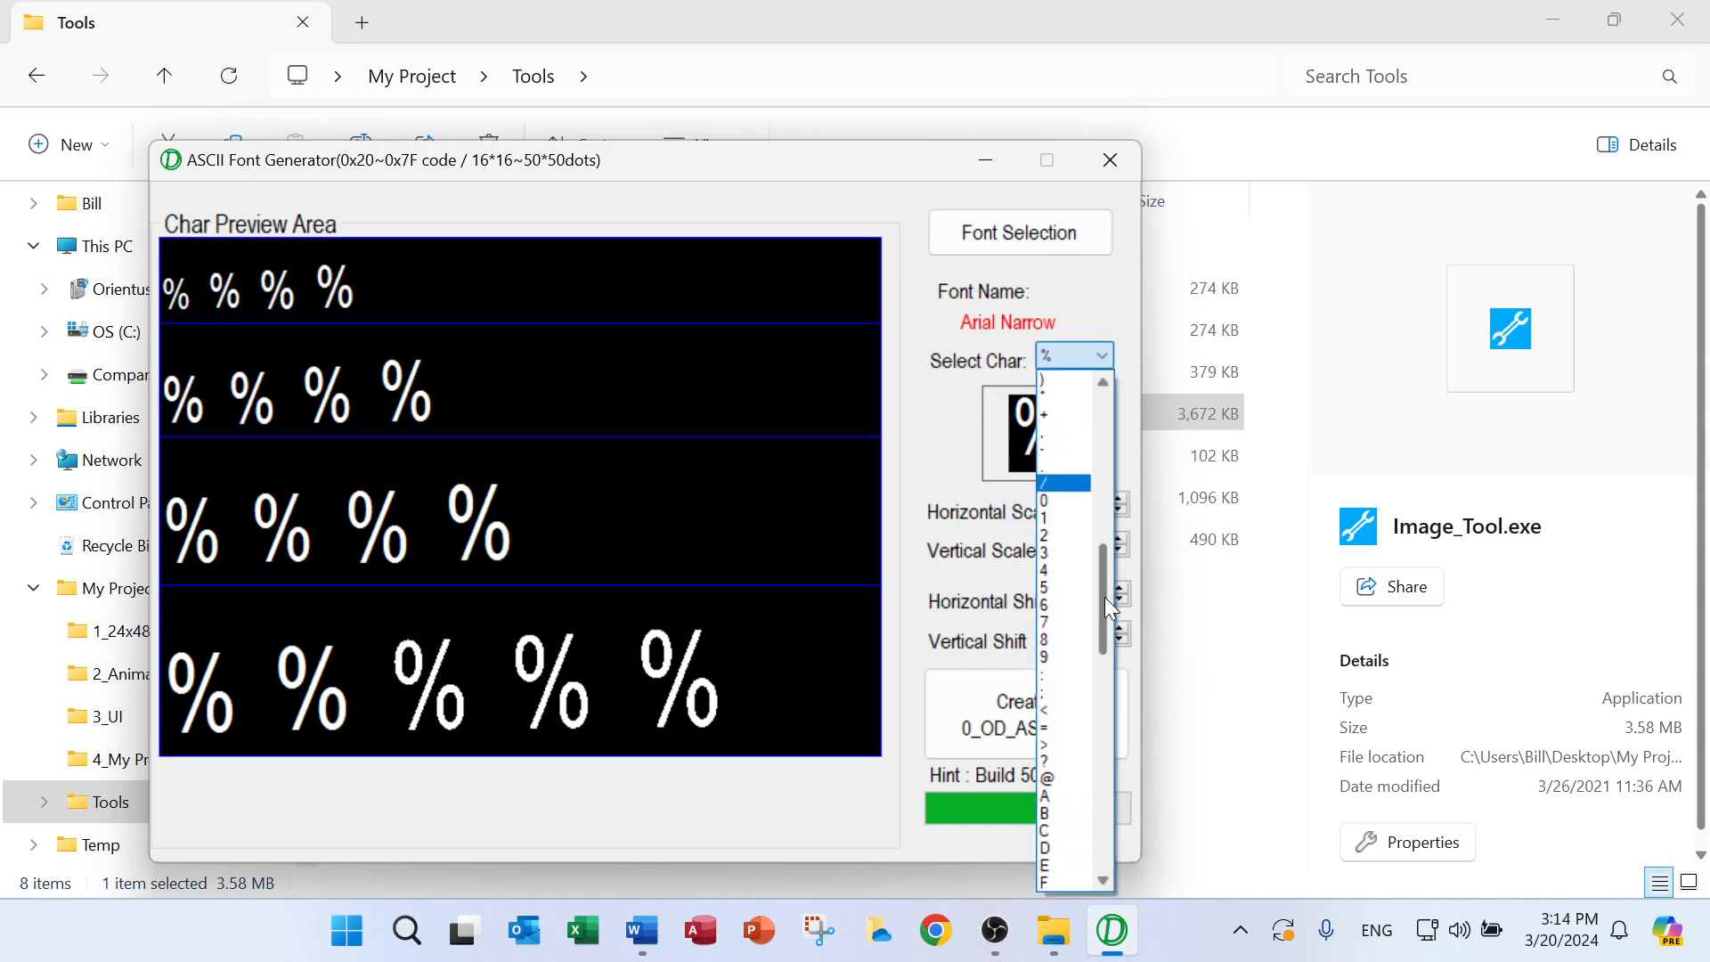
pyautogui.click(1071, 779)
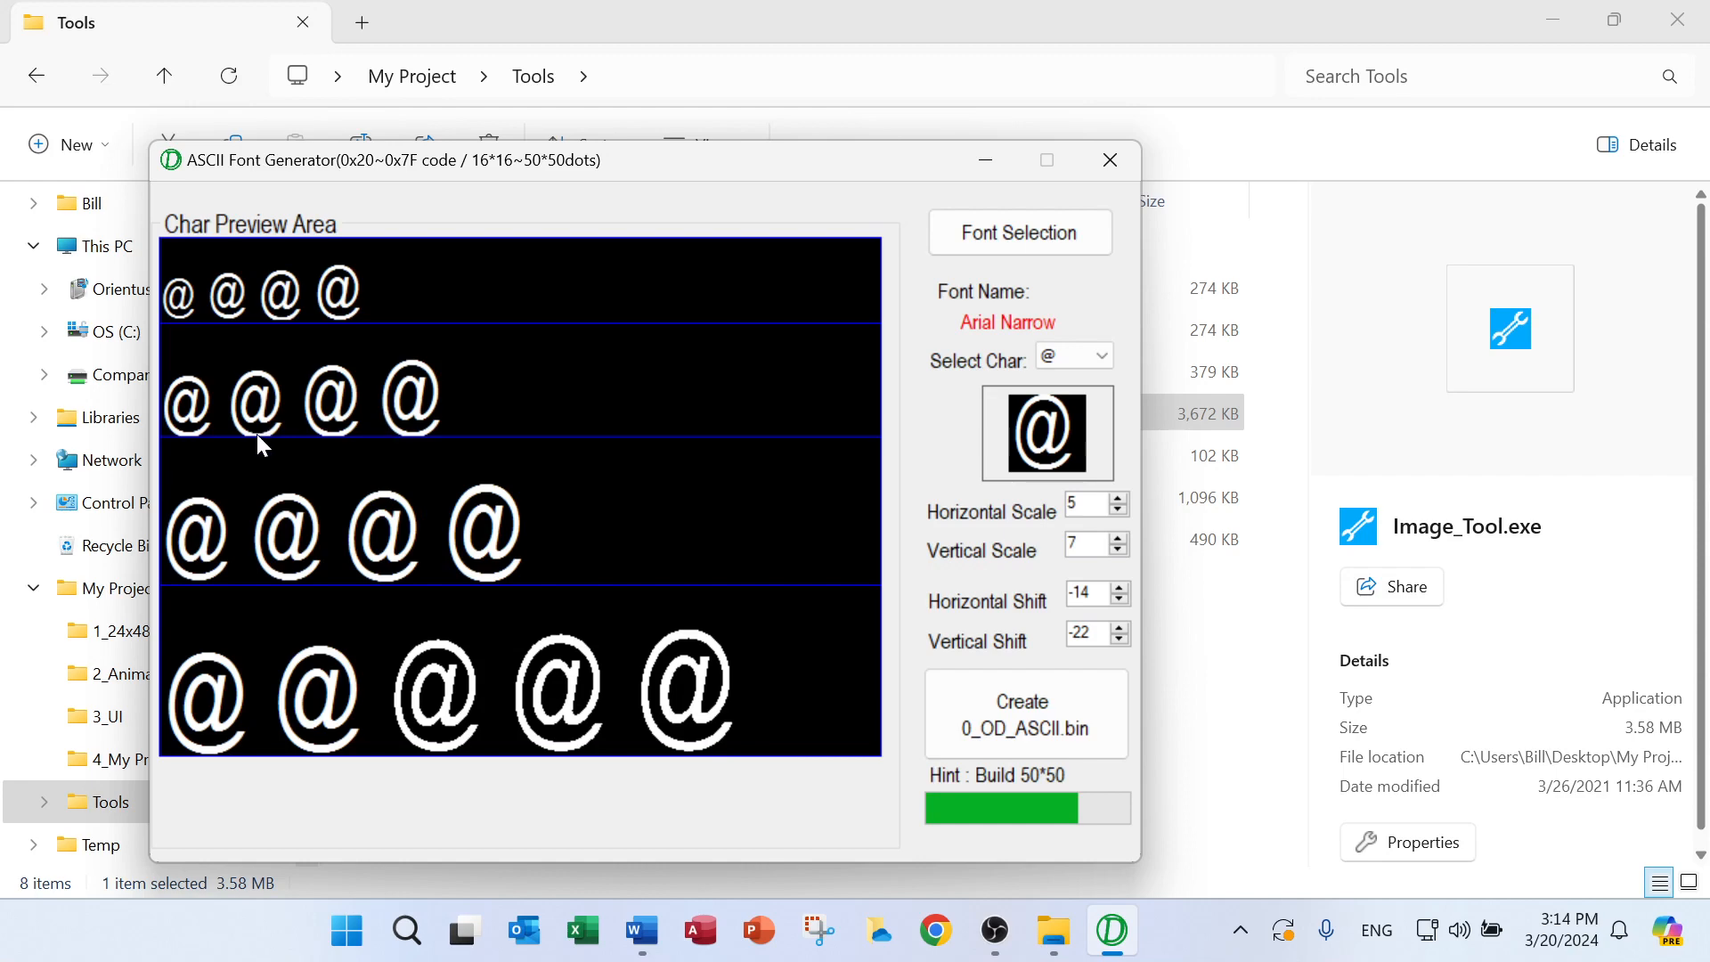
# Adjust the fit of the Arial Narrow @ by setting the vertical scale to 5 and the vertical shift to -23
pyautogui.click(1119, 638)
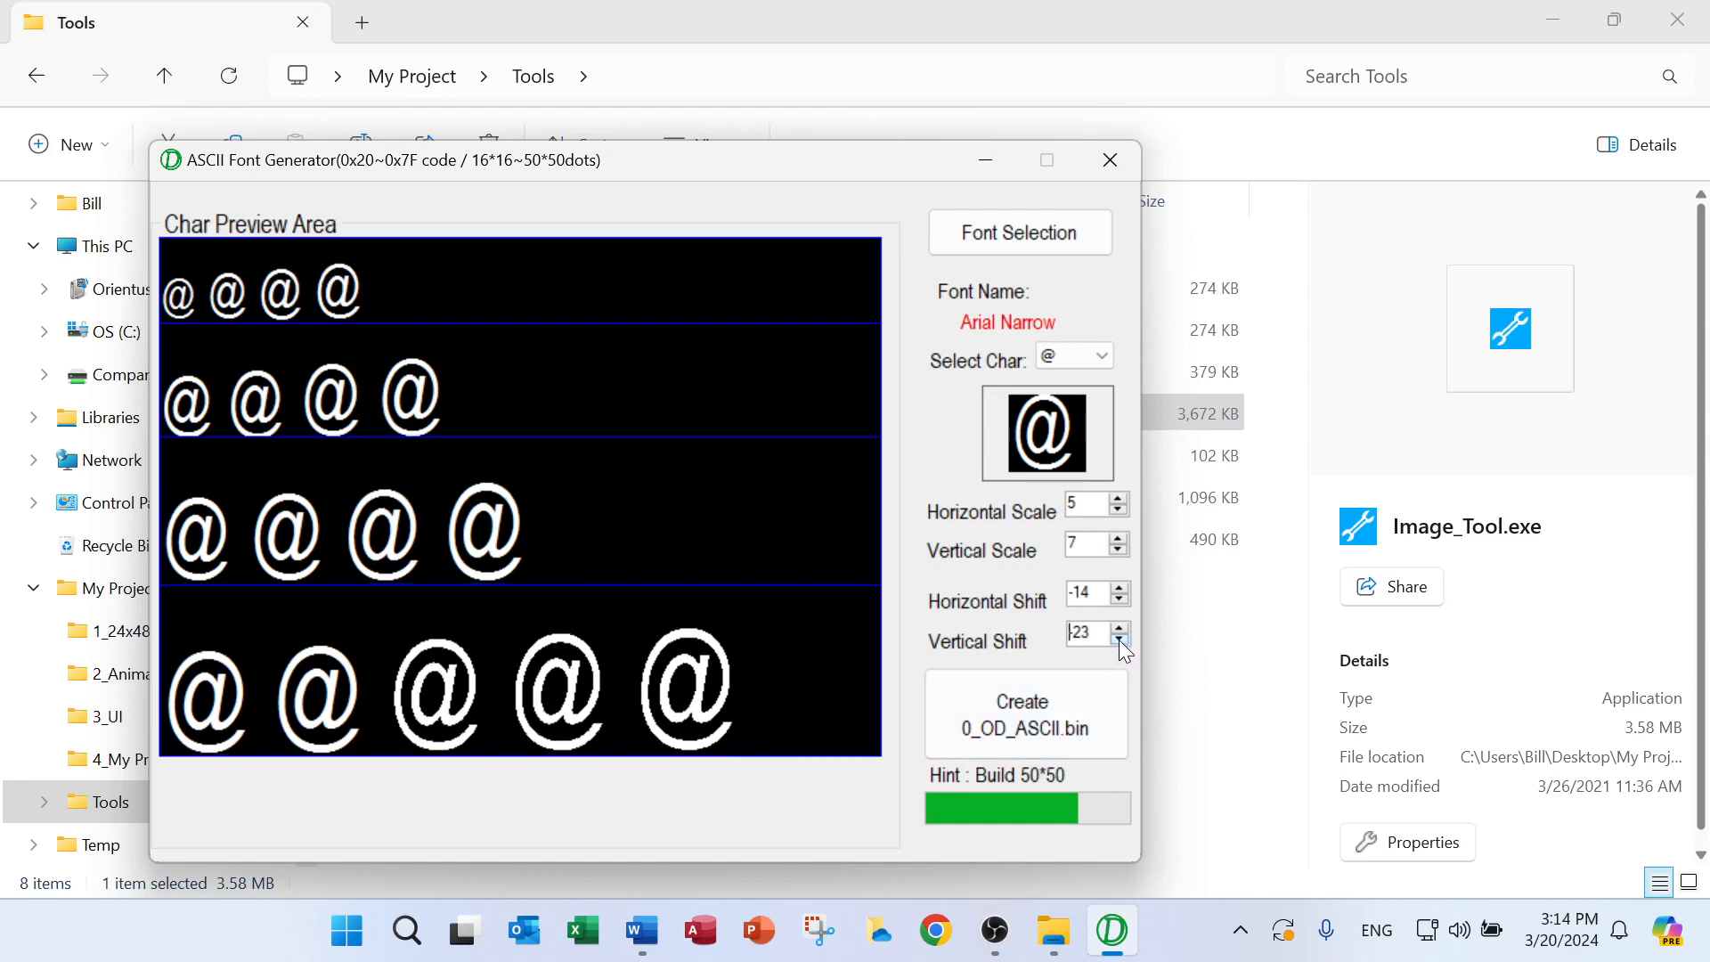
pyautogui.click(1119, 639)
pyautogui.click(1119, 639)
pyautogui.click(1119, 639)
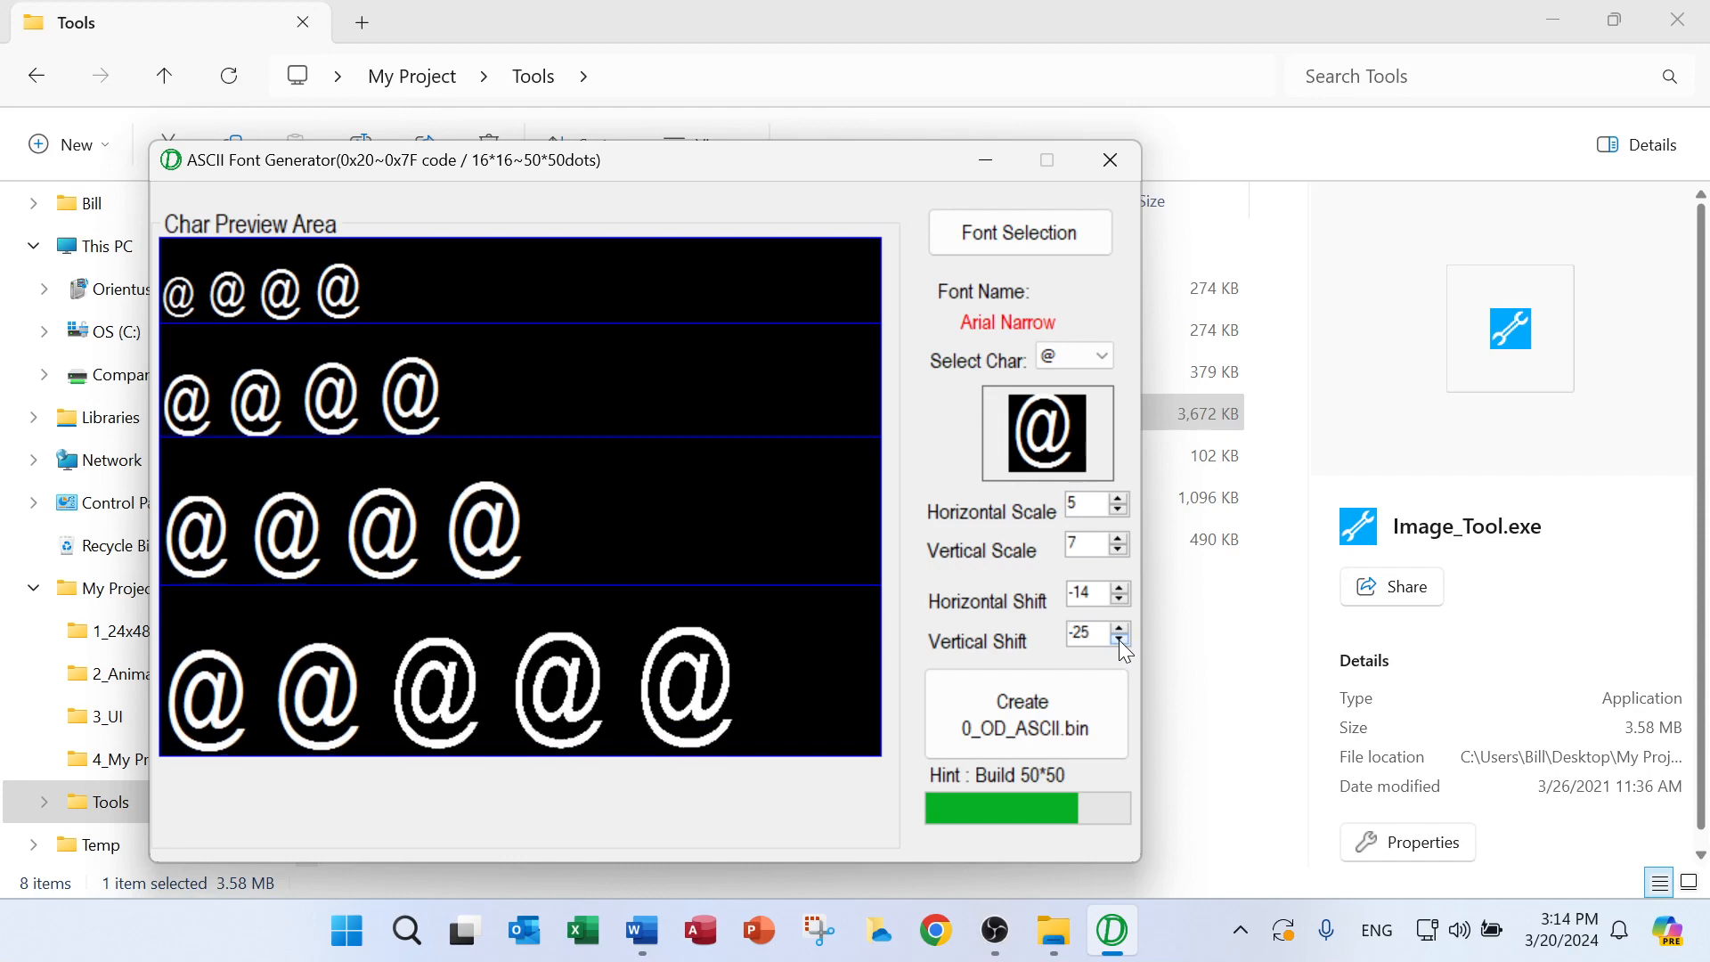
pyautogui.click(1118, 639)
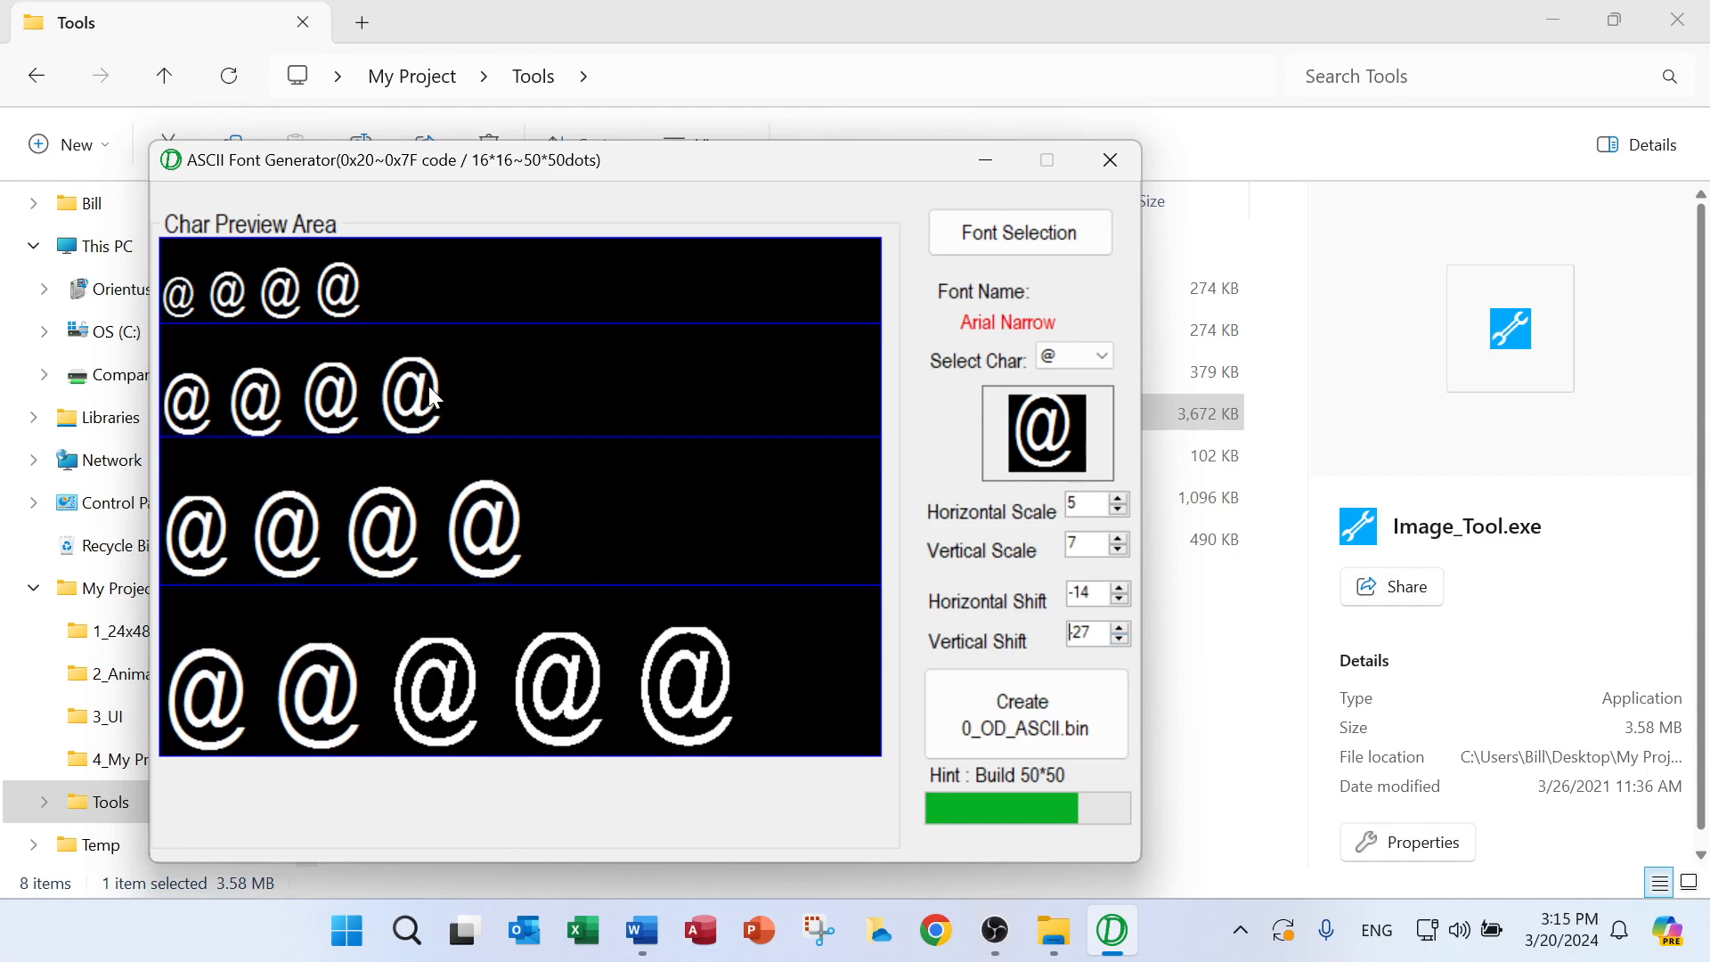
pyautogui.click(1119, 549)
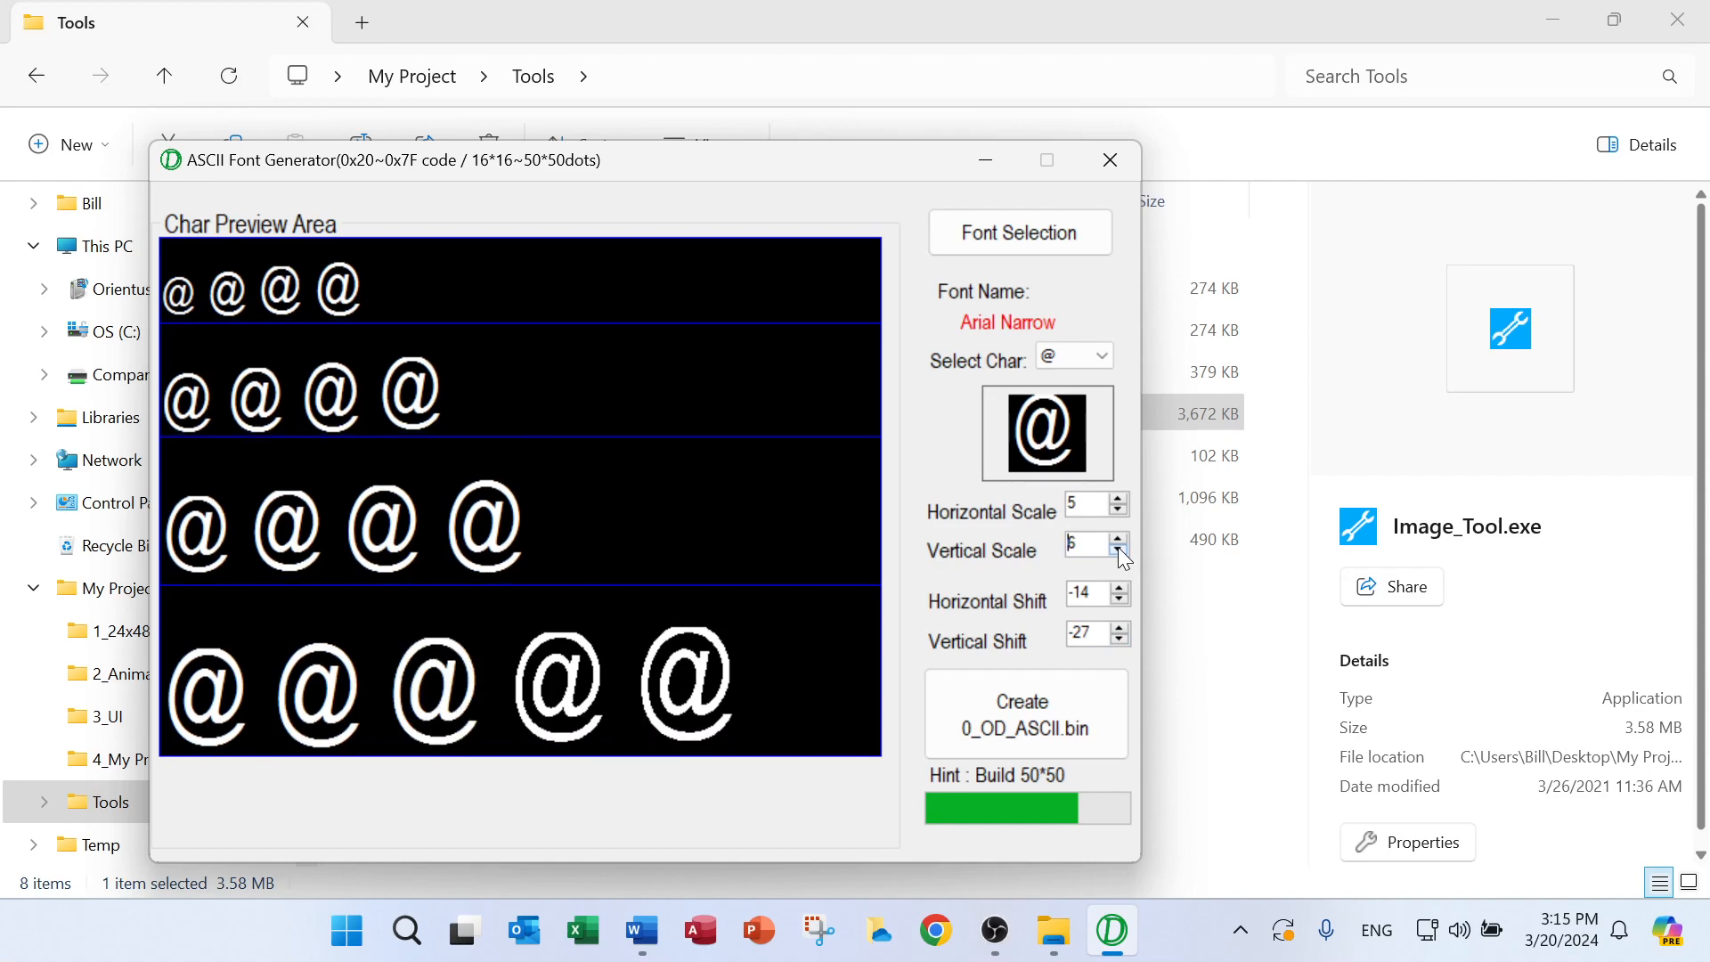
pyautogui.click(1119, 550)
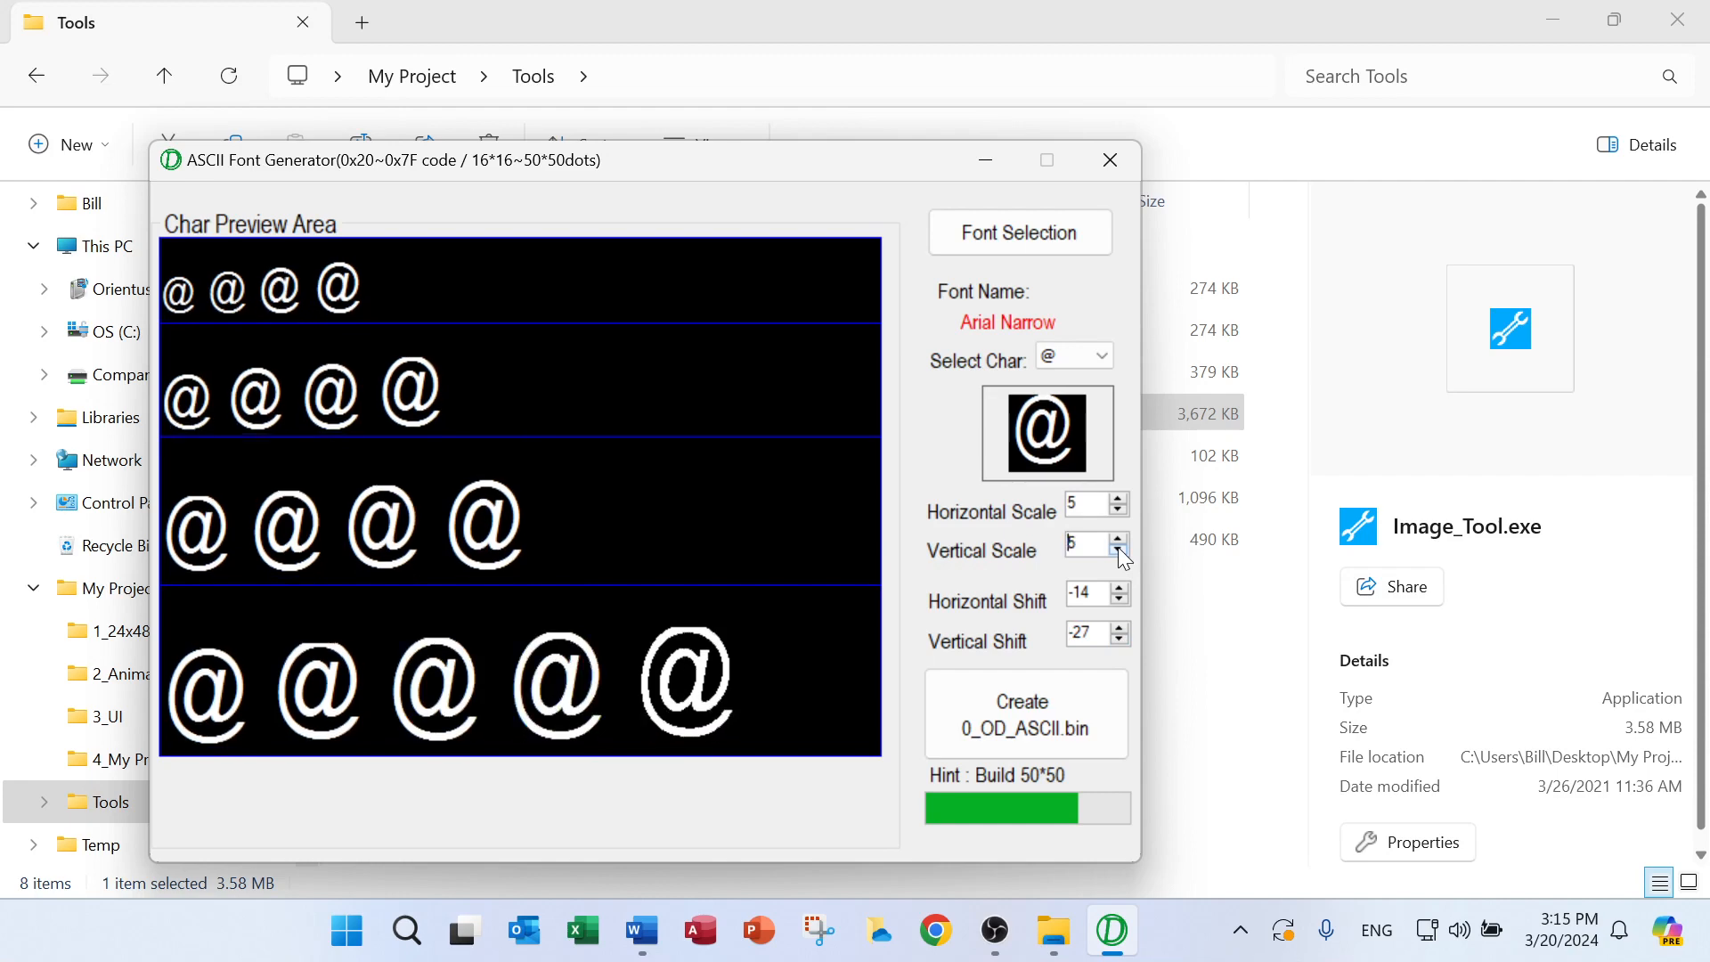
pyautogui.click(1119, 627)
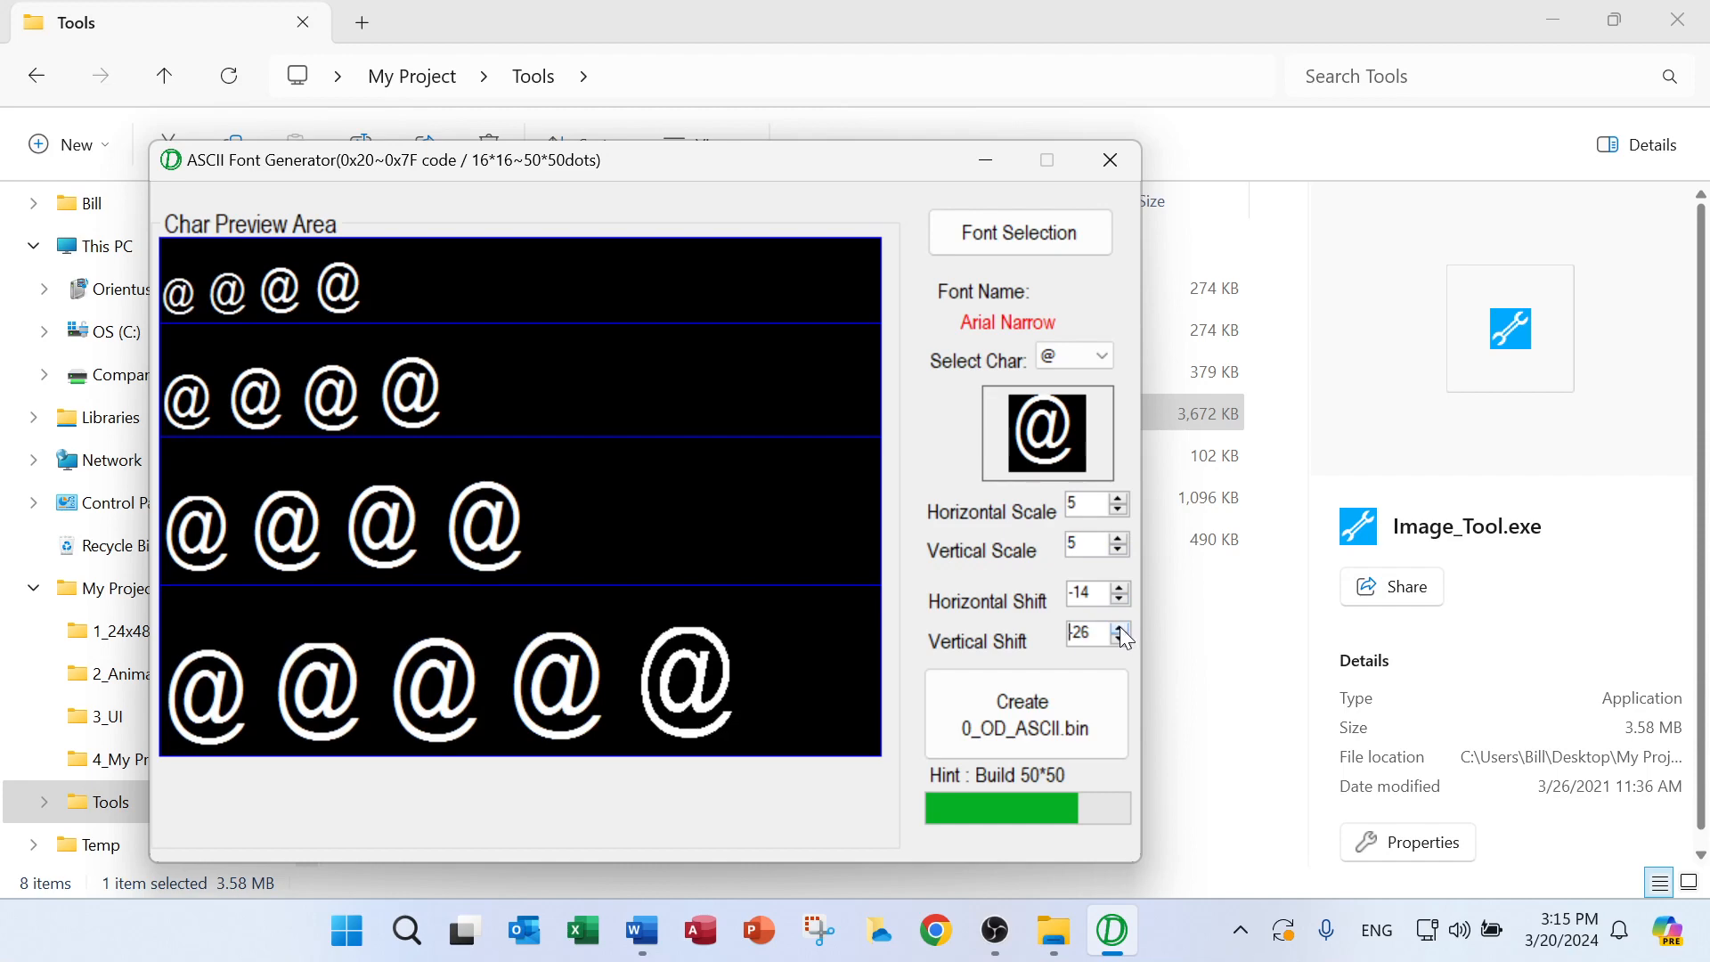
pyautogui.click(1119, 627)
pyautogui.click(1118, 627)
pyautogui.click(1119, 627)
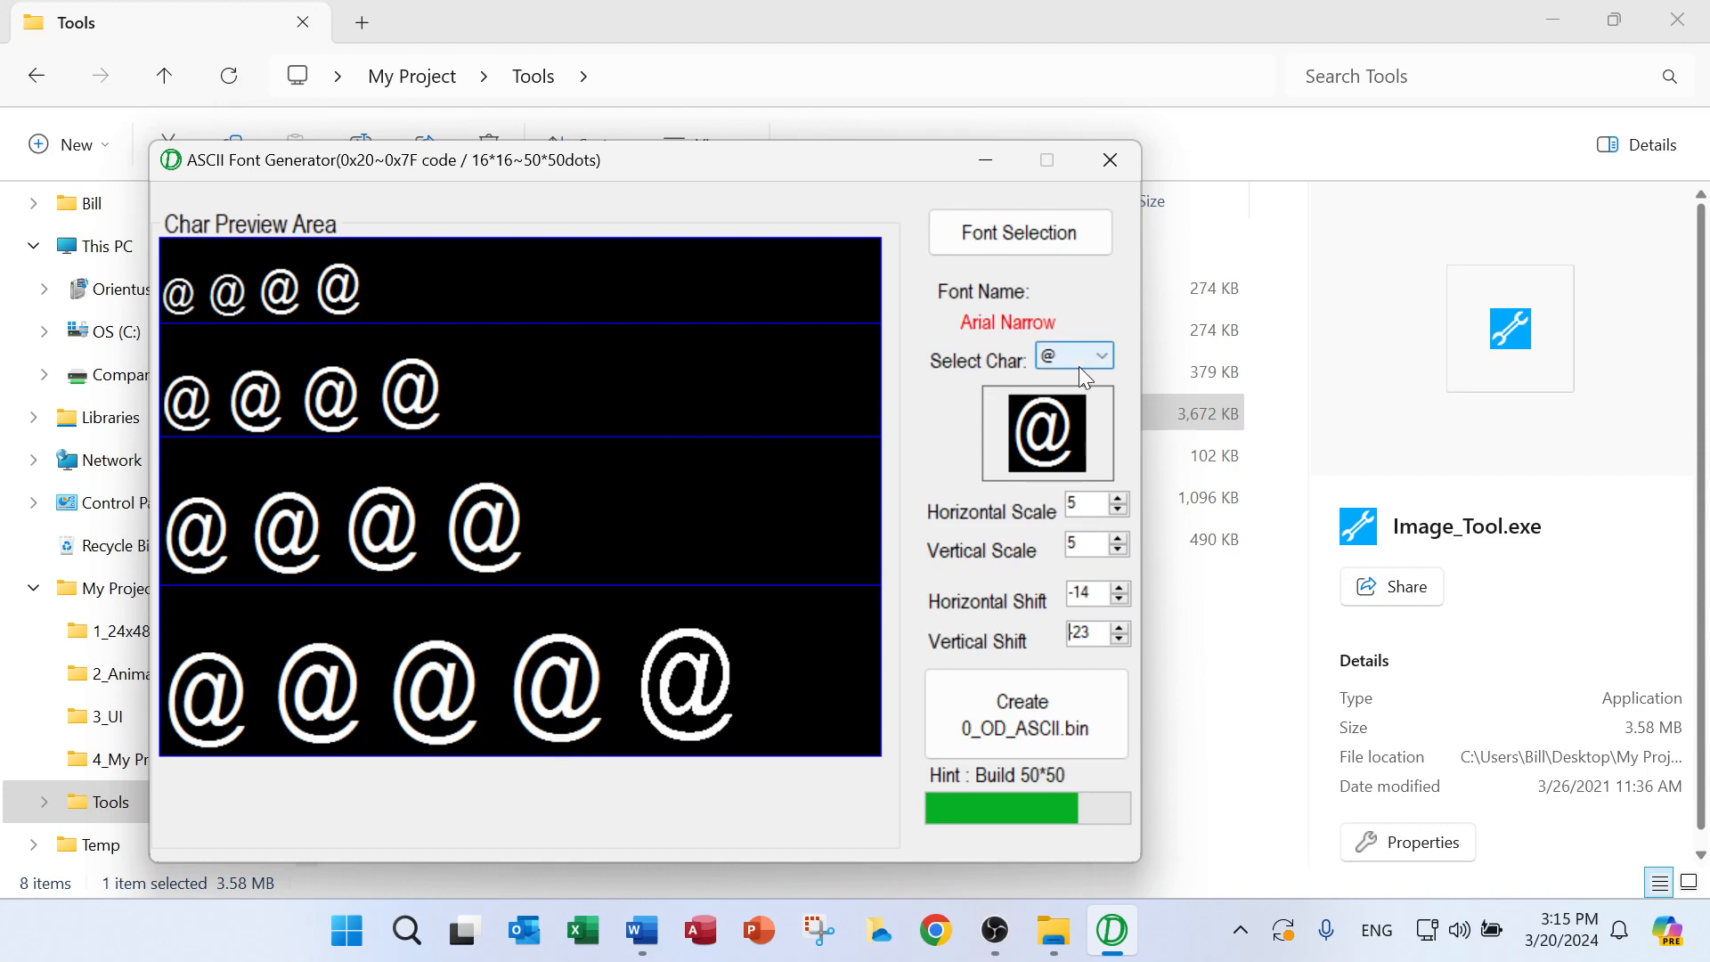
# Preview the character W and the character % in Arial Narrow to check their fit at every size
pyautogui.click(1103, 351)
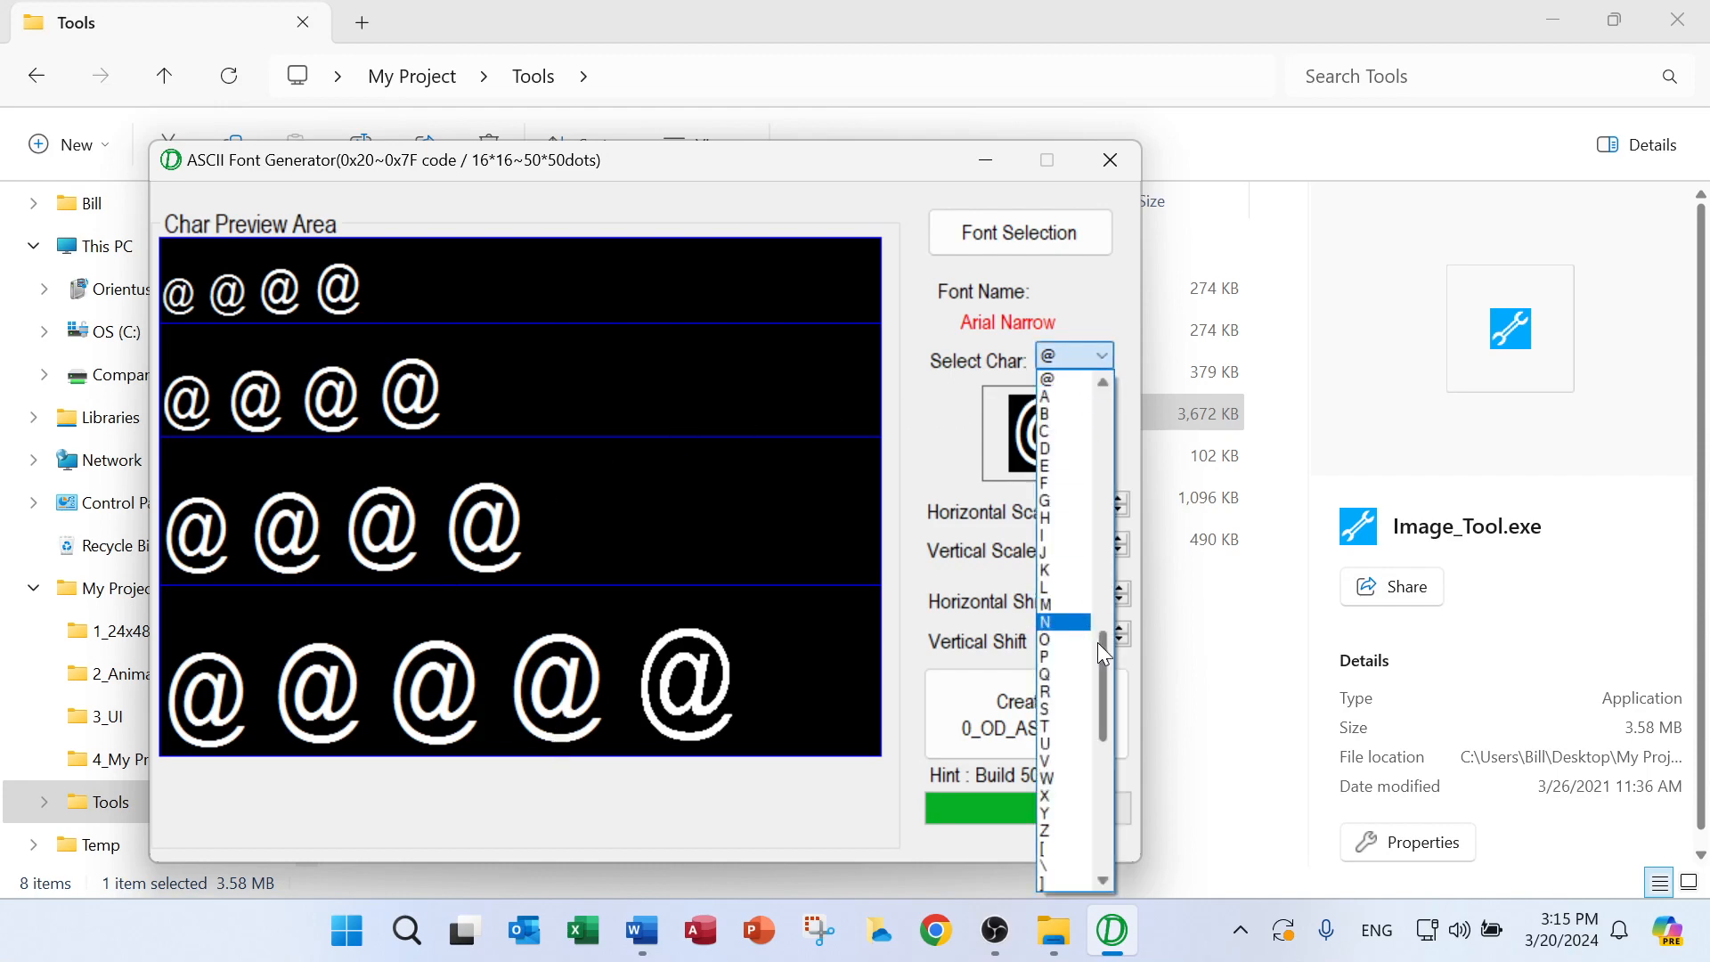
pyautogui.click(1064, 779)
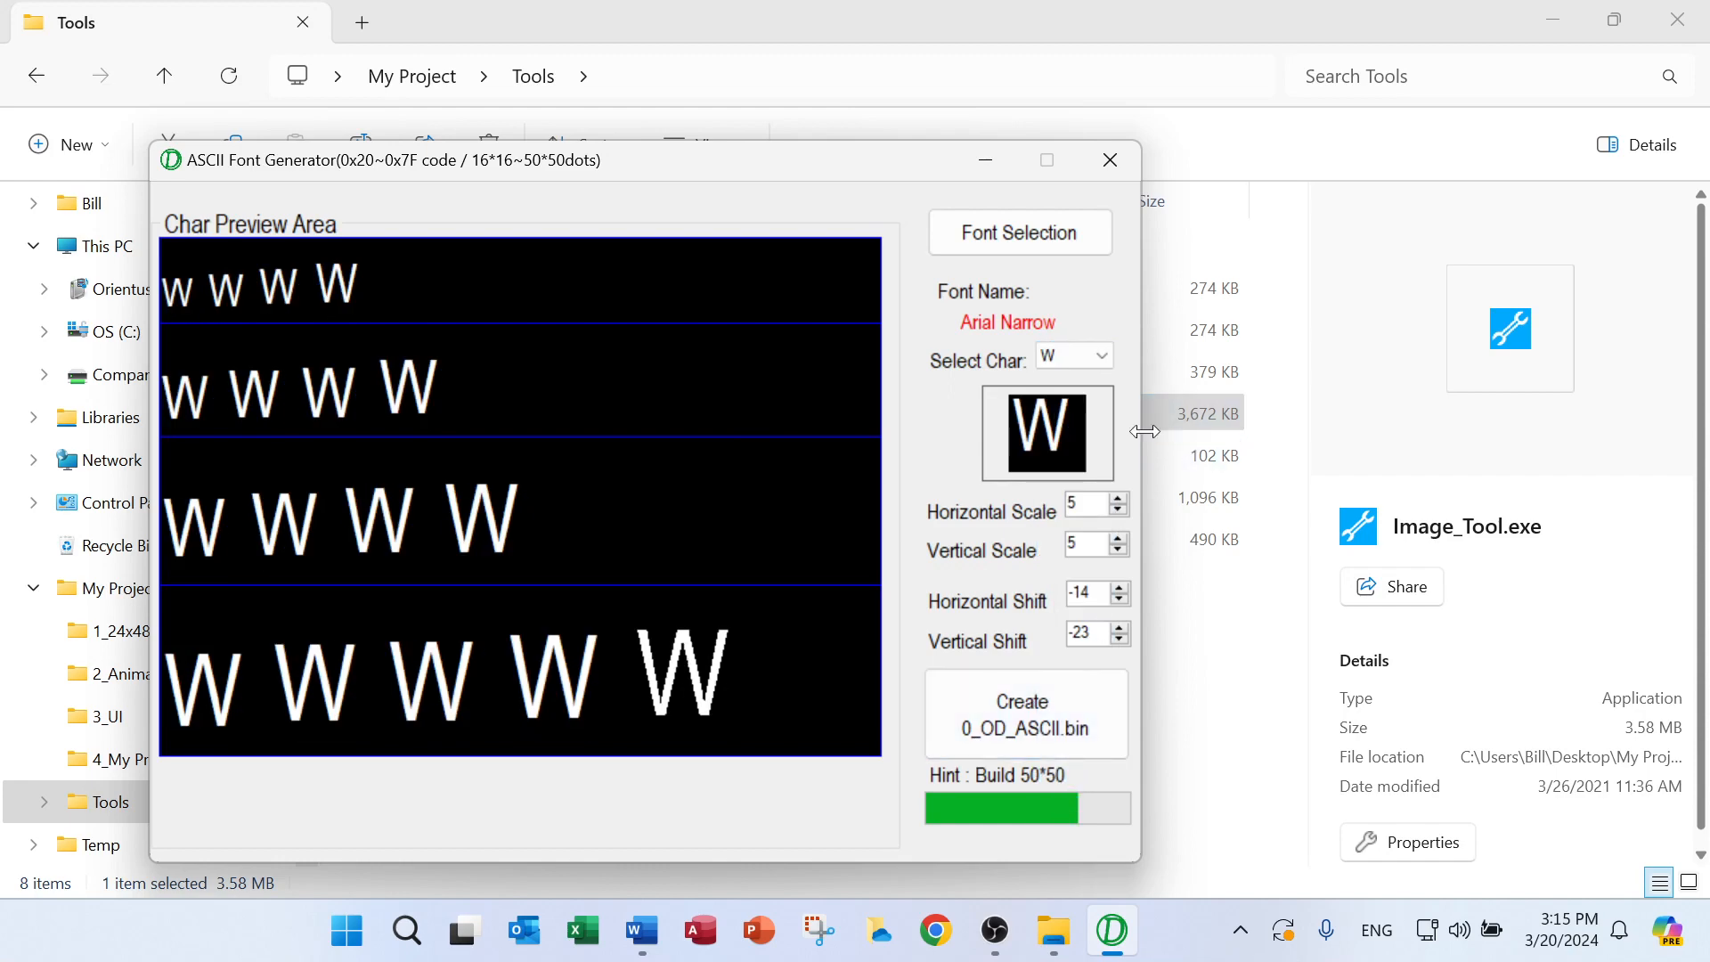
pyautogui.click(1100, 354)
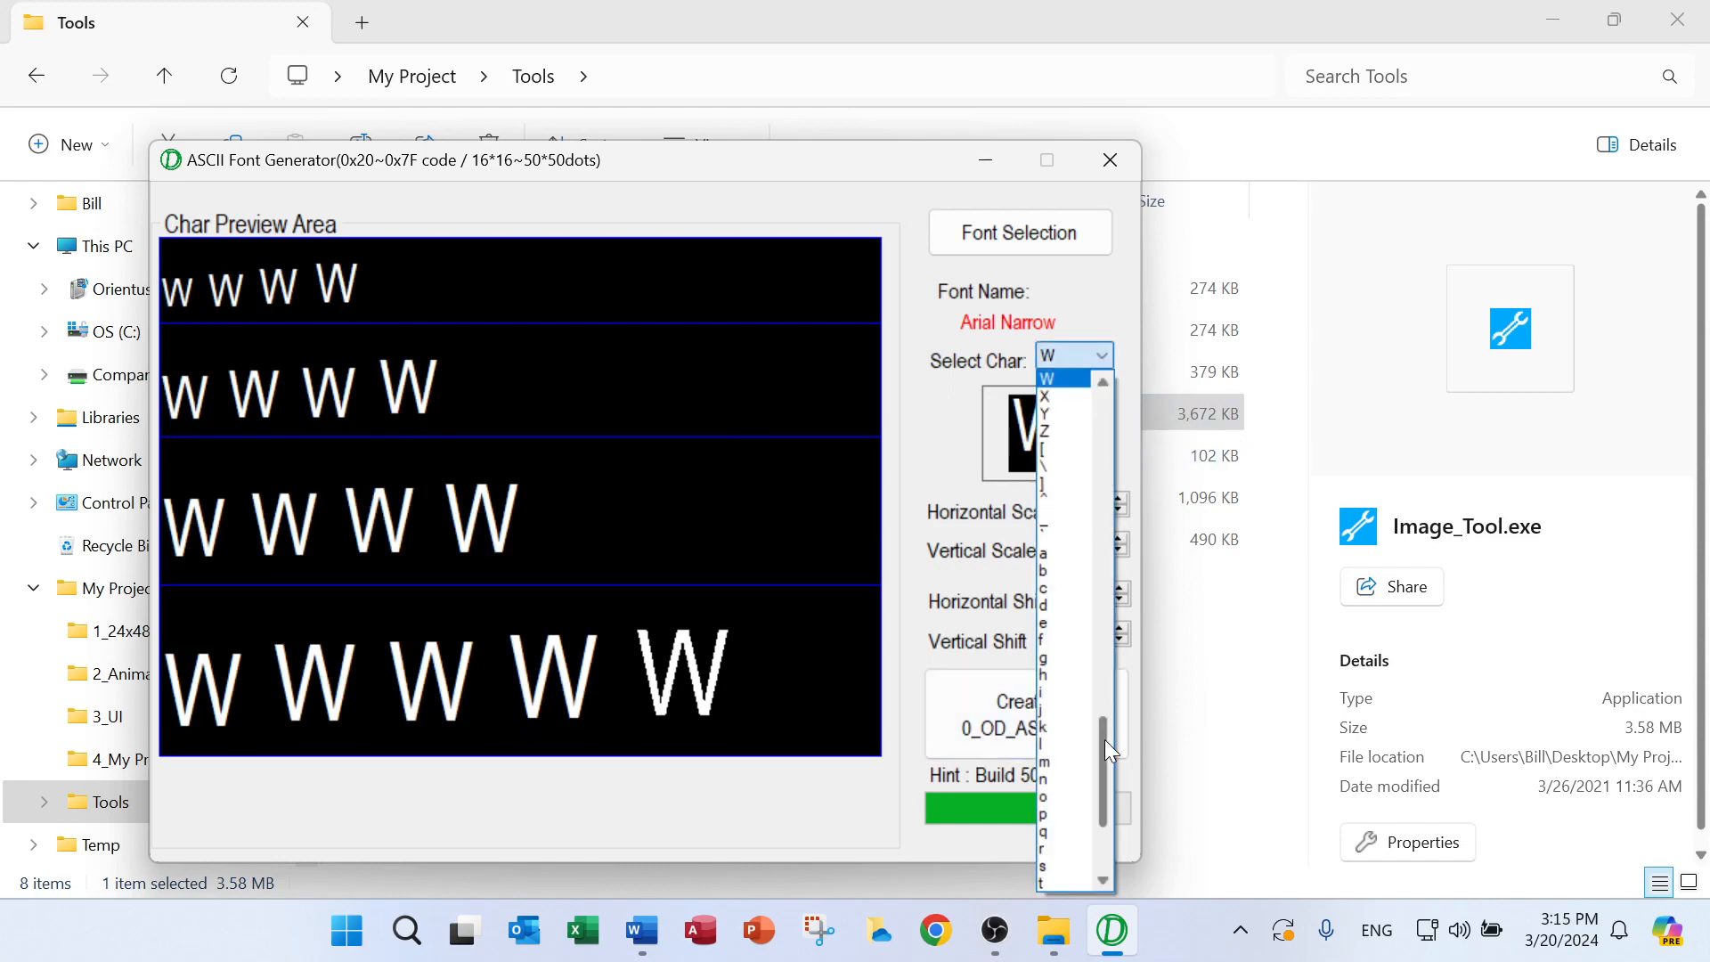
pyautogui.moveTo(1105, 739); pyautogui.dragTo(1119, 526)
pyautogui.click(1057, 517)
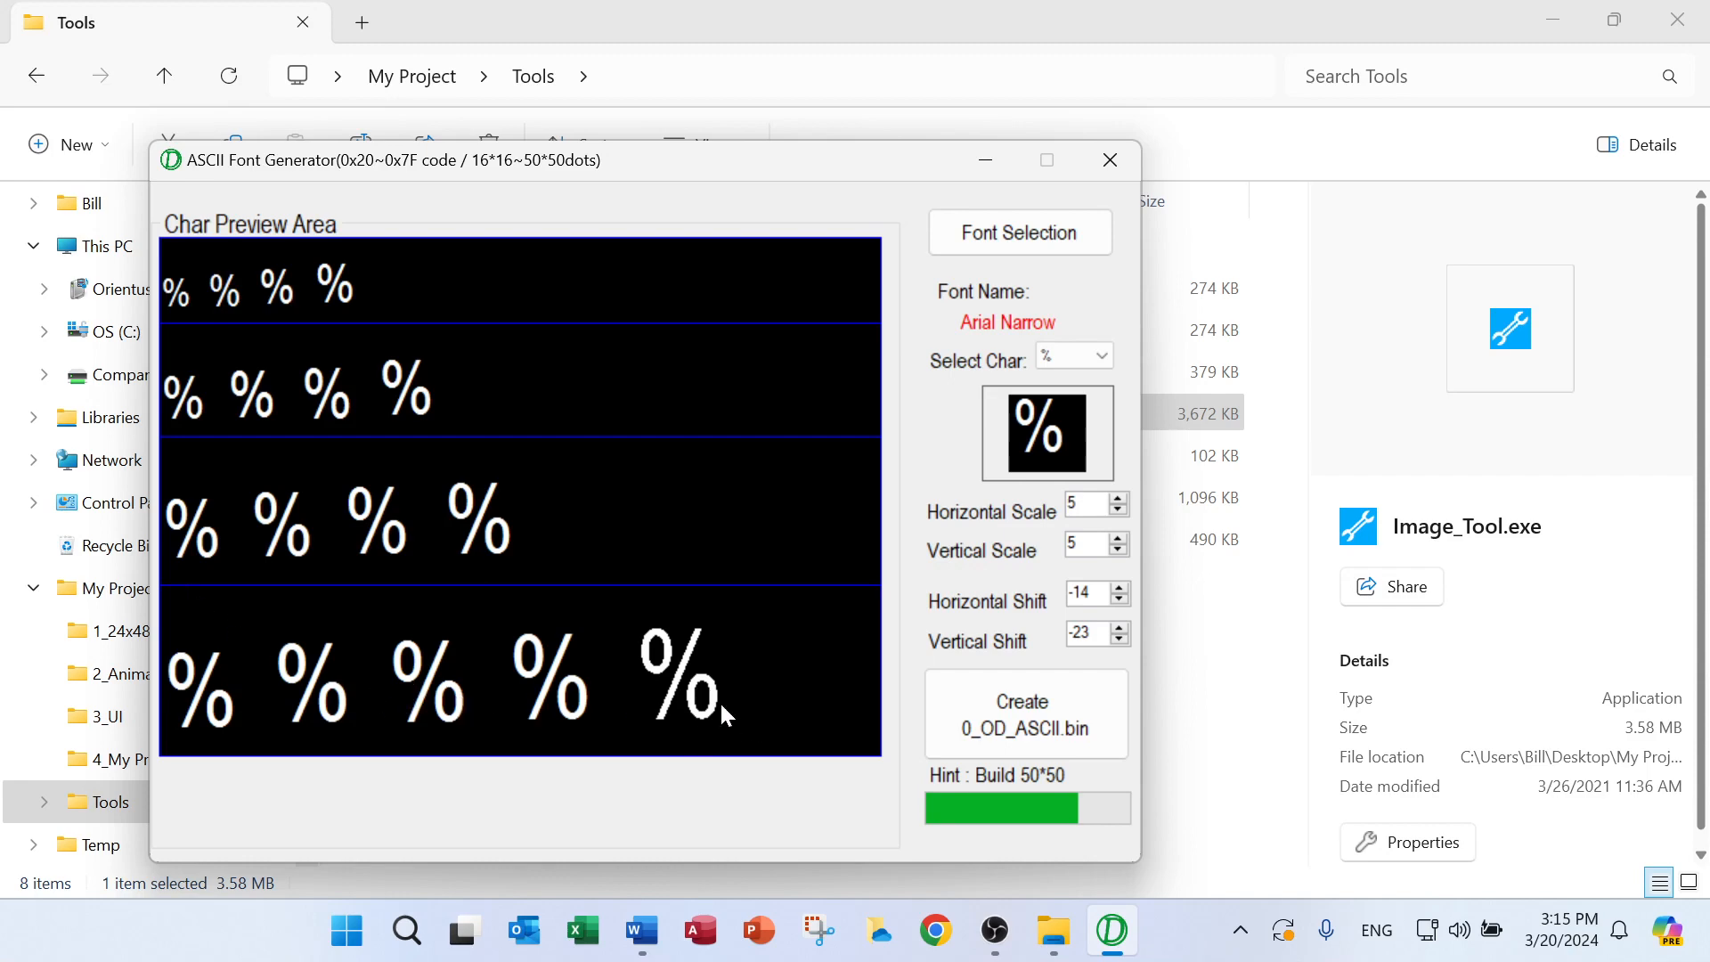
# Create the font bin file from the Arial Narrow settings and minimize the generator
pyautogui.click(987, 704)
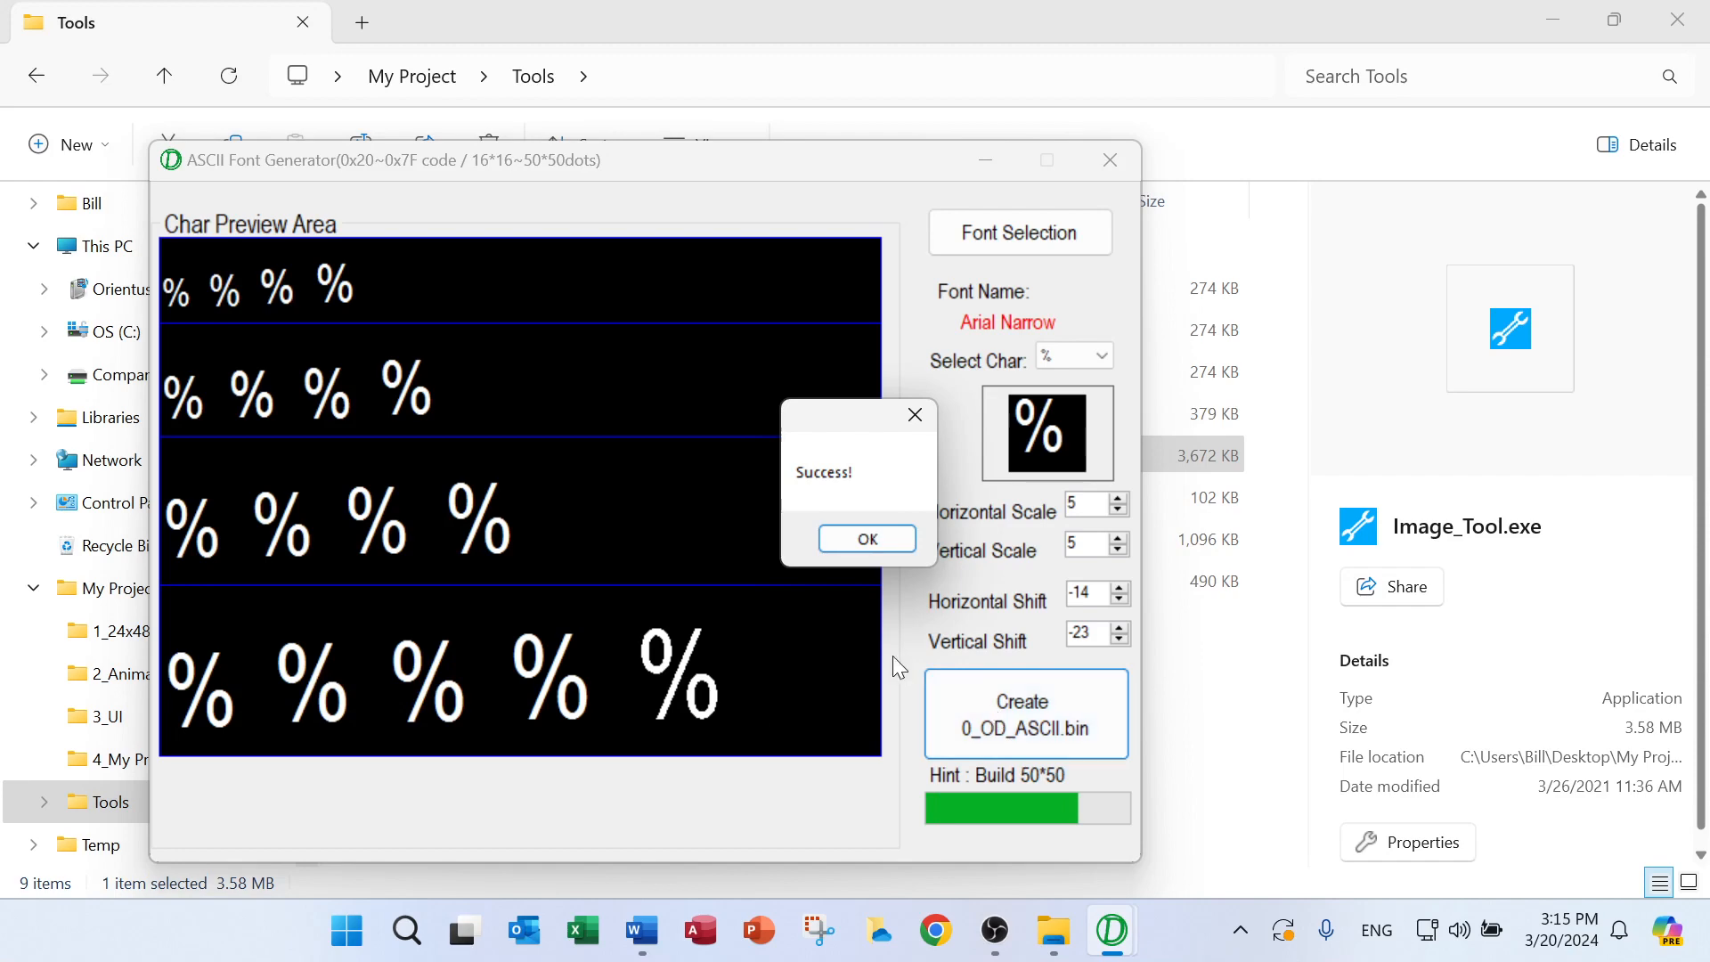
pyautogui.click(868, 539)
pyautogui.click(986, 161)
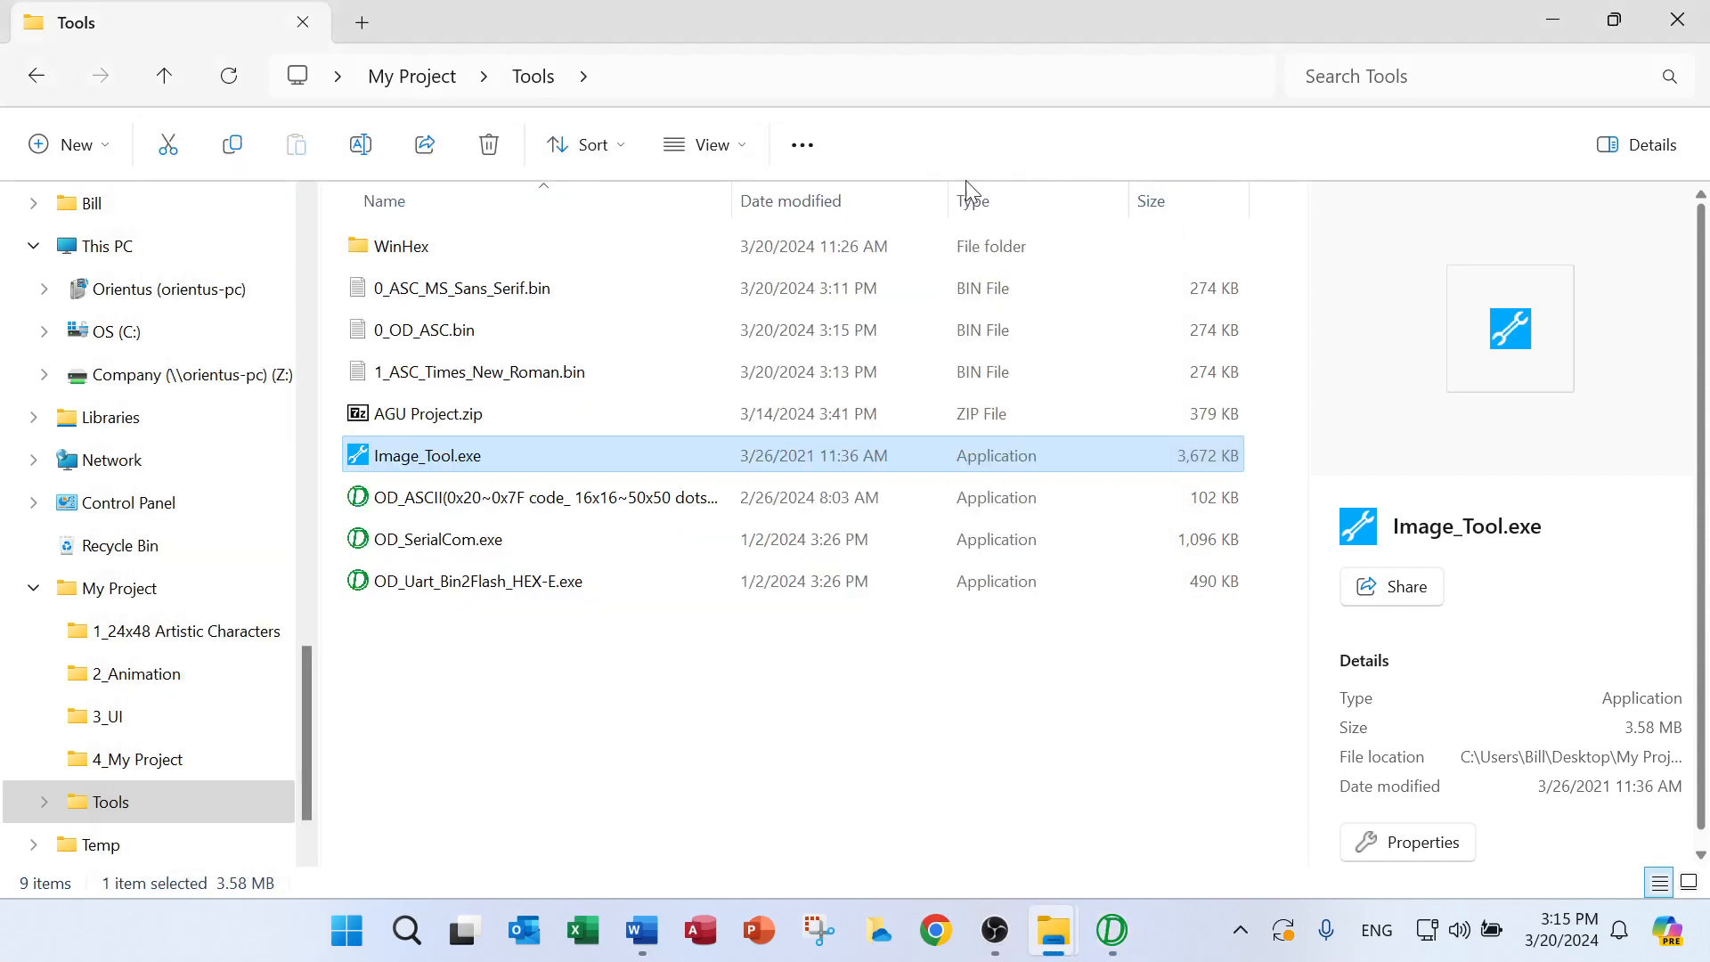
# Rename the file 0_ASC_MS_Sans_Serif.bin in the Tools folder as 2_ASC_Ariel.bin
pyautogui.click(449, 288)
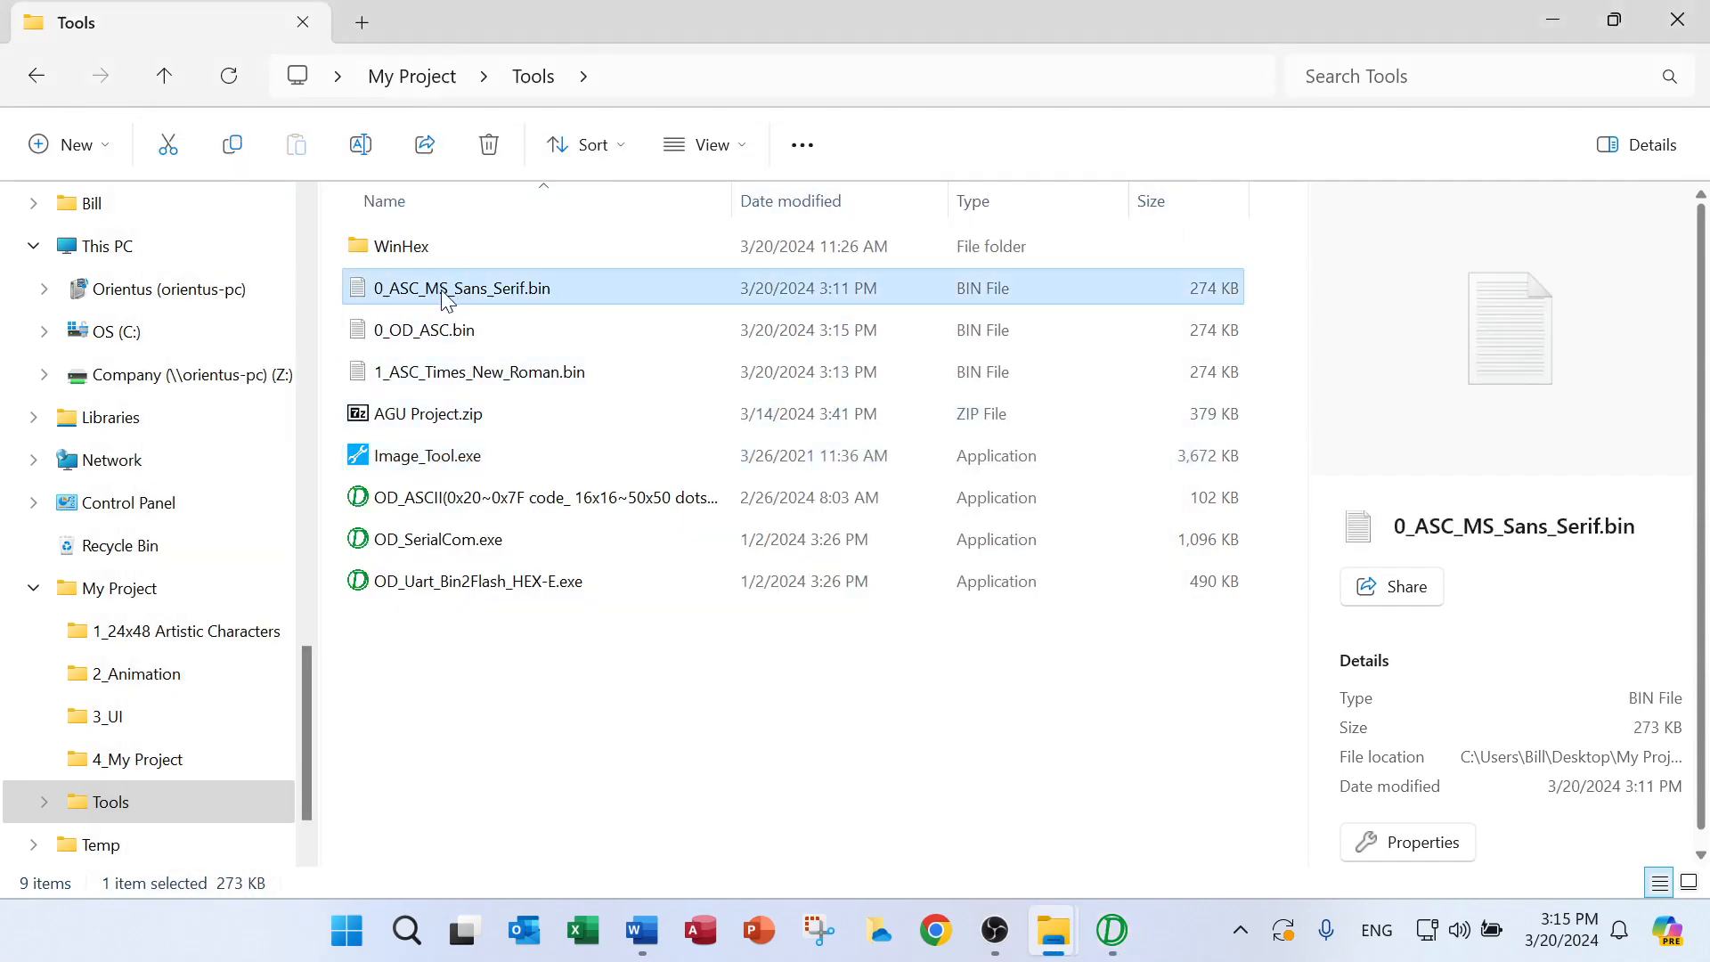
pyautogui.click(444, 288)
pyautogui.write('2_')
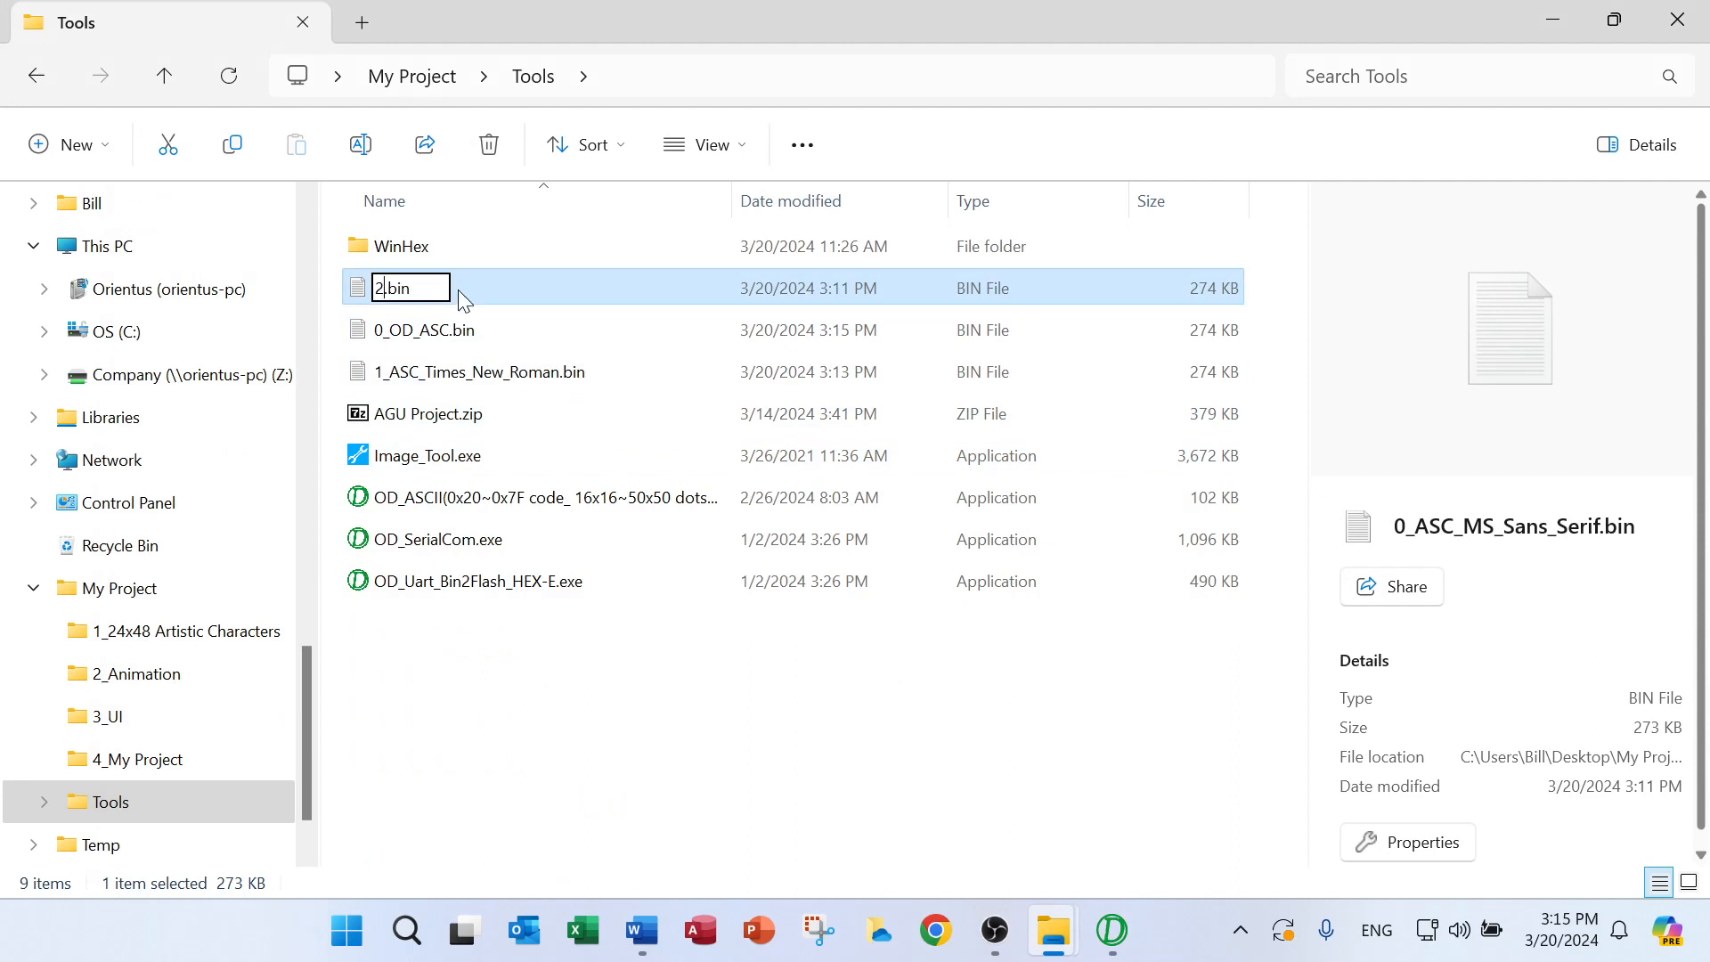
pyautogui.write('A')
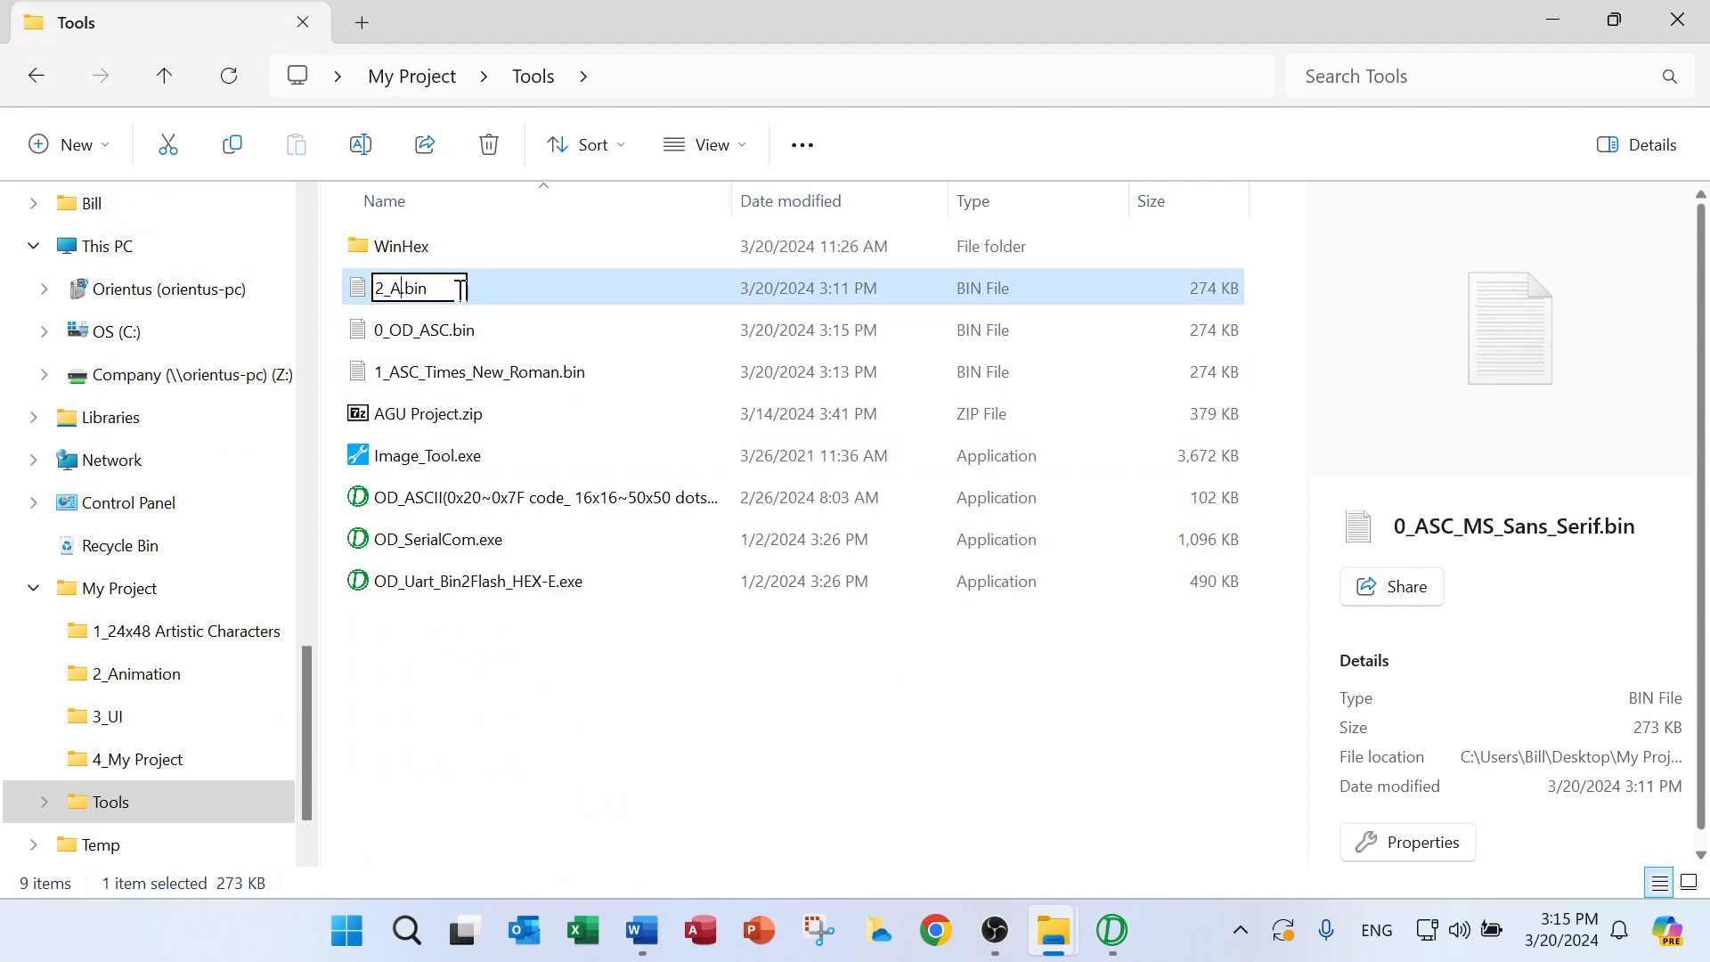
pyautogui.write('SC_A')
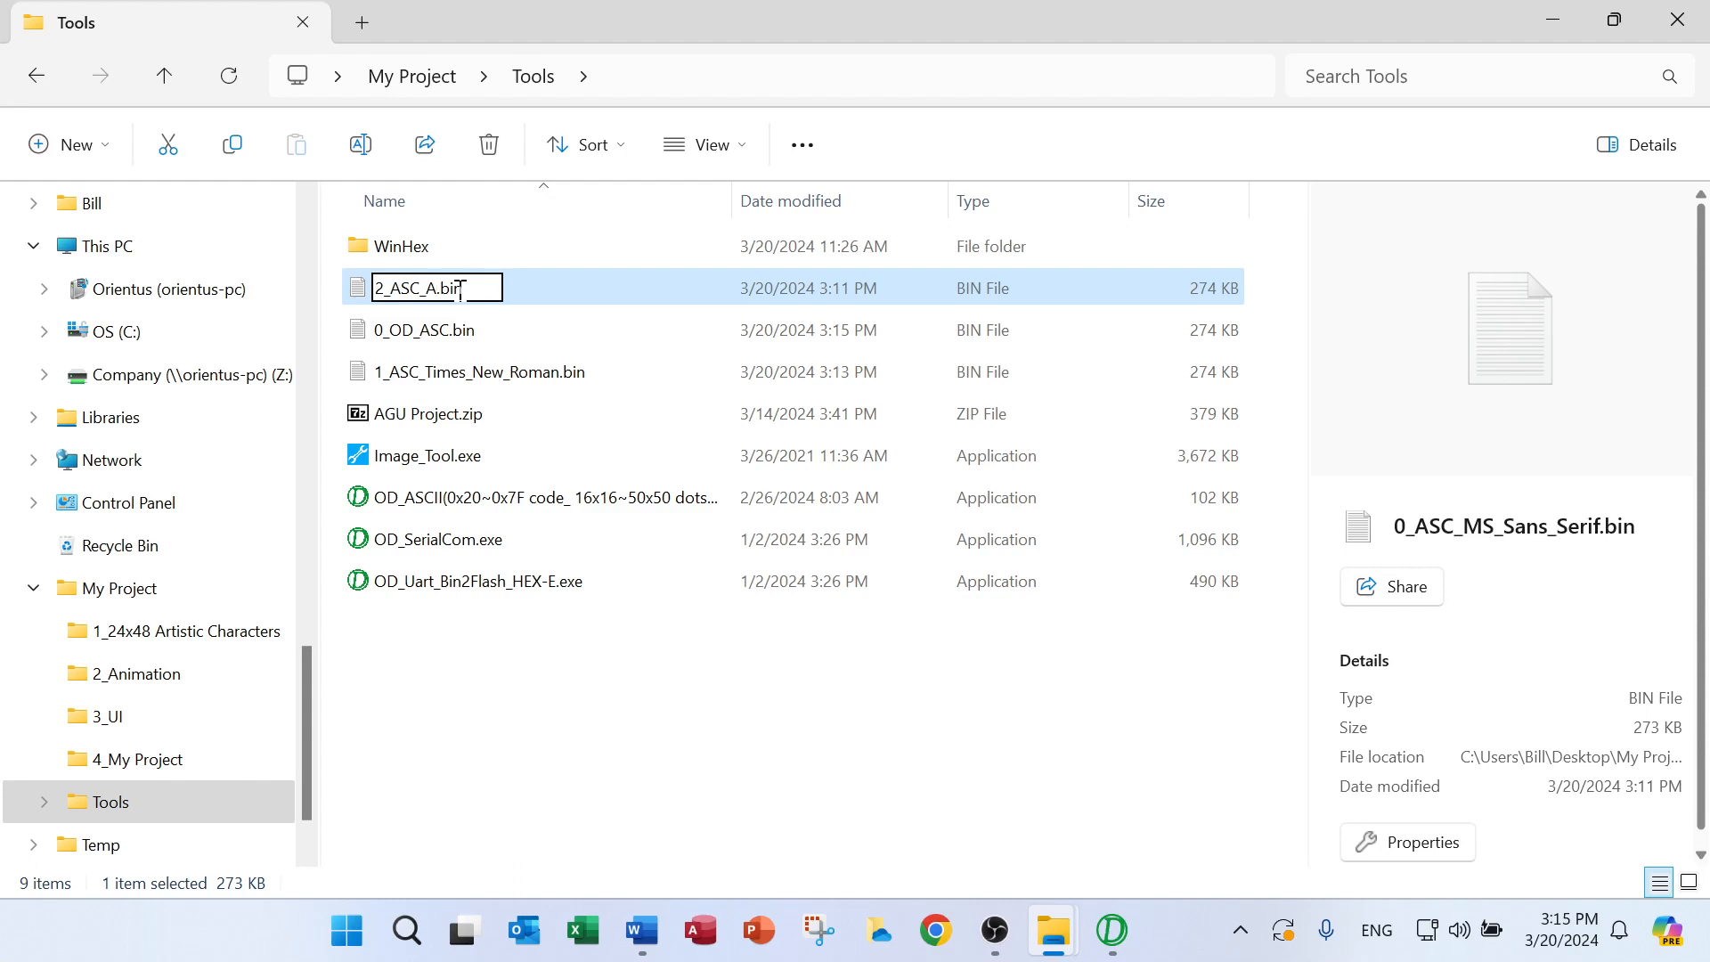
pyautogui.write('riel')
pyautogui.click(665, 332)
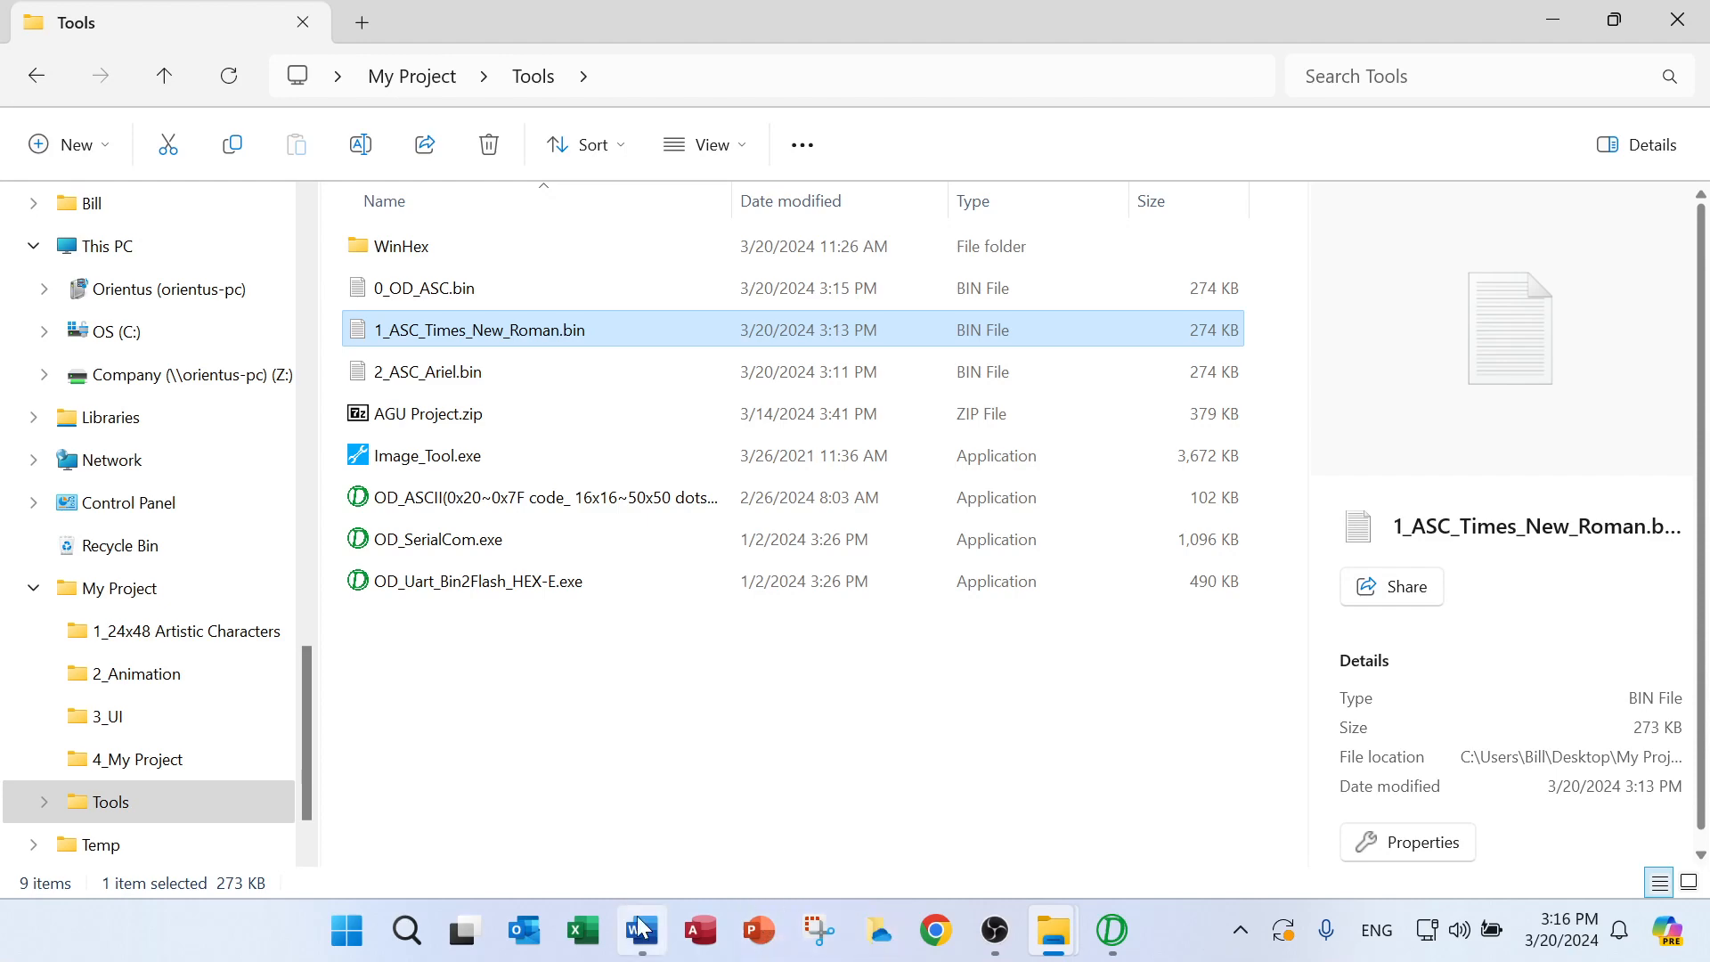
# Switch to the Project Maker Guide in Word and read sections 1.5 and 1.6 with their notes, highlighting Note2's passage on non-English ASCII fonts
pyautogui.moveTo(640, 932)
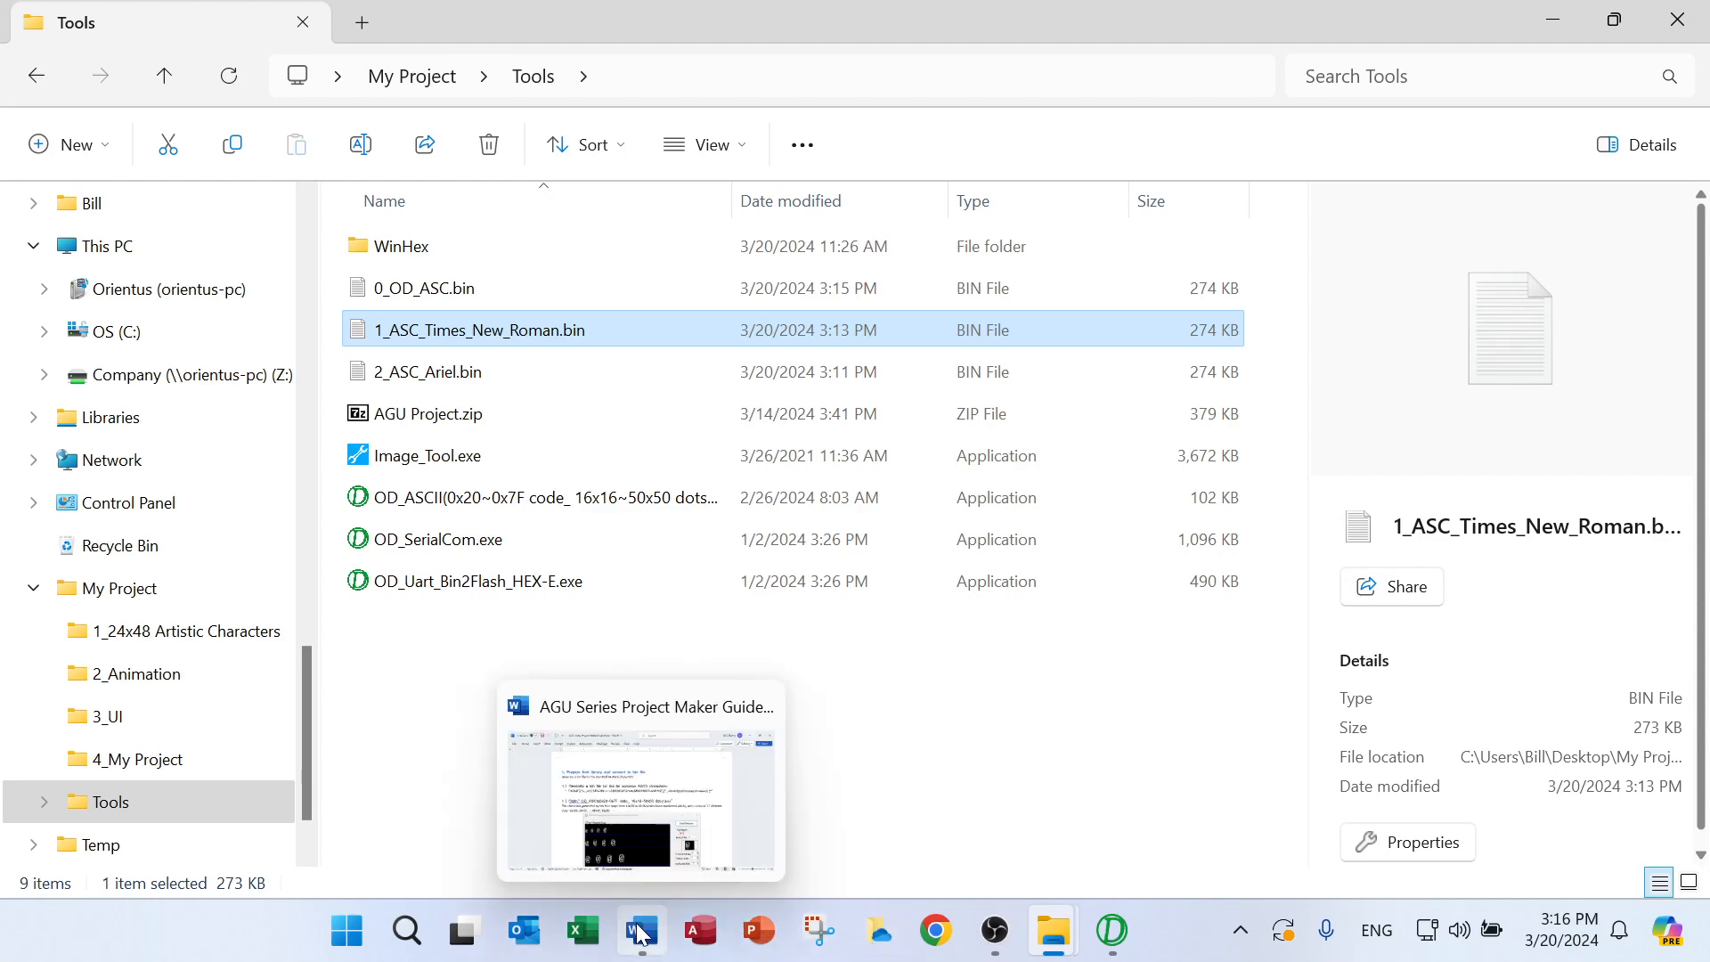
pyautogui.click(657, 796)
pyautogui.scroll(-5, 756, 628)
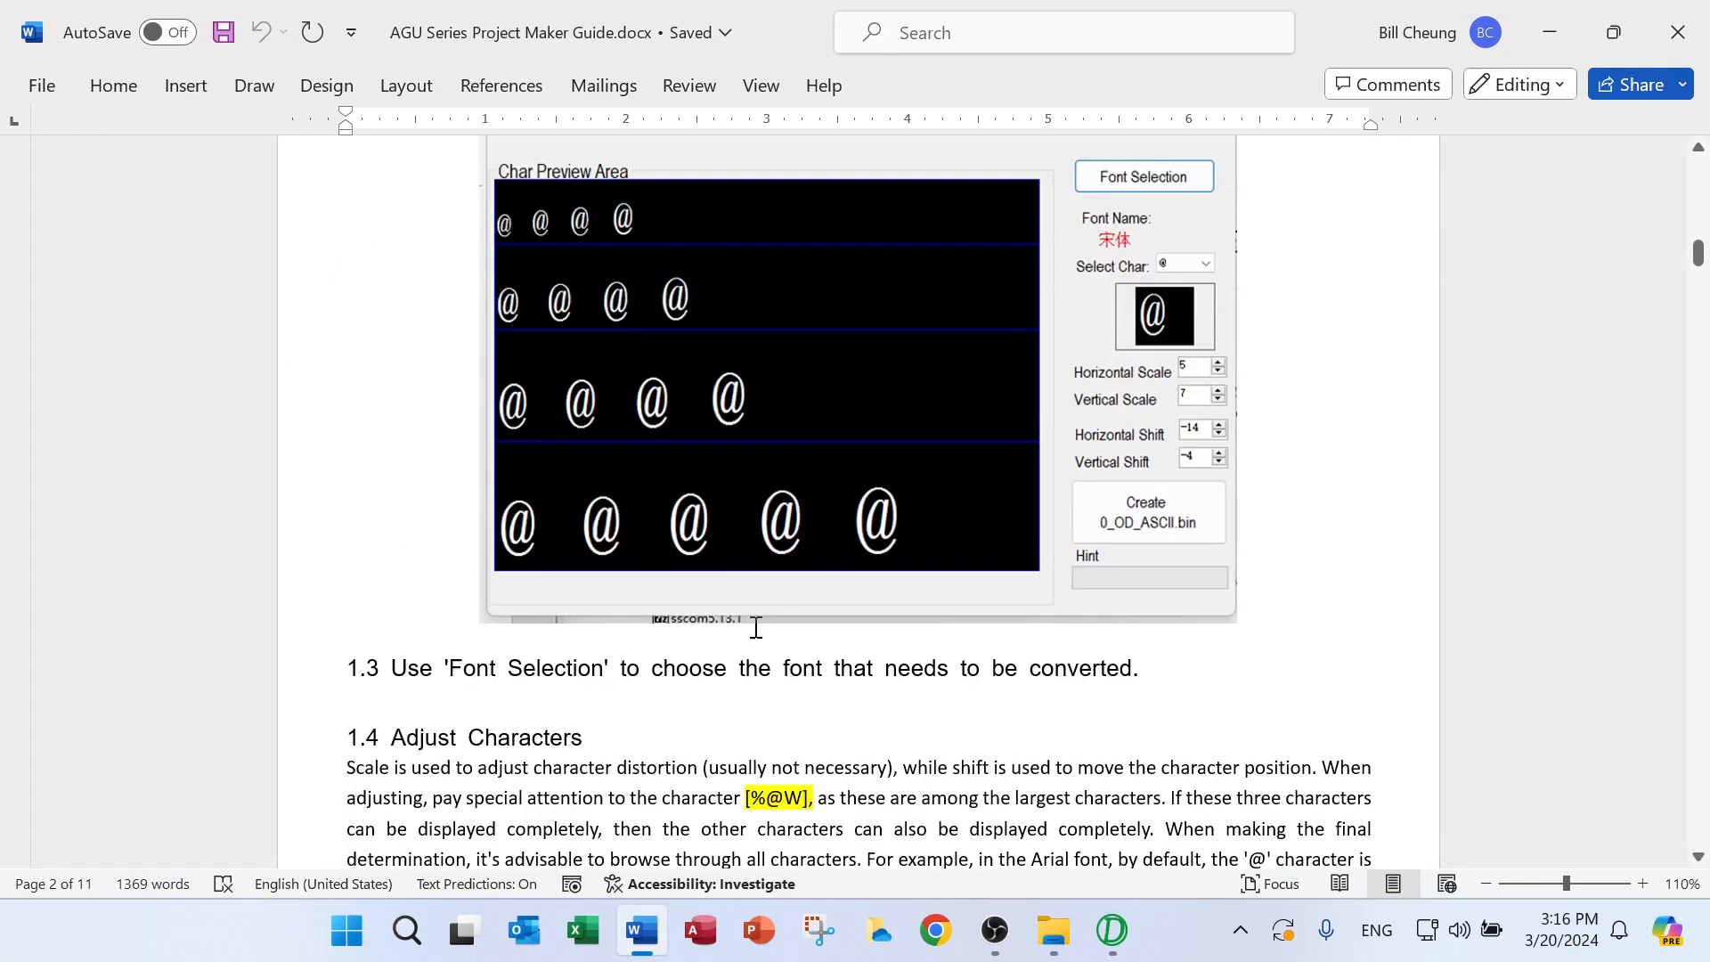
pyautogui.scroll(-15, 756, 628)
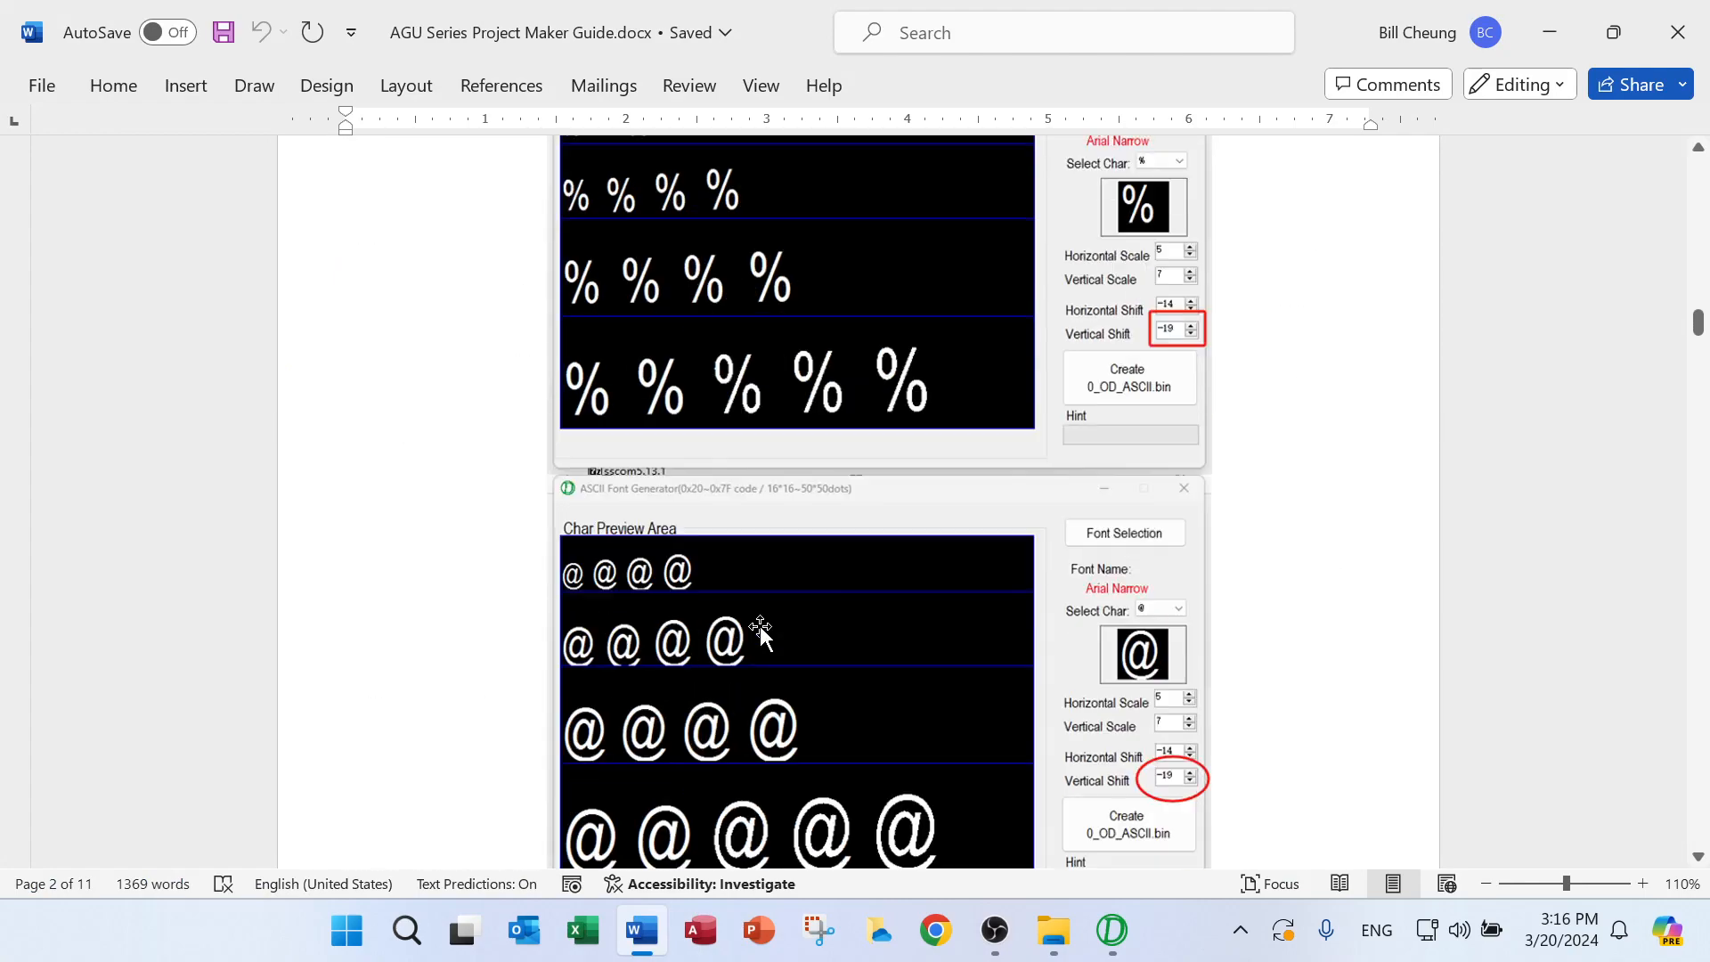
pyautogui.scroll(-15, 761, 628)
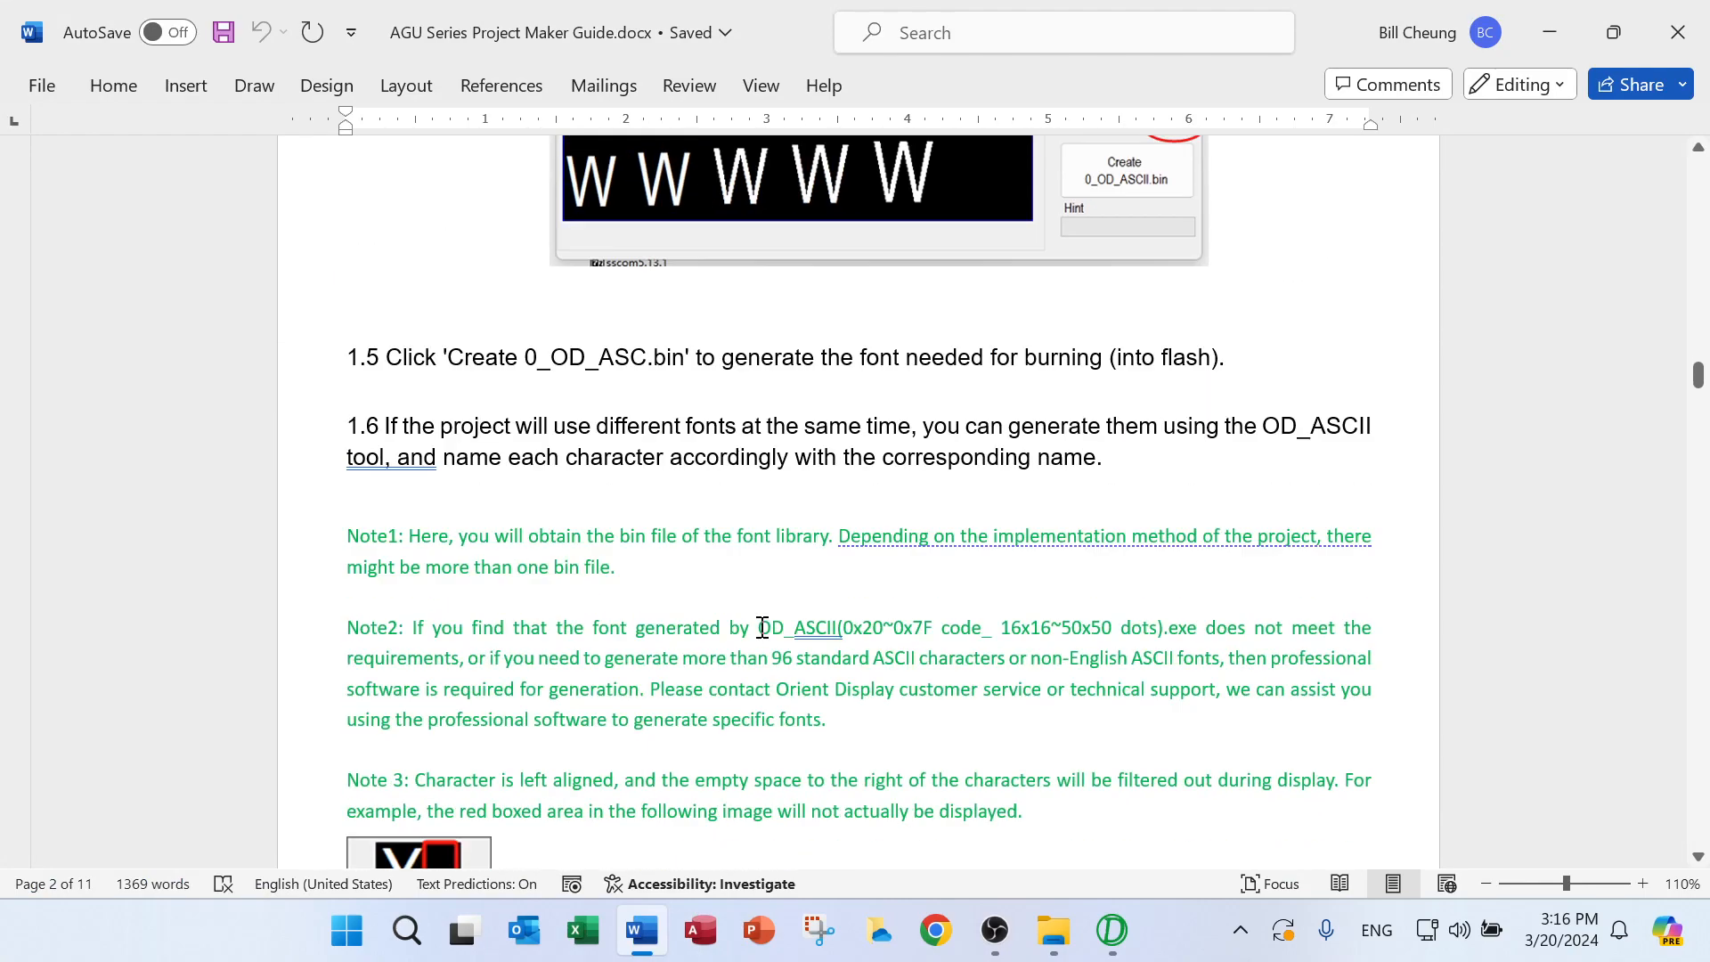
pyautogui.scroll(-1, 763, 628)
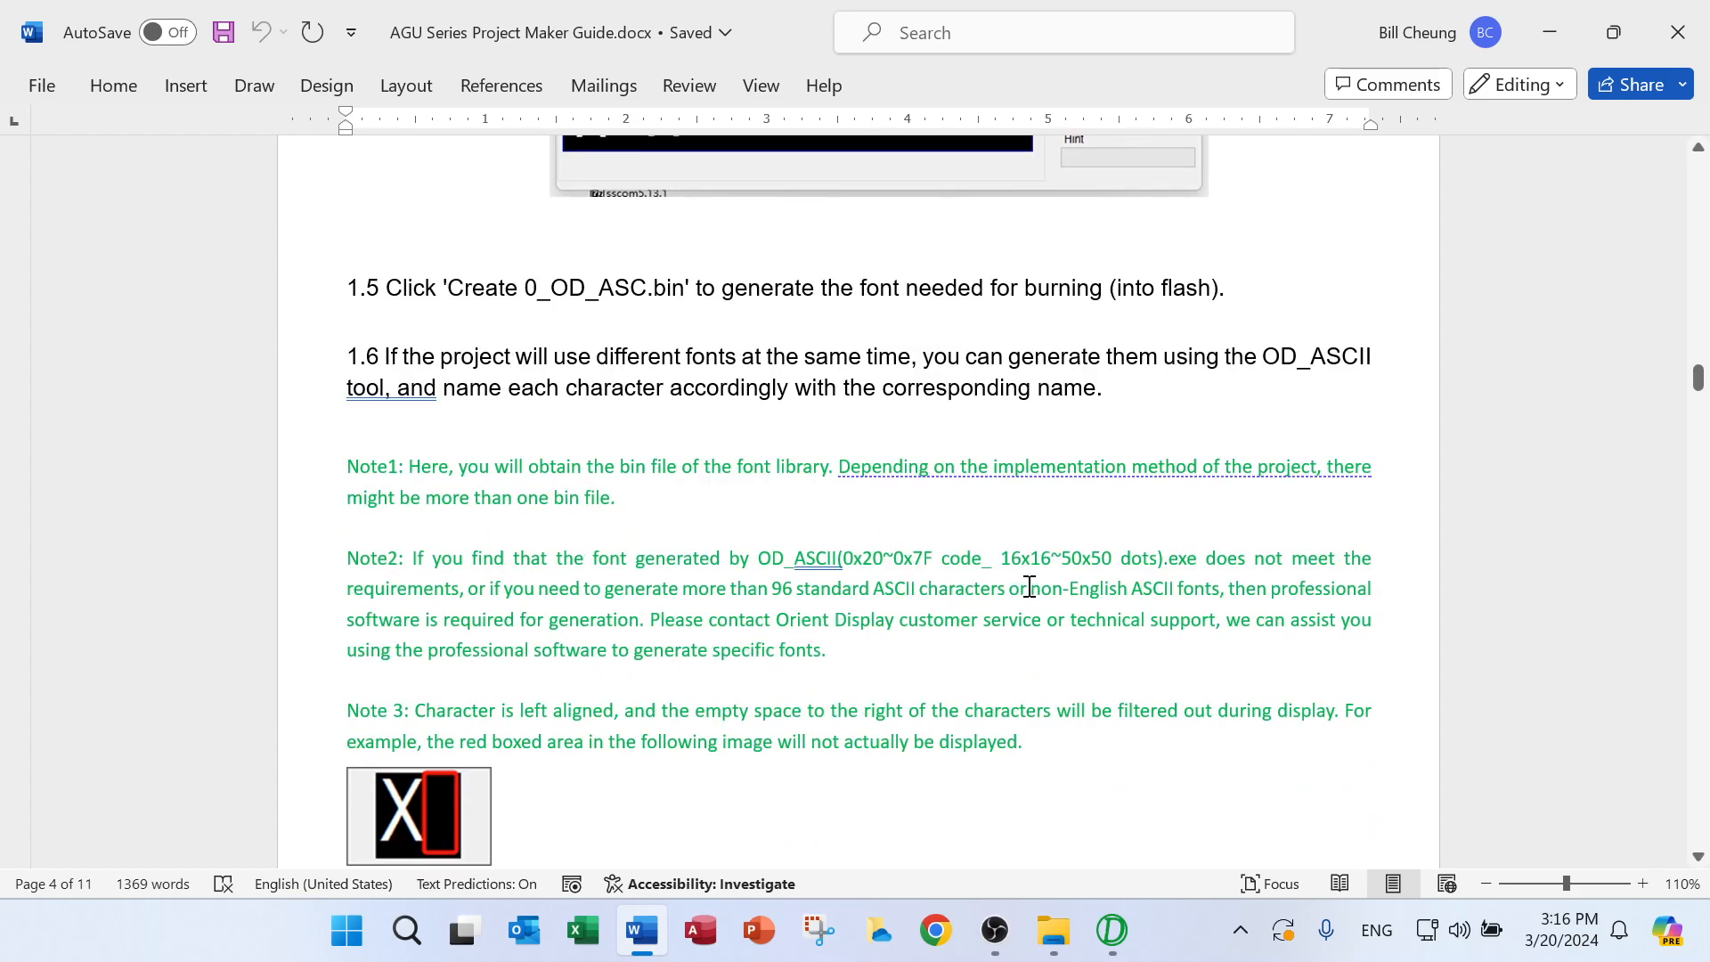
pyautogui.moveTo(1011, 591); pyautogui.dragTo(1367, 619)
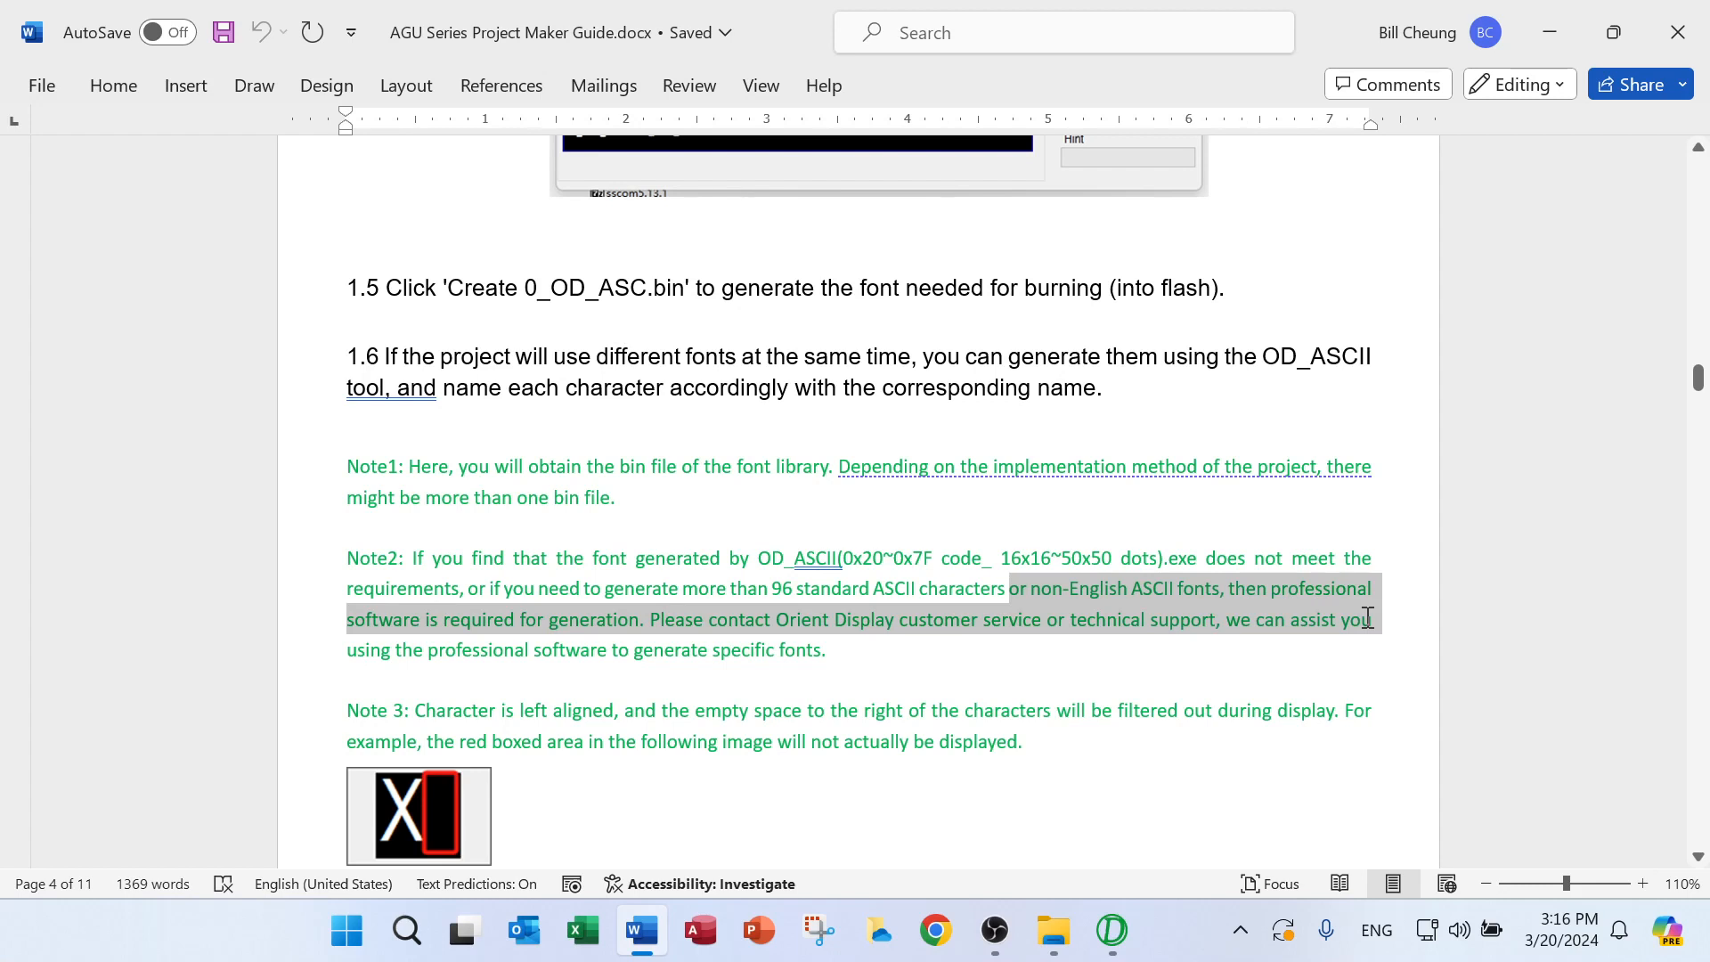
pyautogui.moveTo(1367, 618); pyautogui.dragTo(1368, 618)
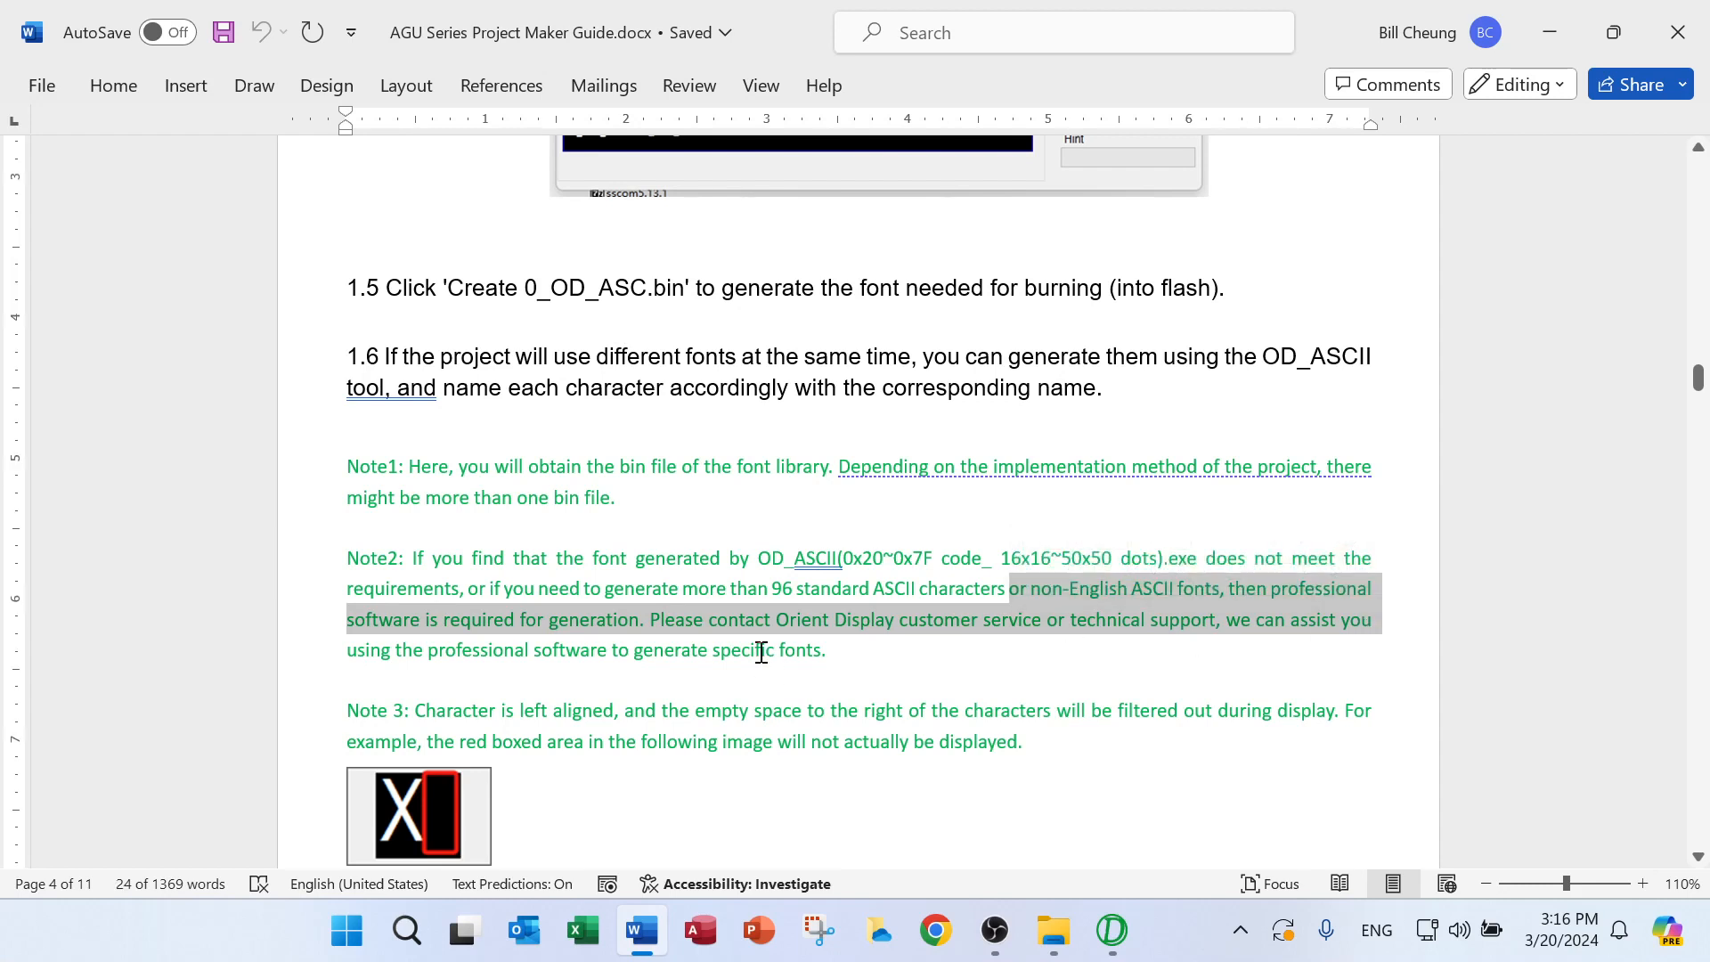